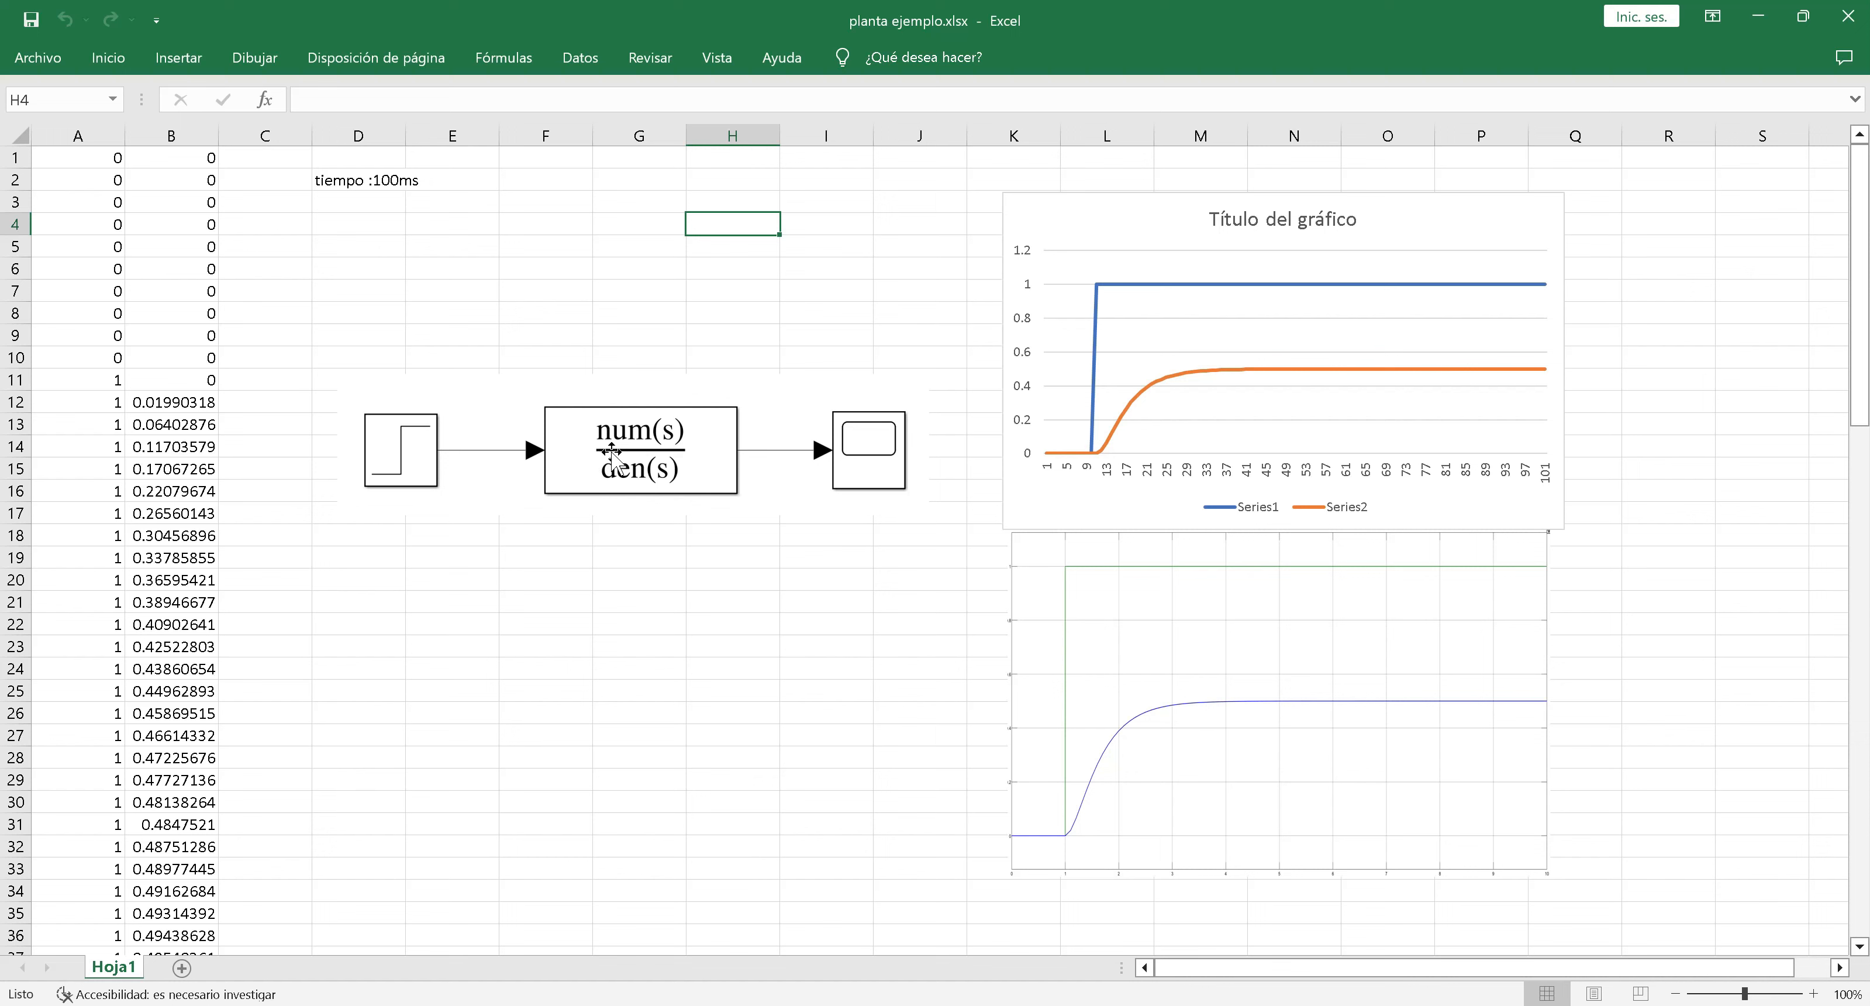
Examine the input and output samples in the first rows of columns A and B, up to the step change at row 11.
left_click(607, 312)
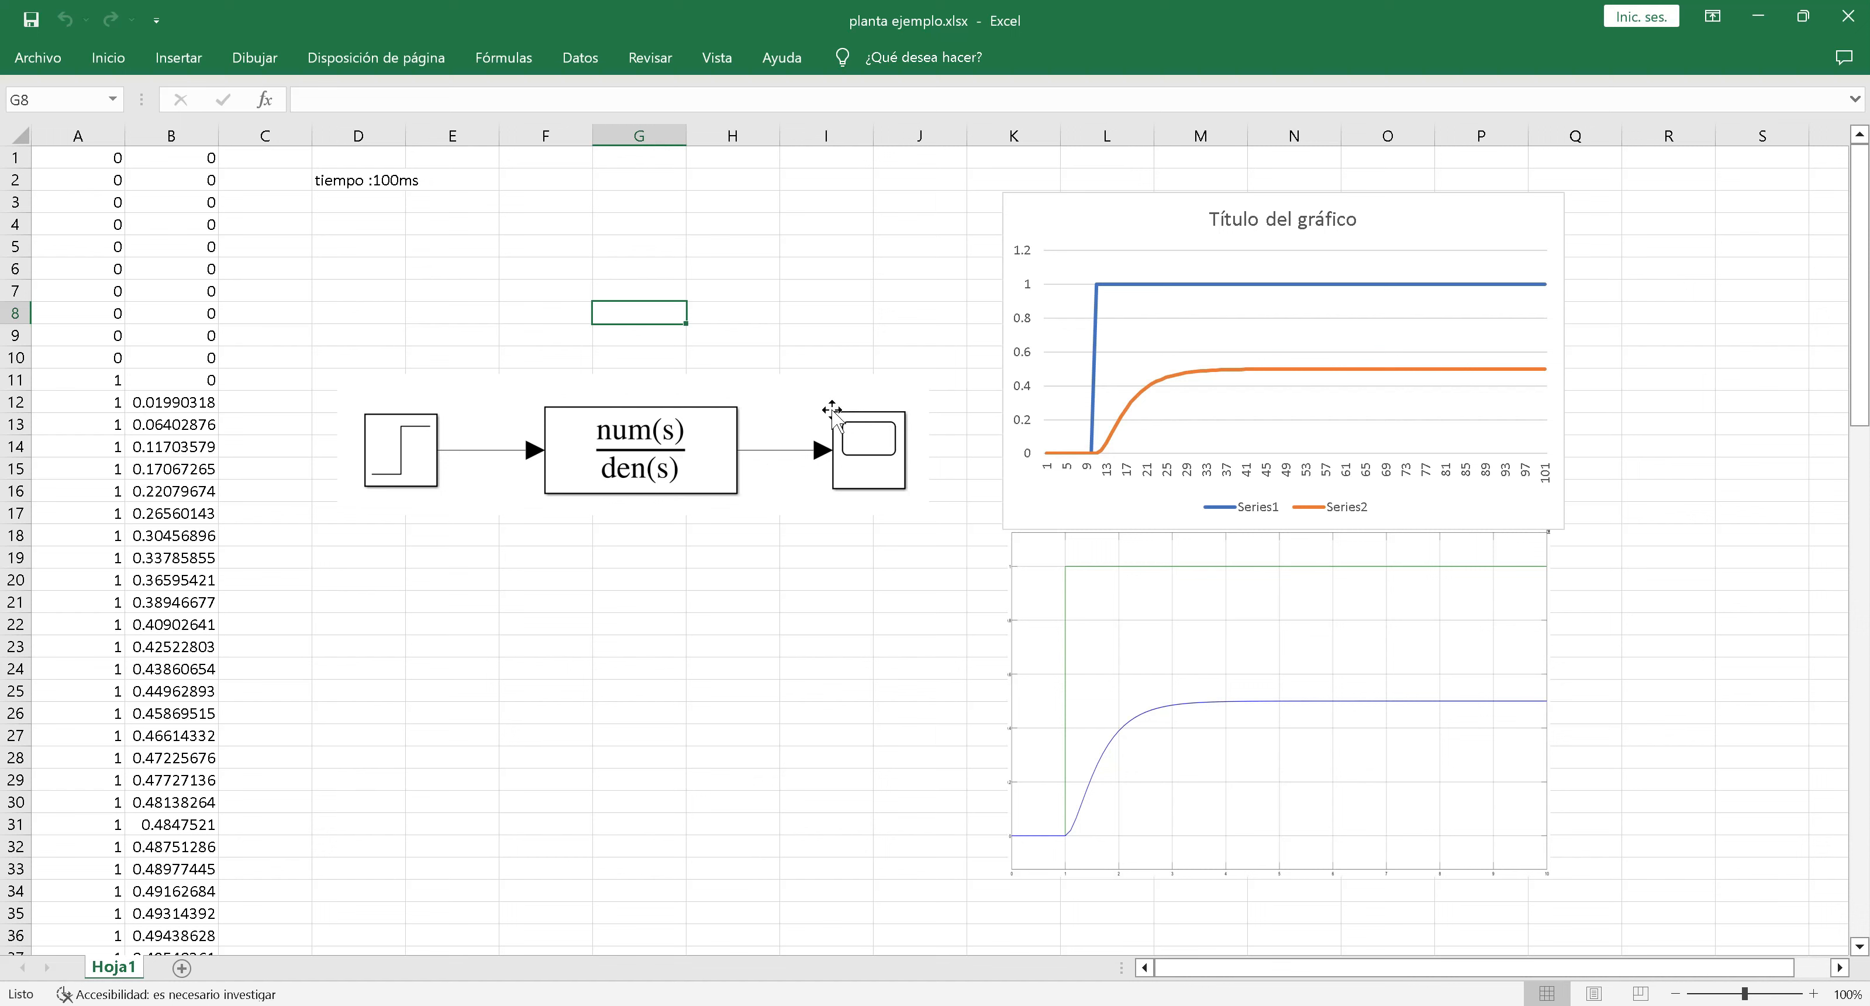
left_click_drag(115, 156, 211, 407)
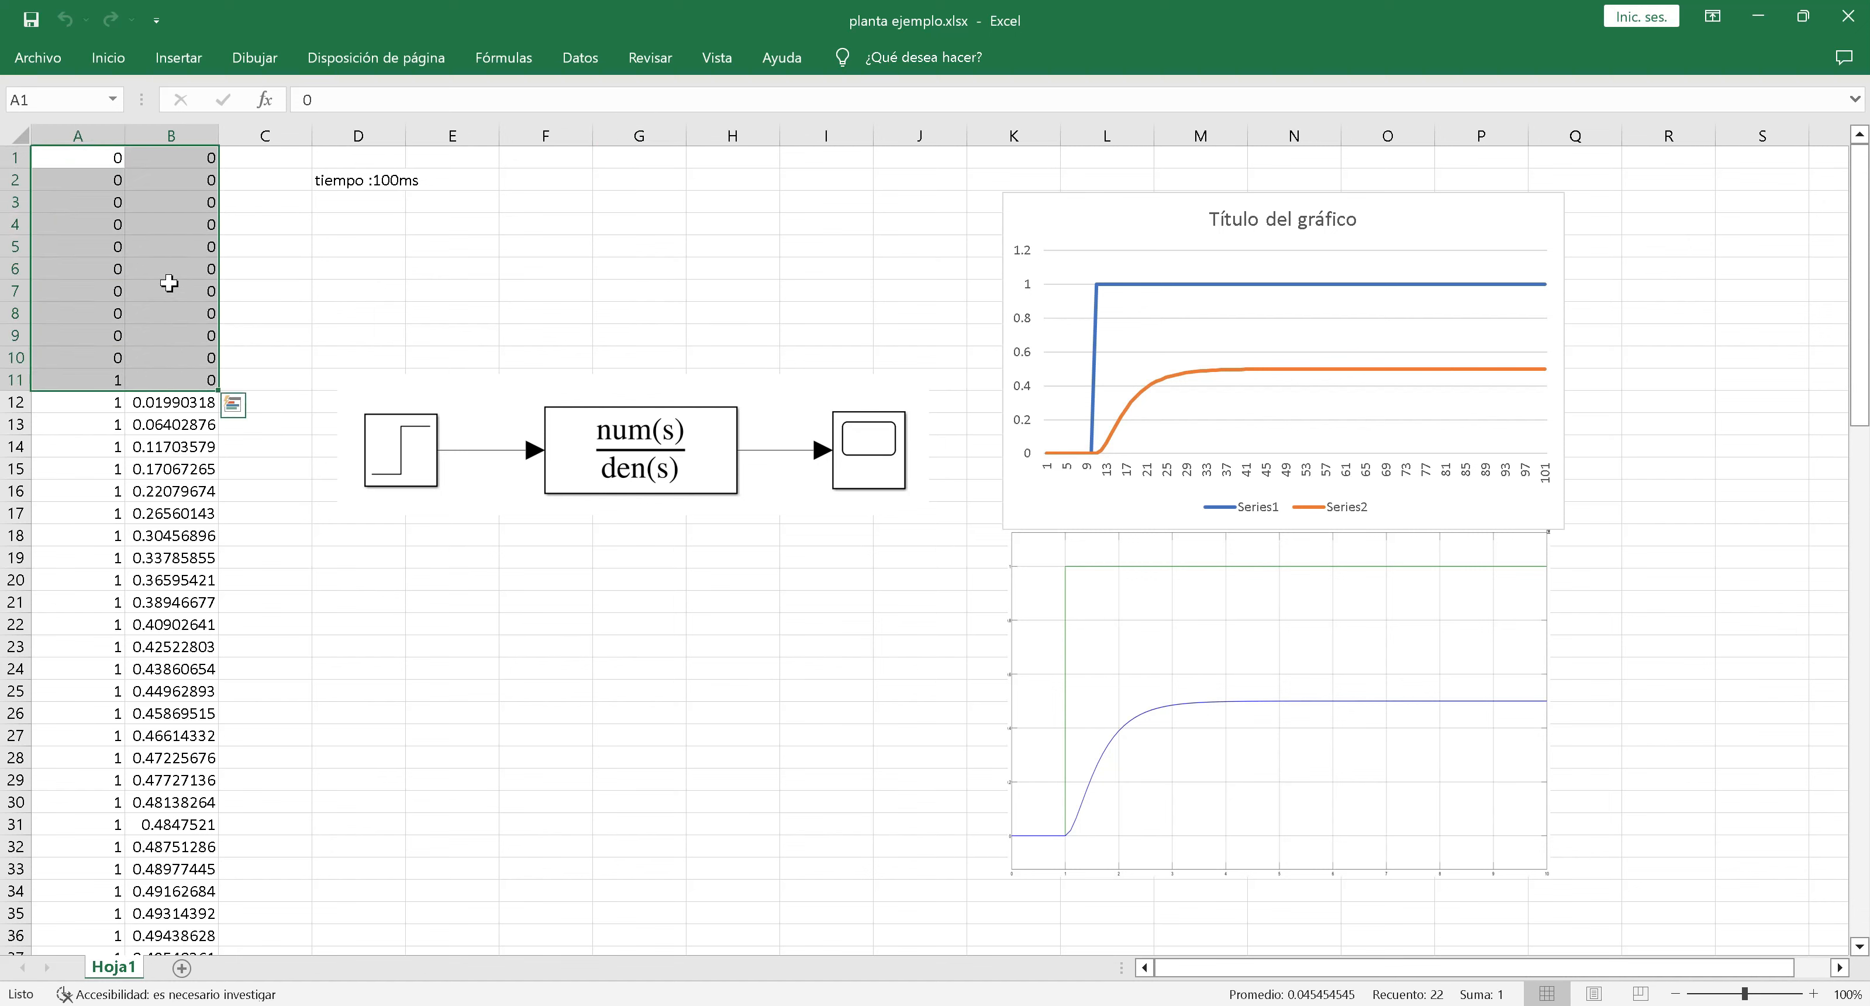
left_click(168, 284)
left_click(94, 159)
left_click_drag(101, 156, 231, 247)
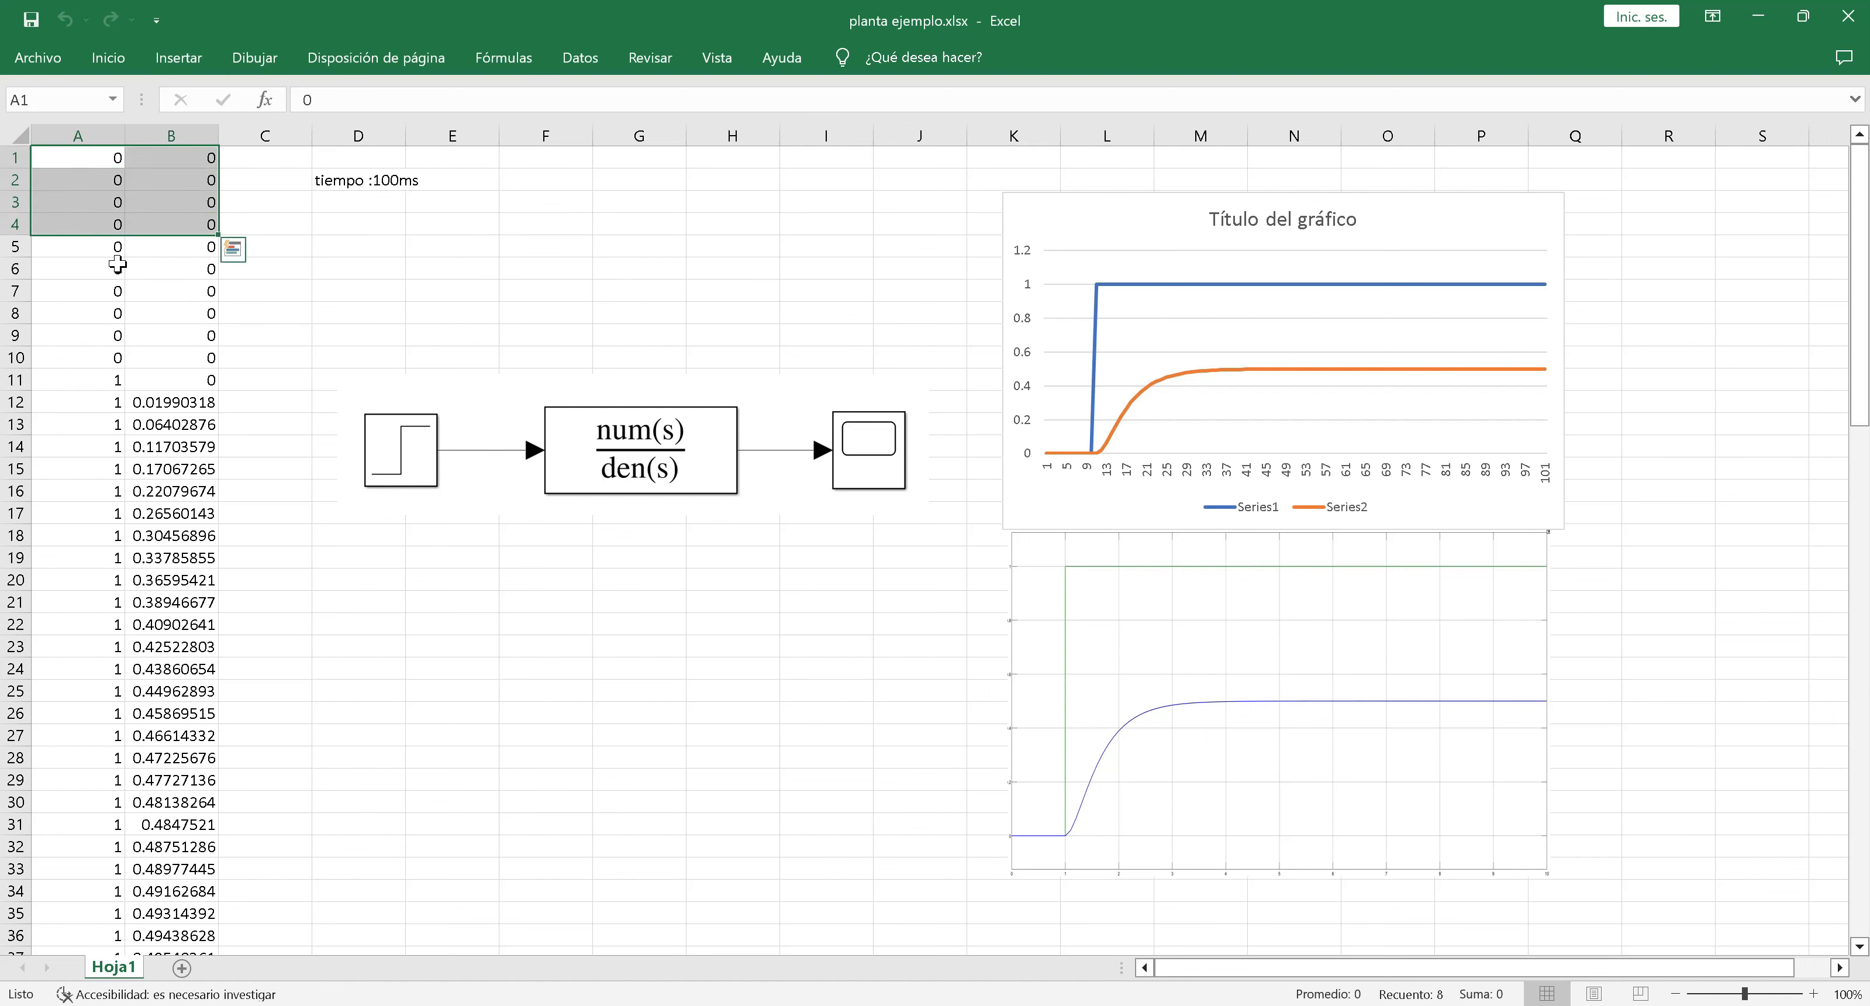
left_click(108, 265)
left_click_drag(98, 158, 185, 339)
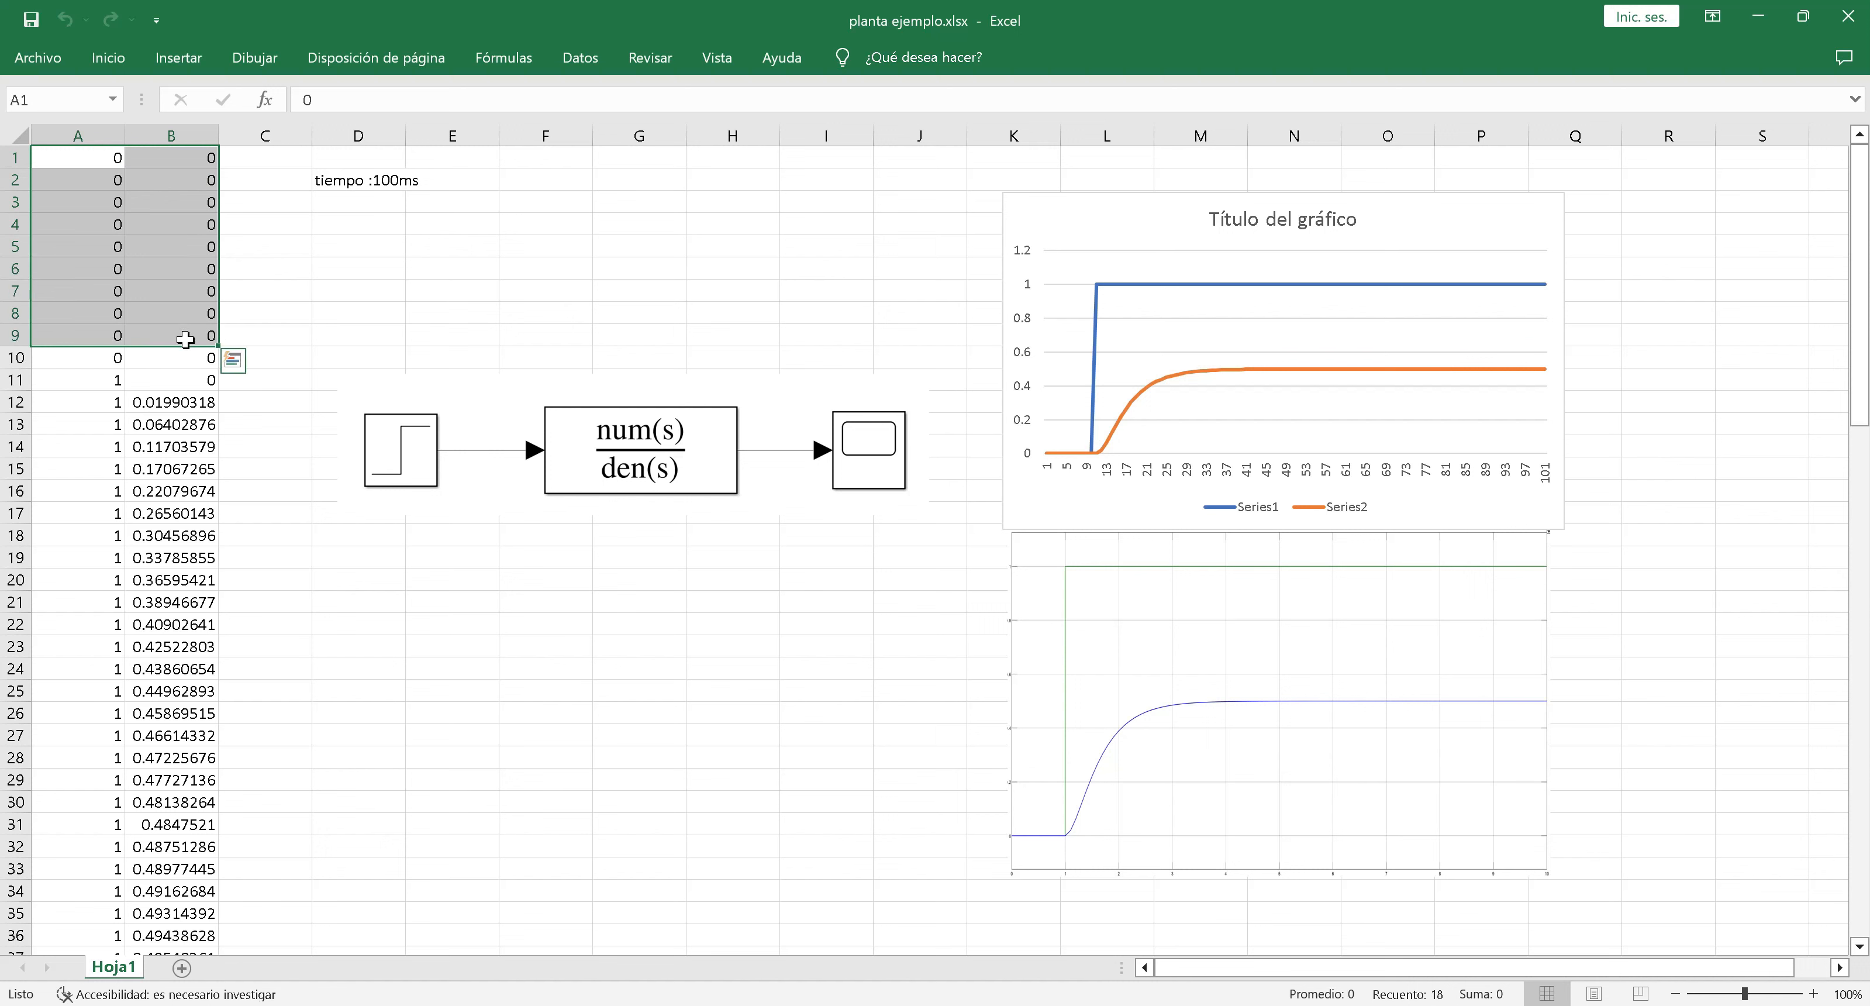
left_click(107, 376)
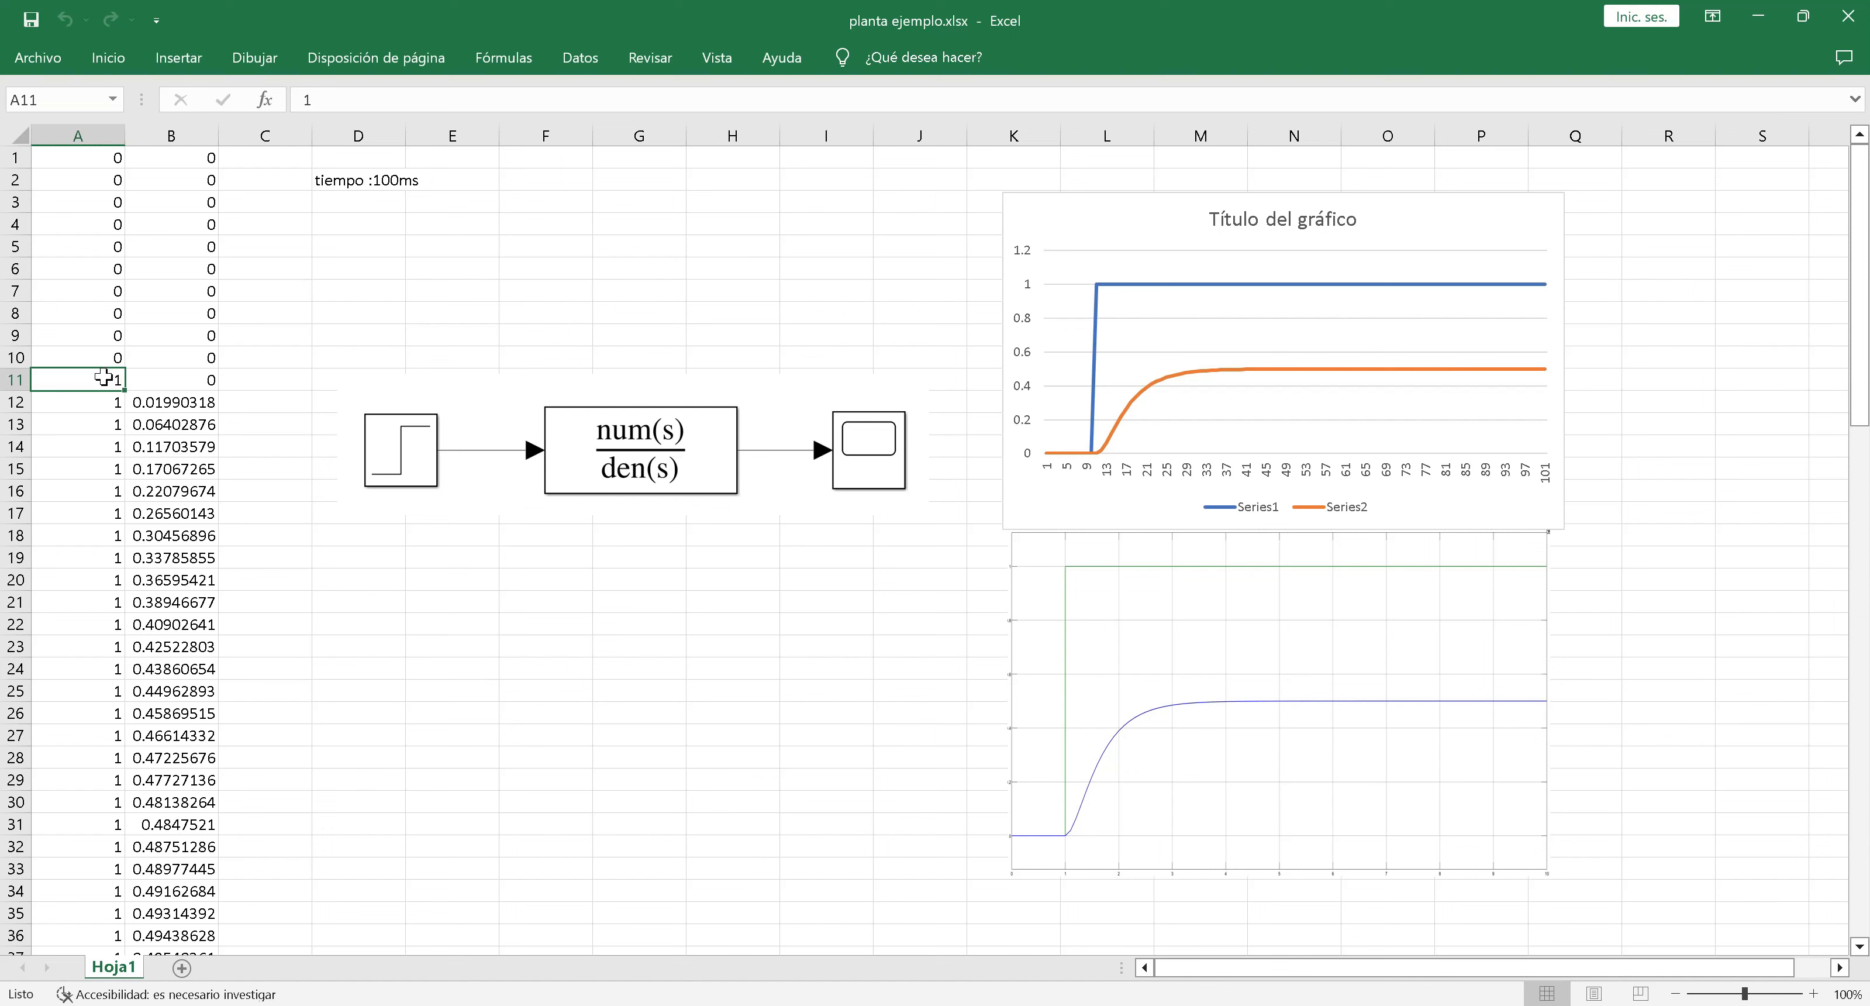
left_click_drag(118, 376, 189, 517)
Review the plant's output values in column B row by row, starting from cell B12.
left_click(188, 403)
key("Down")
key("Down")
key("Down")
key("Down")
key("Down")
key("Down")
key("Down")
key("Down")
key("Down")
key("Down")
key("Down")
key("Down")
key("Down")
left_click(179, 556)
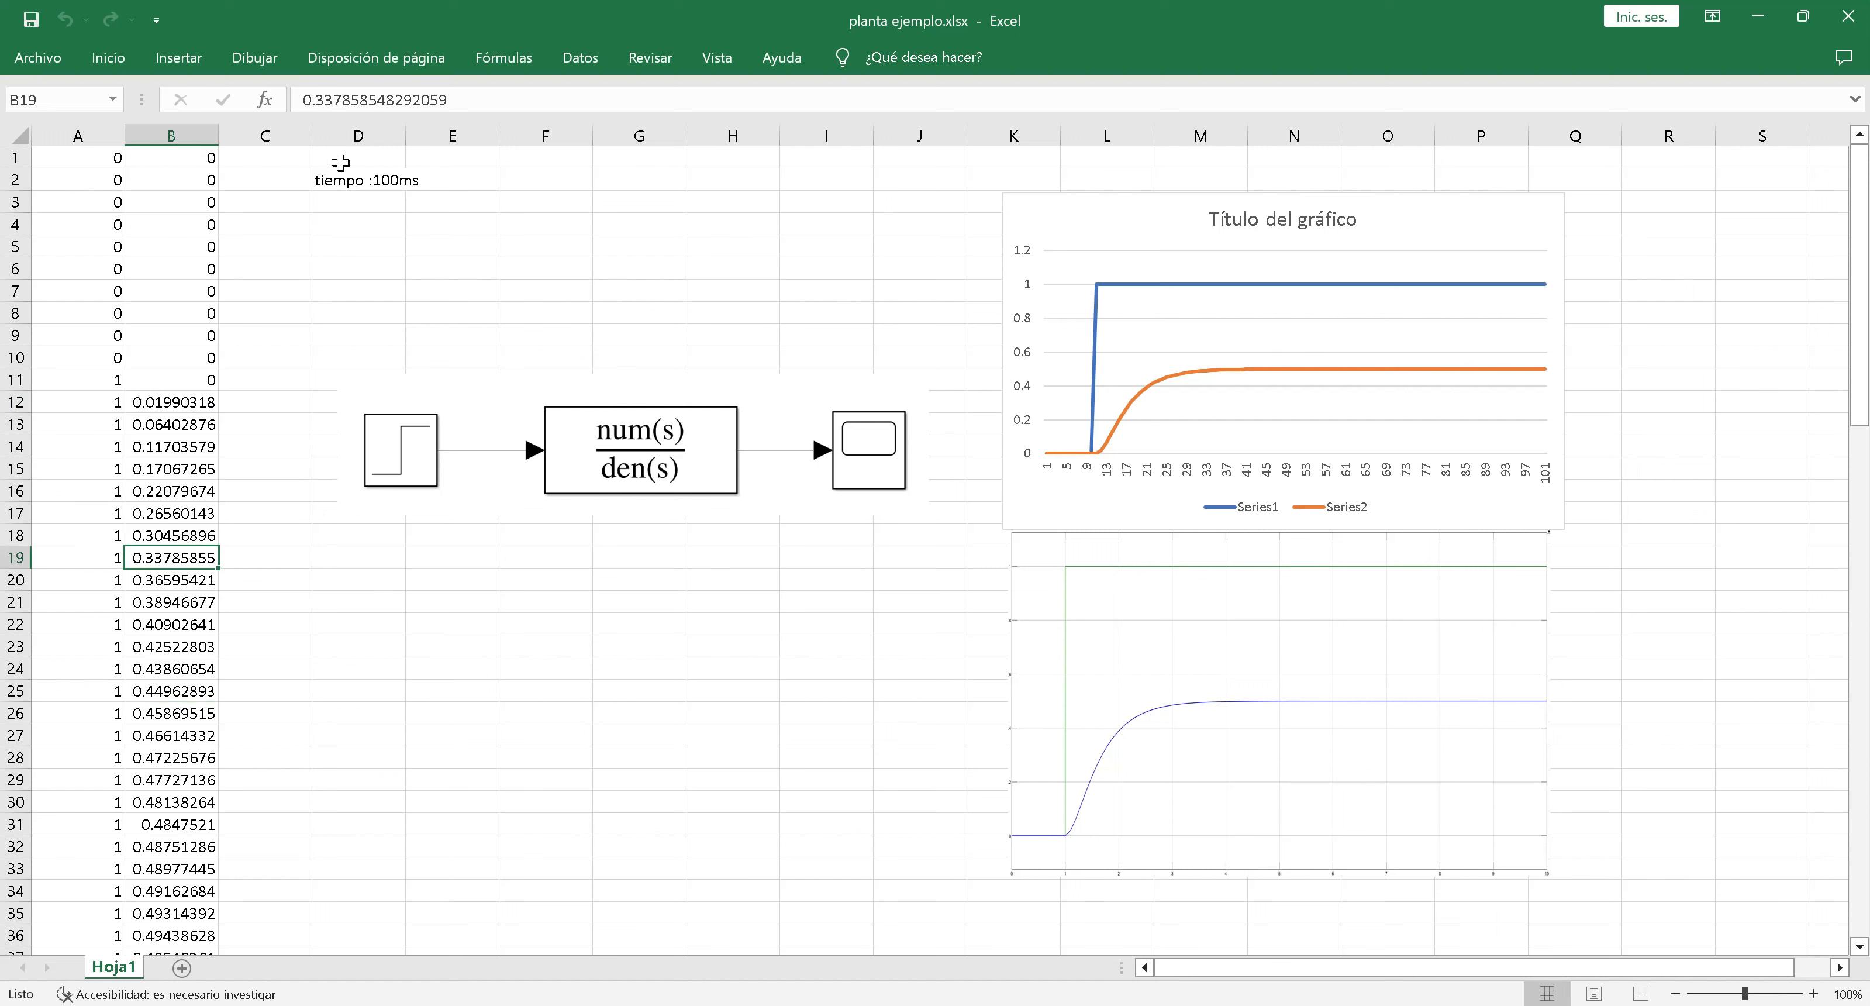
Check the sampling time note in cell D2 against the sample rows before and after the step in columns A and B.
left_click(358, 187)
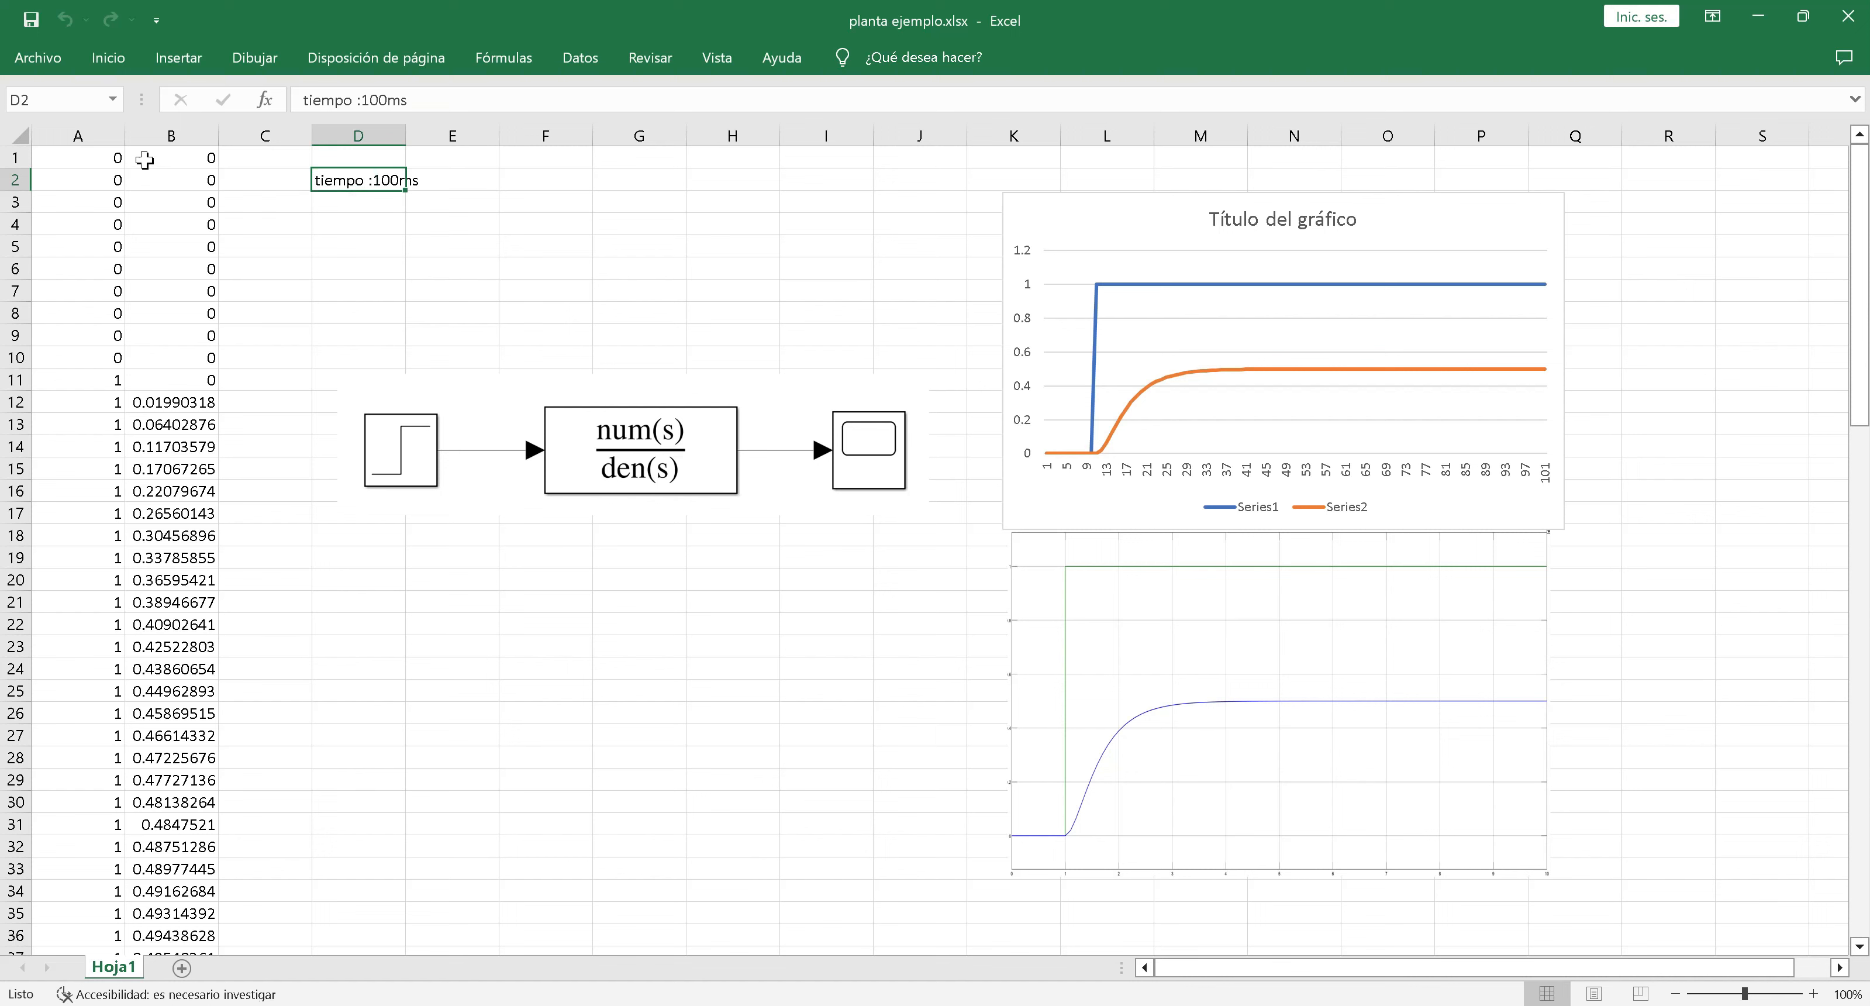
left_click_drag(88, 153, 190, 180)
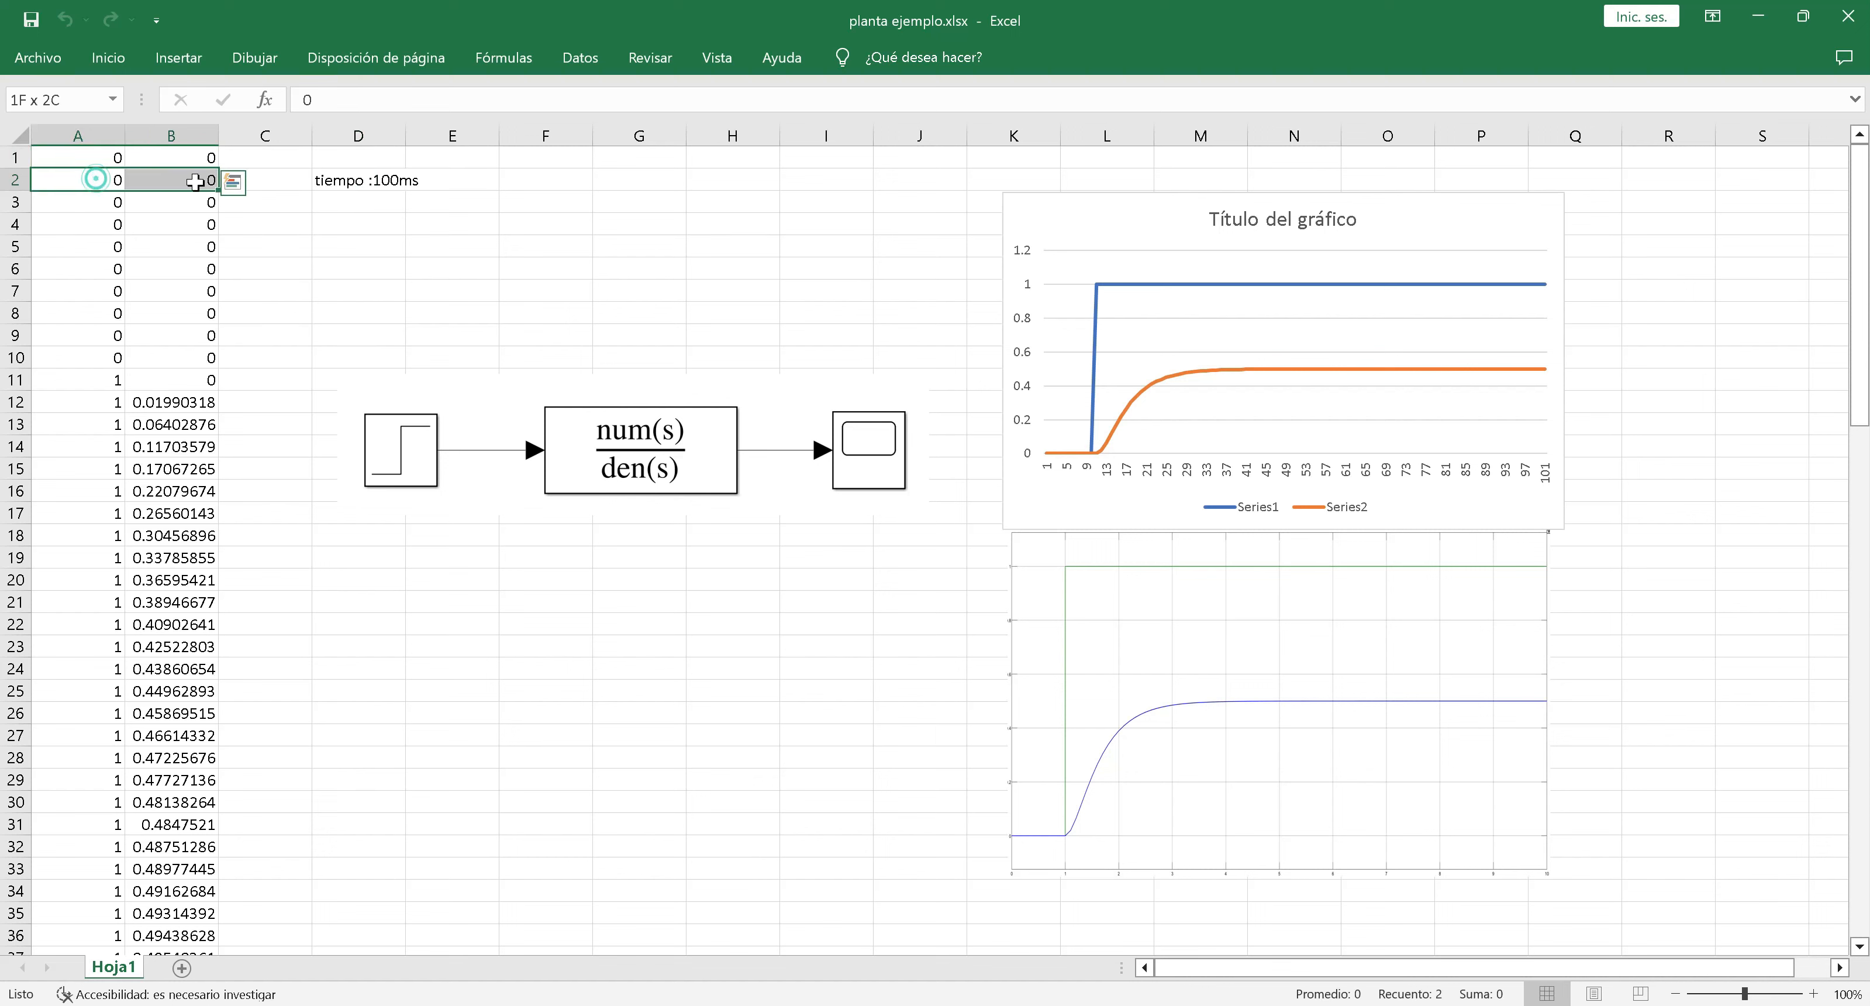
left_click(156, 224)
left_click_drag(83, 153, 180, 335)
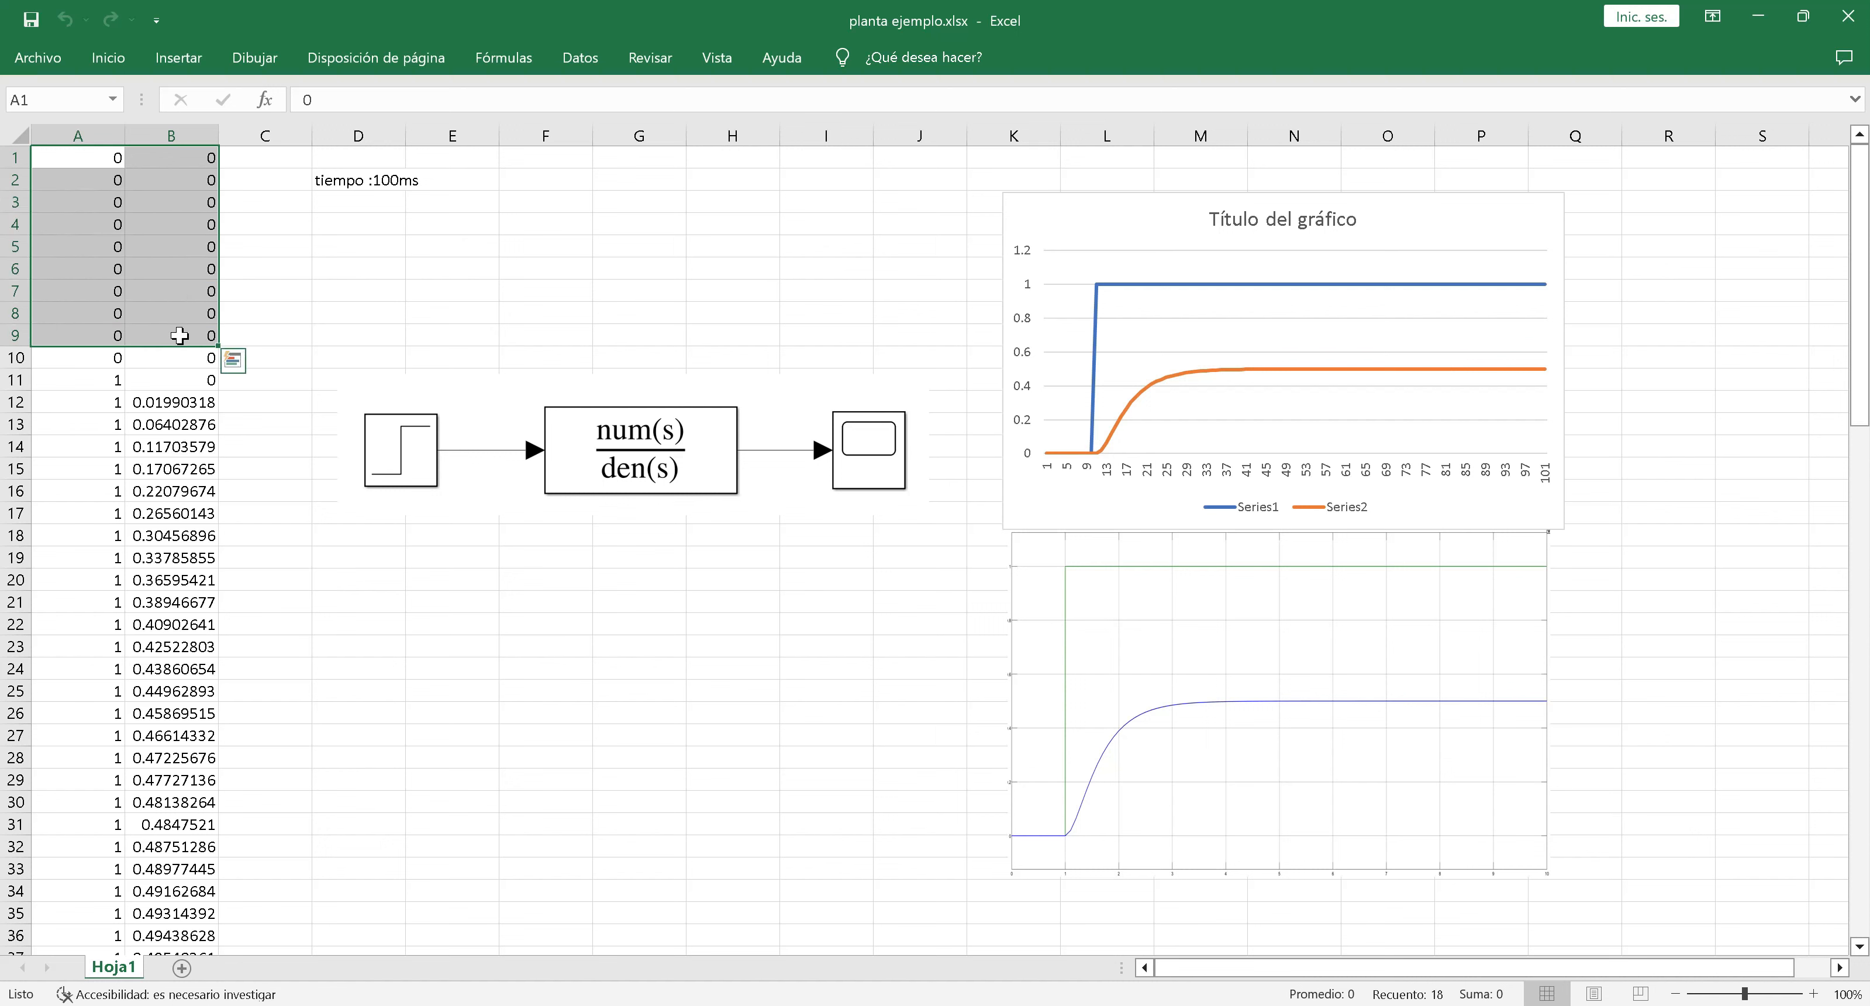
left_click(161, 380)
left_click_drag(75, 165, 188, 361)
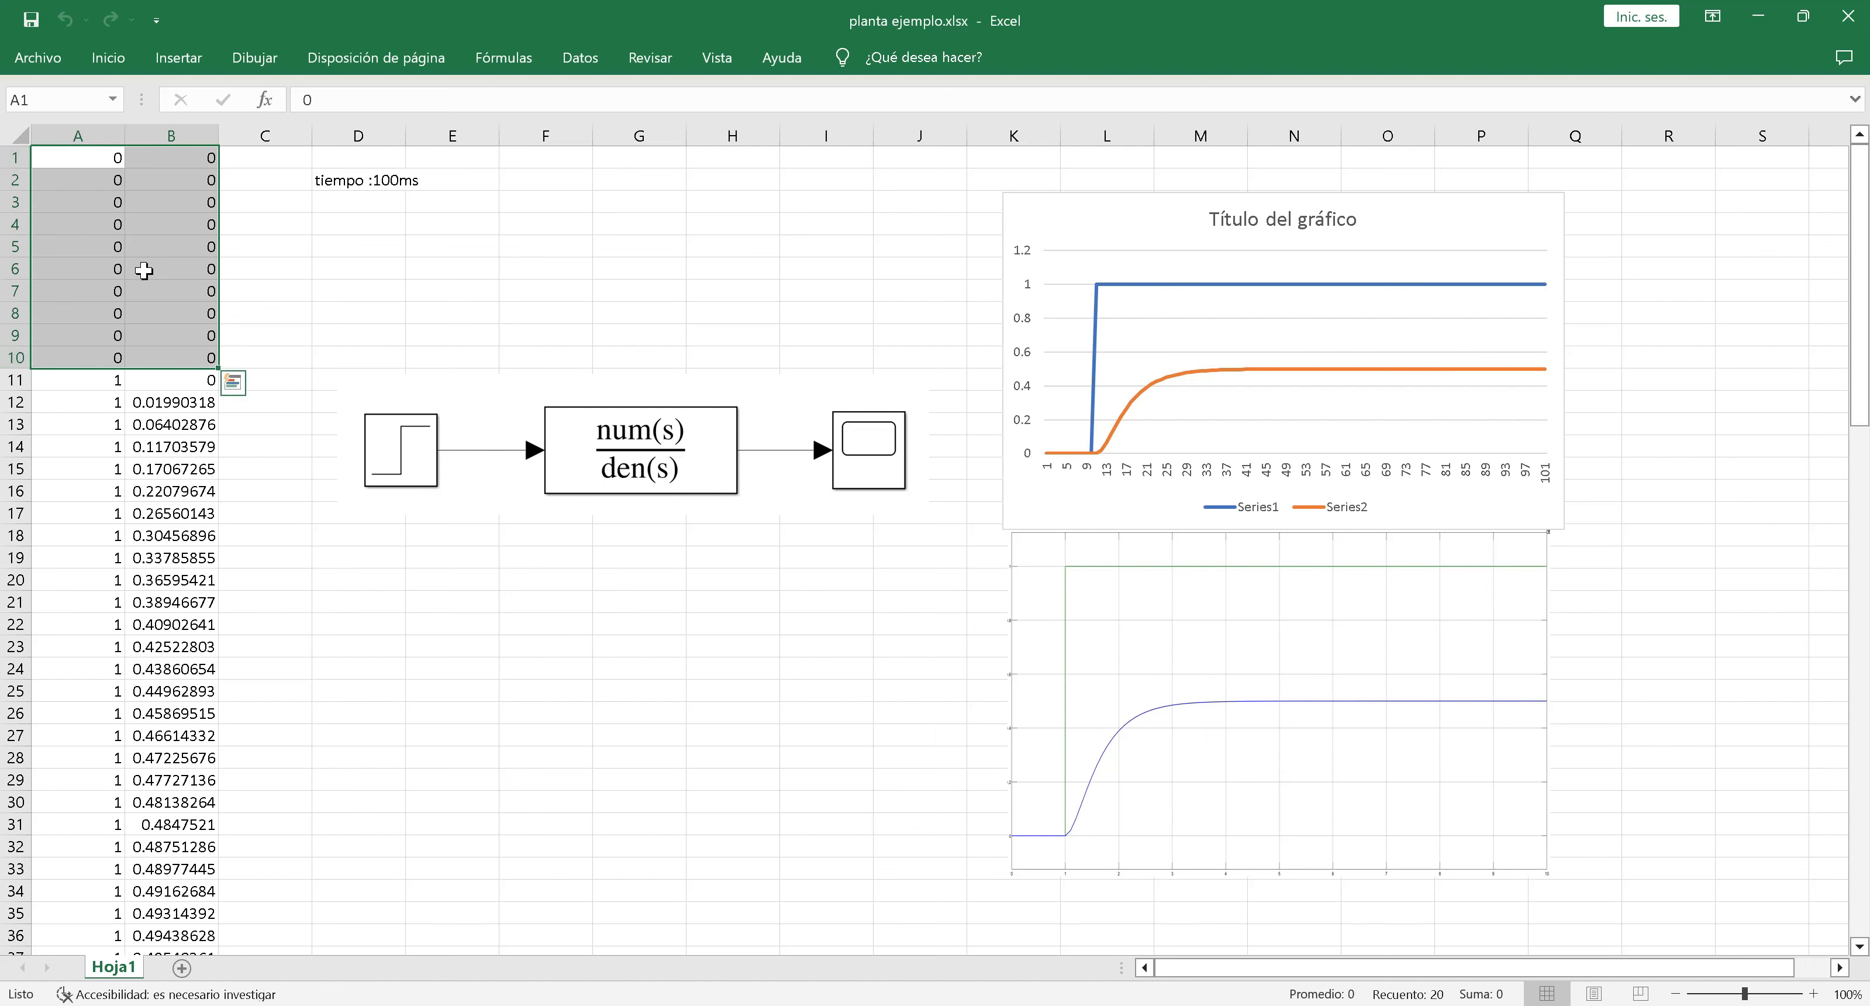
left_click(96, 377)
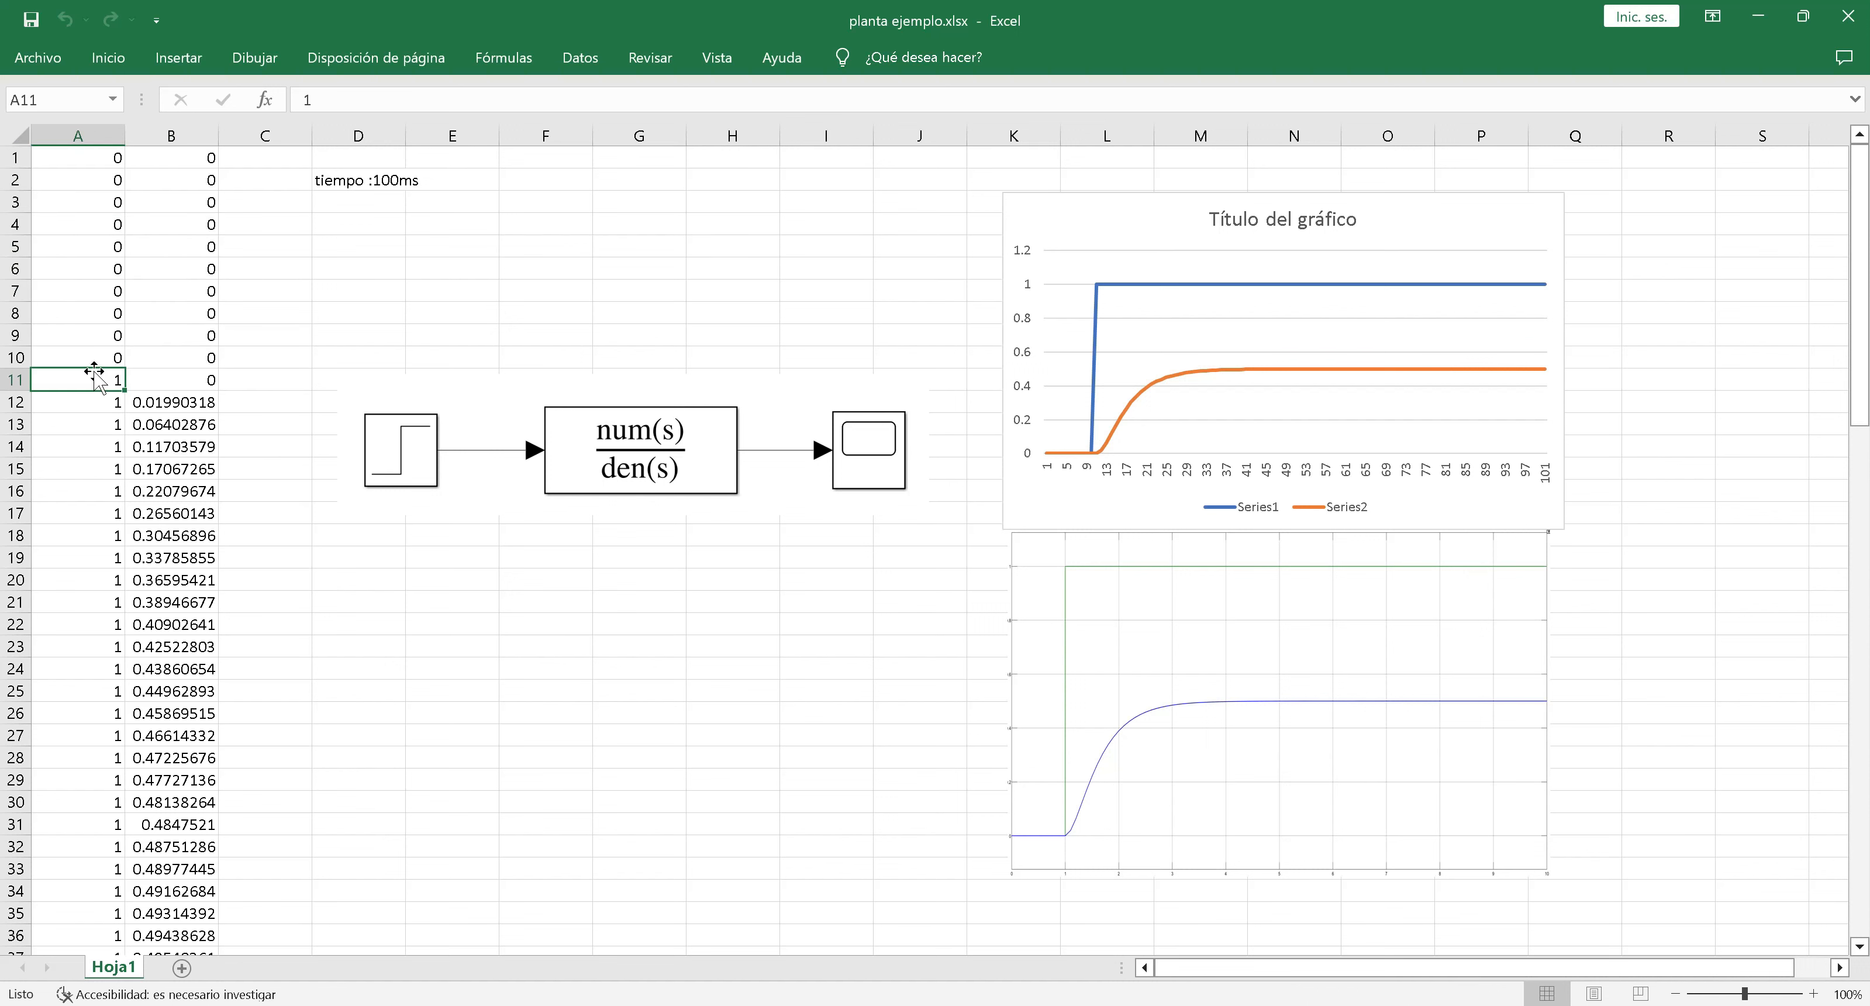
left_click_drag(67, 379, 91, 892)
left_click(80, 403)
left_click(177, 408)
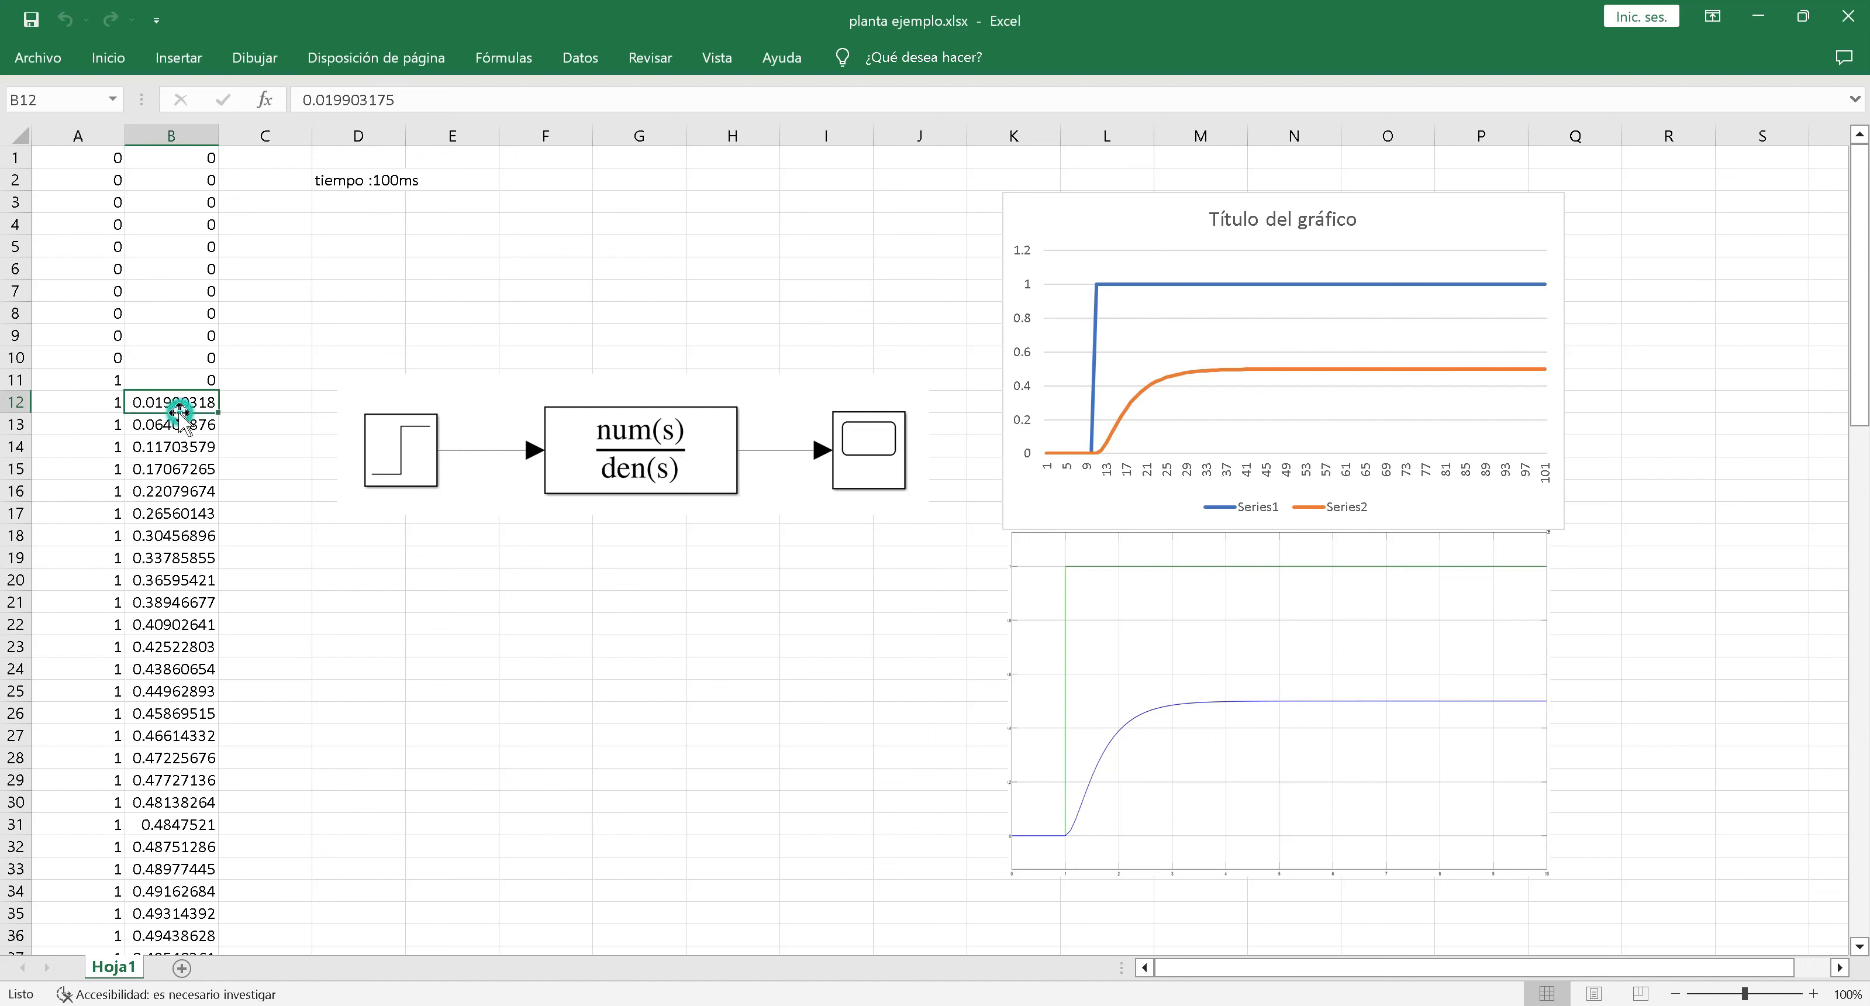
left_click(98, 424)
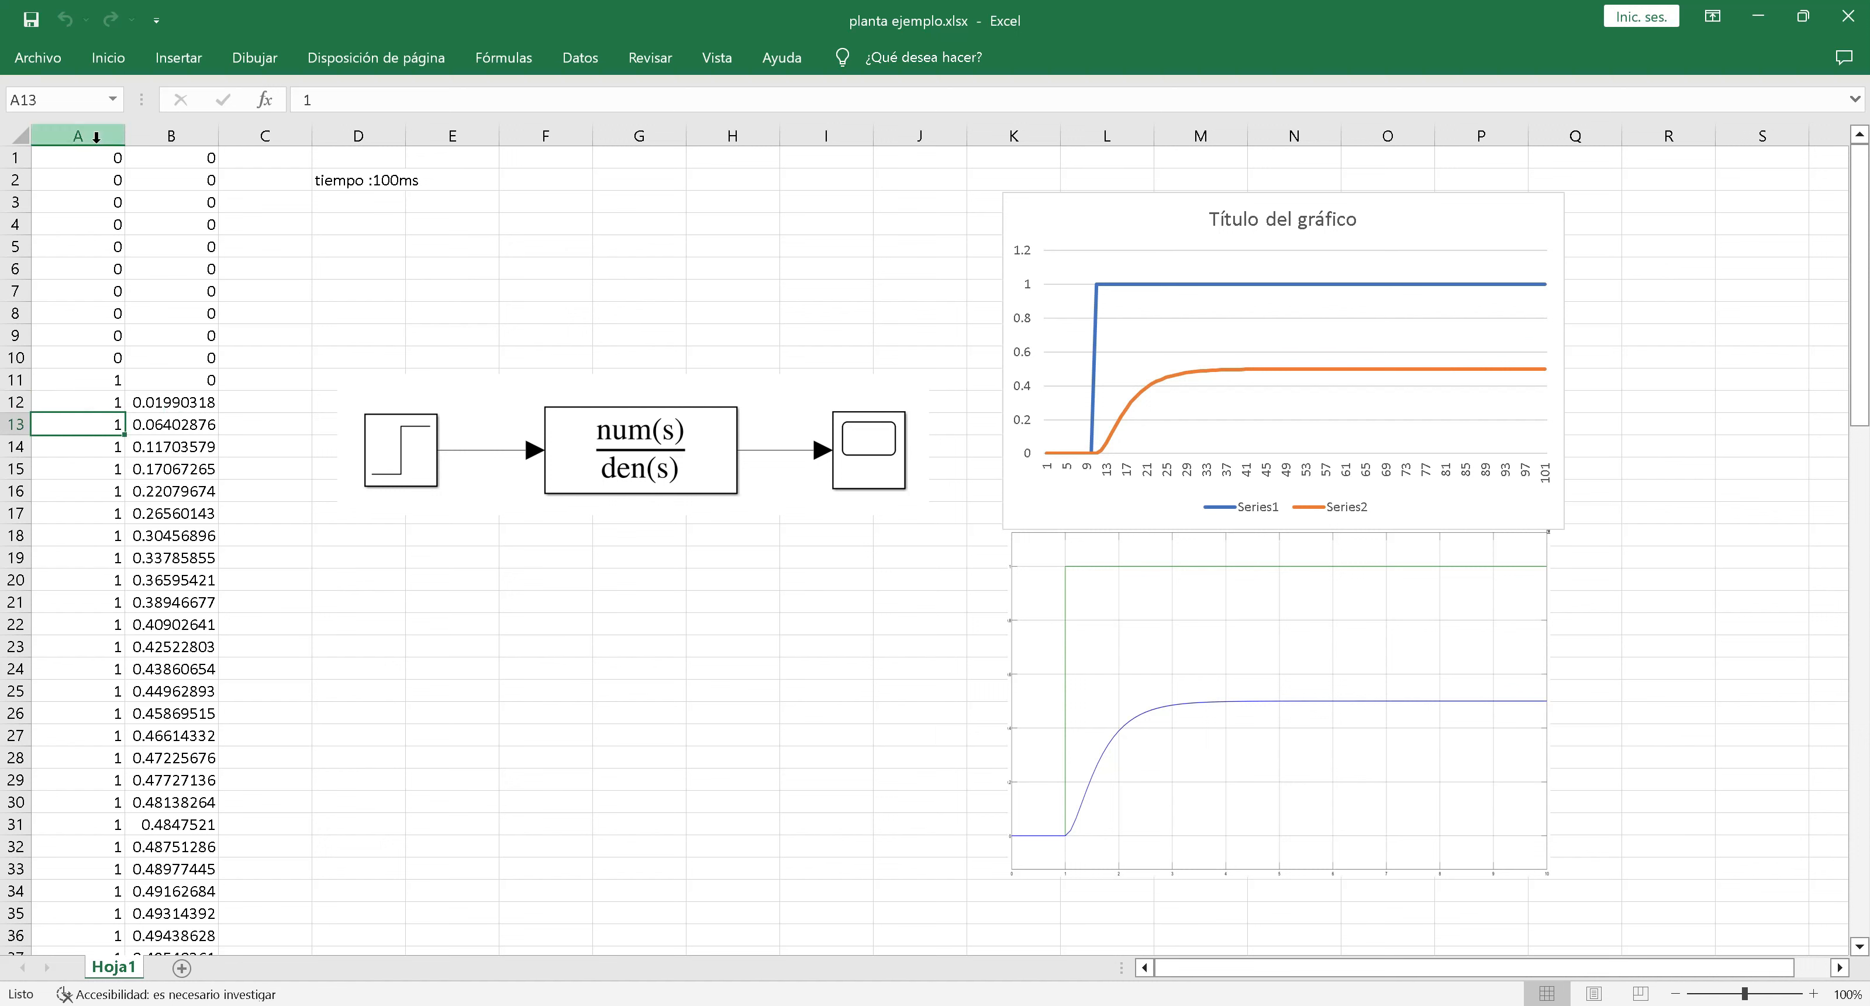
Compare the full data columns A and B with the line chart, the response image beneath it and the time note.
left_click(96, 134)
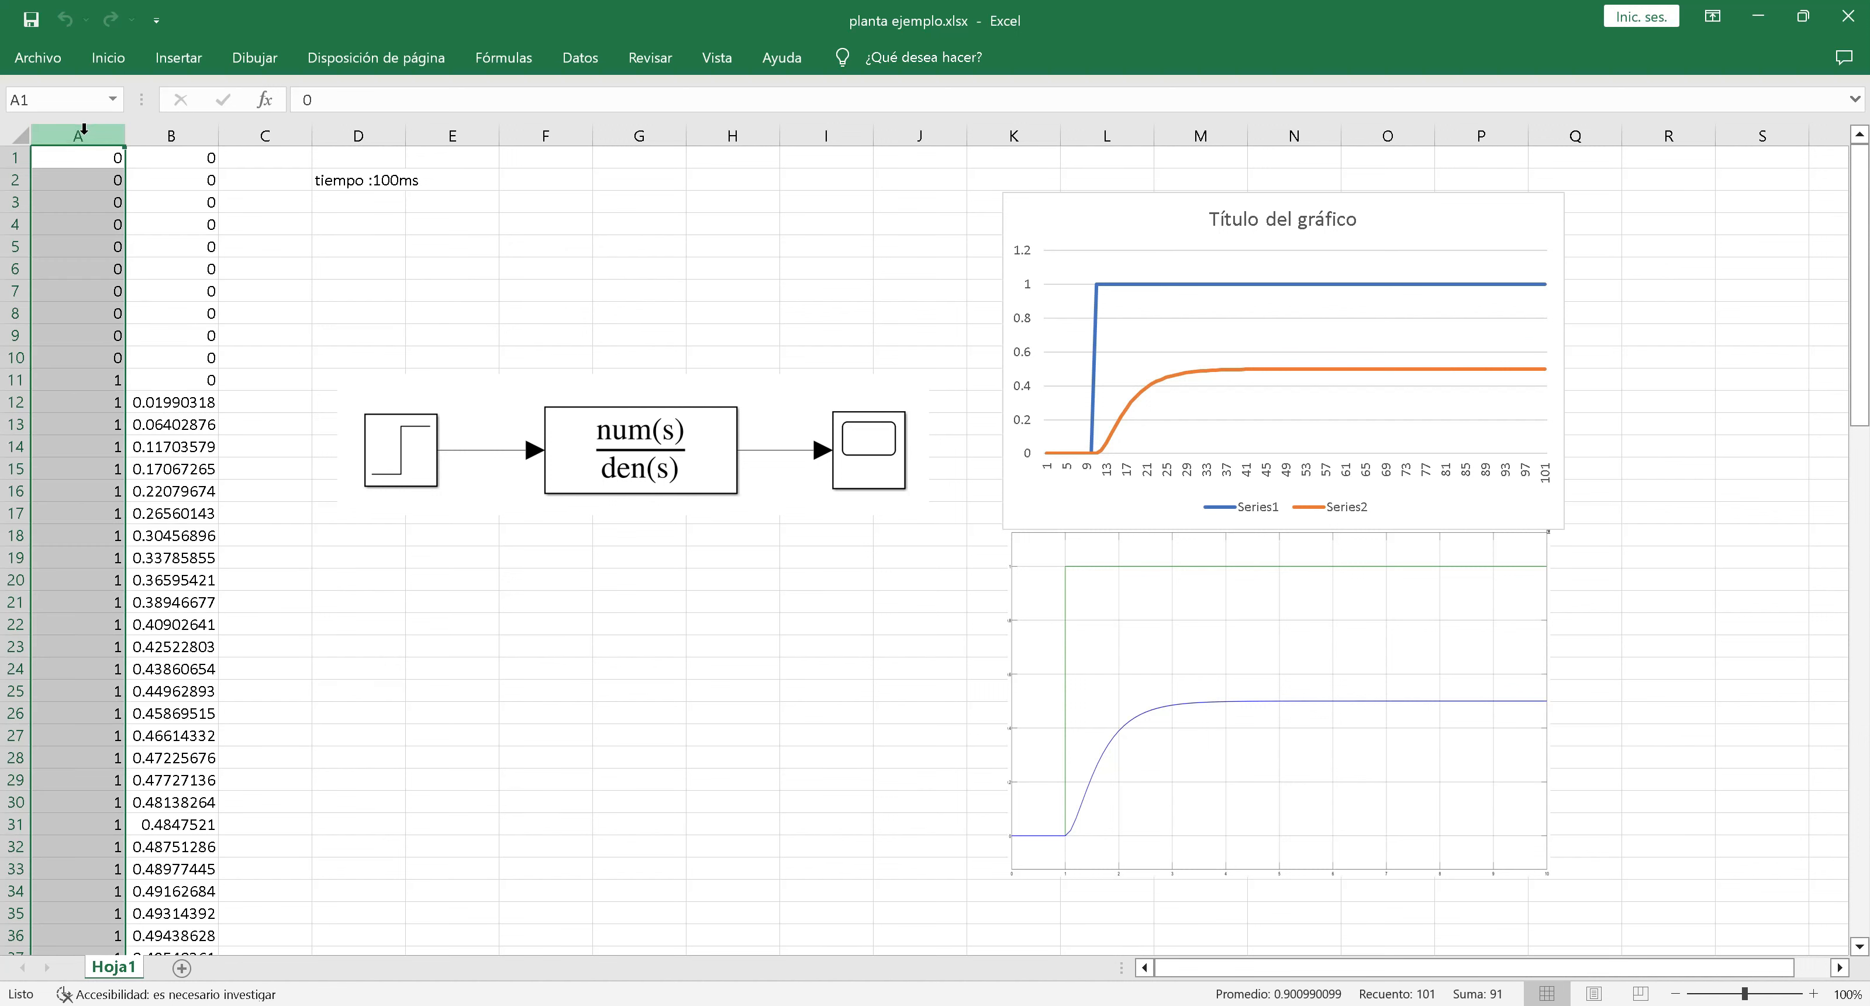
left_click(168, 135)
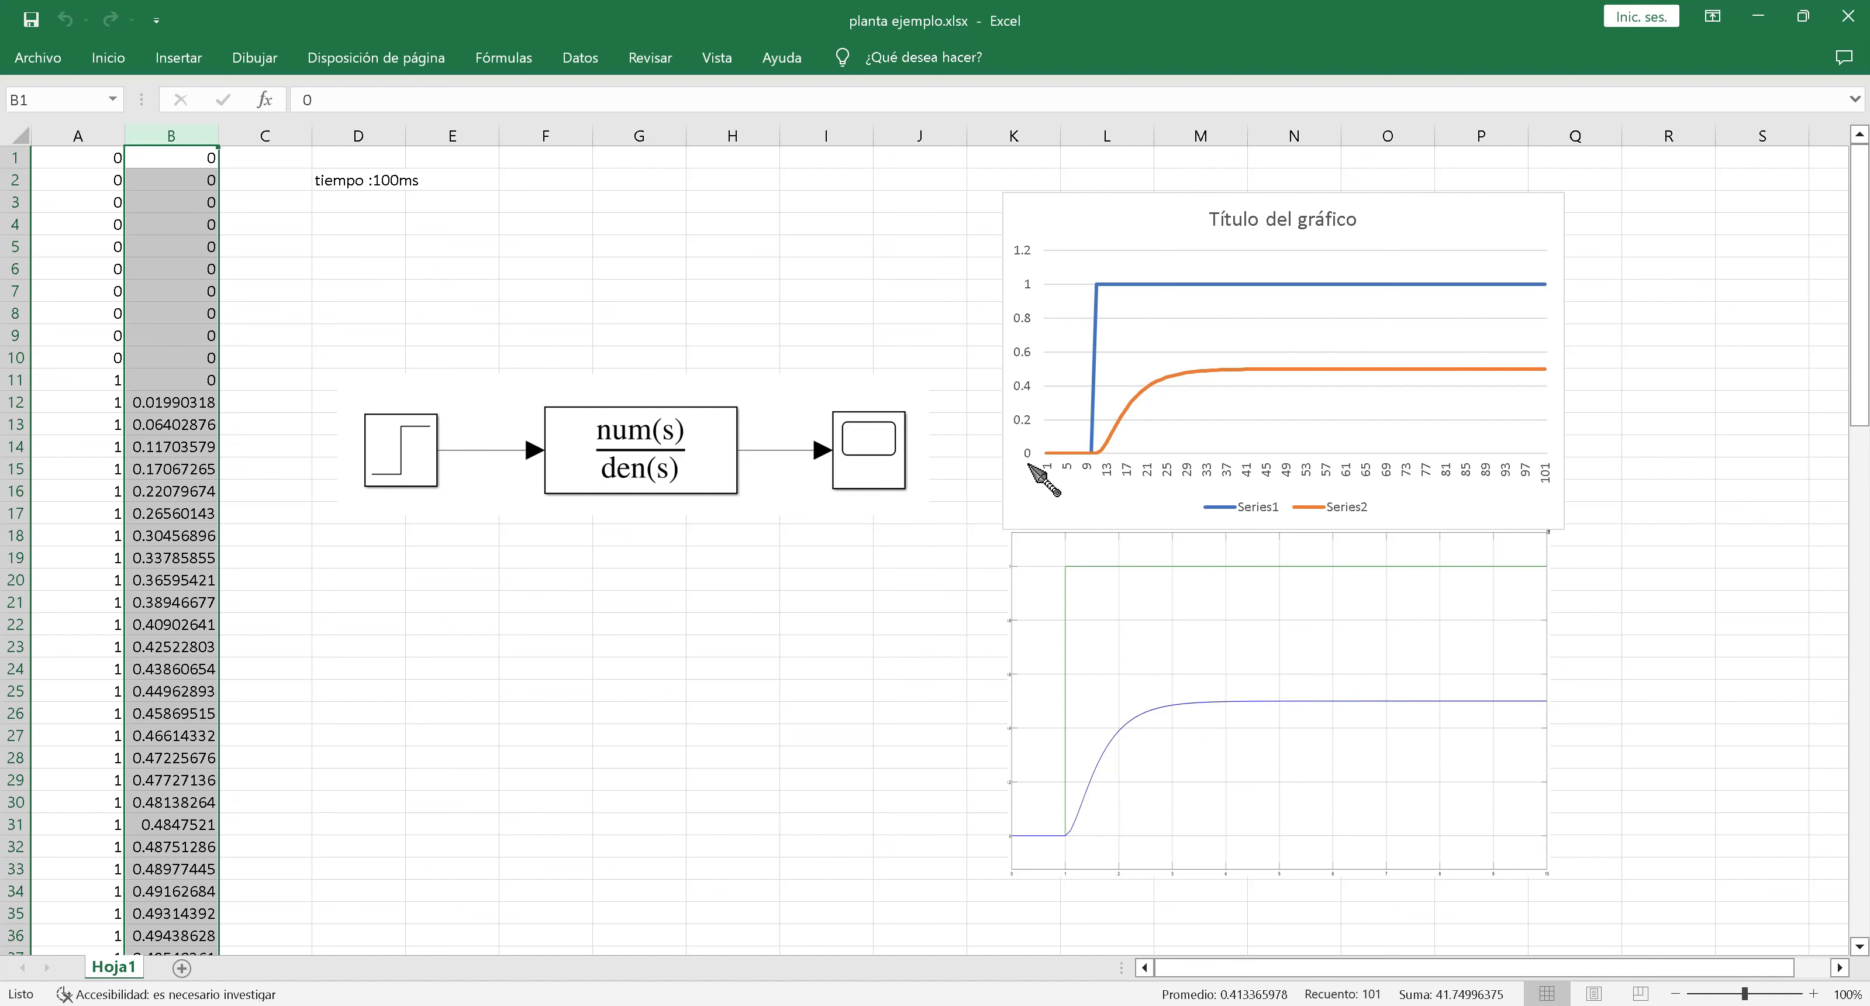
mouse_move(1097, 339)
left_click(948, 620)
left_click(1065, 517)
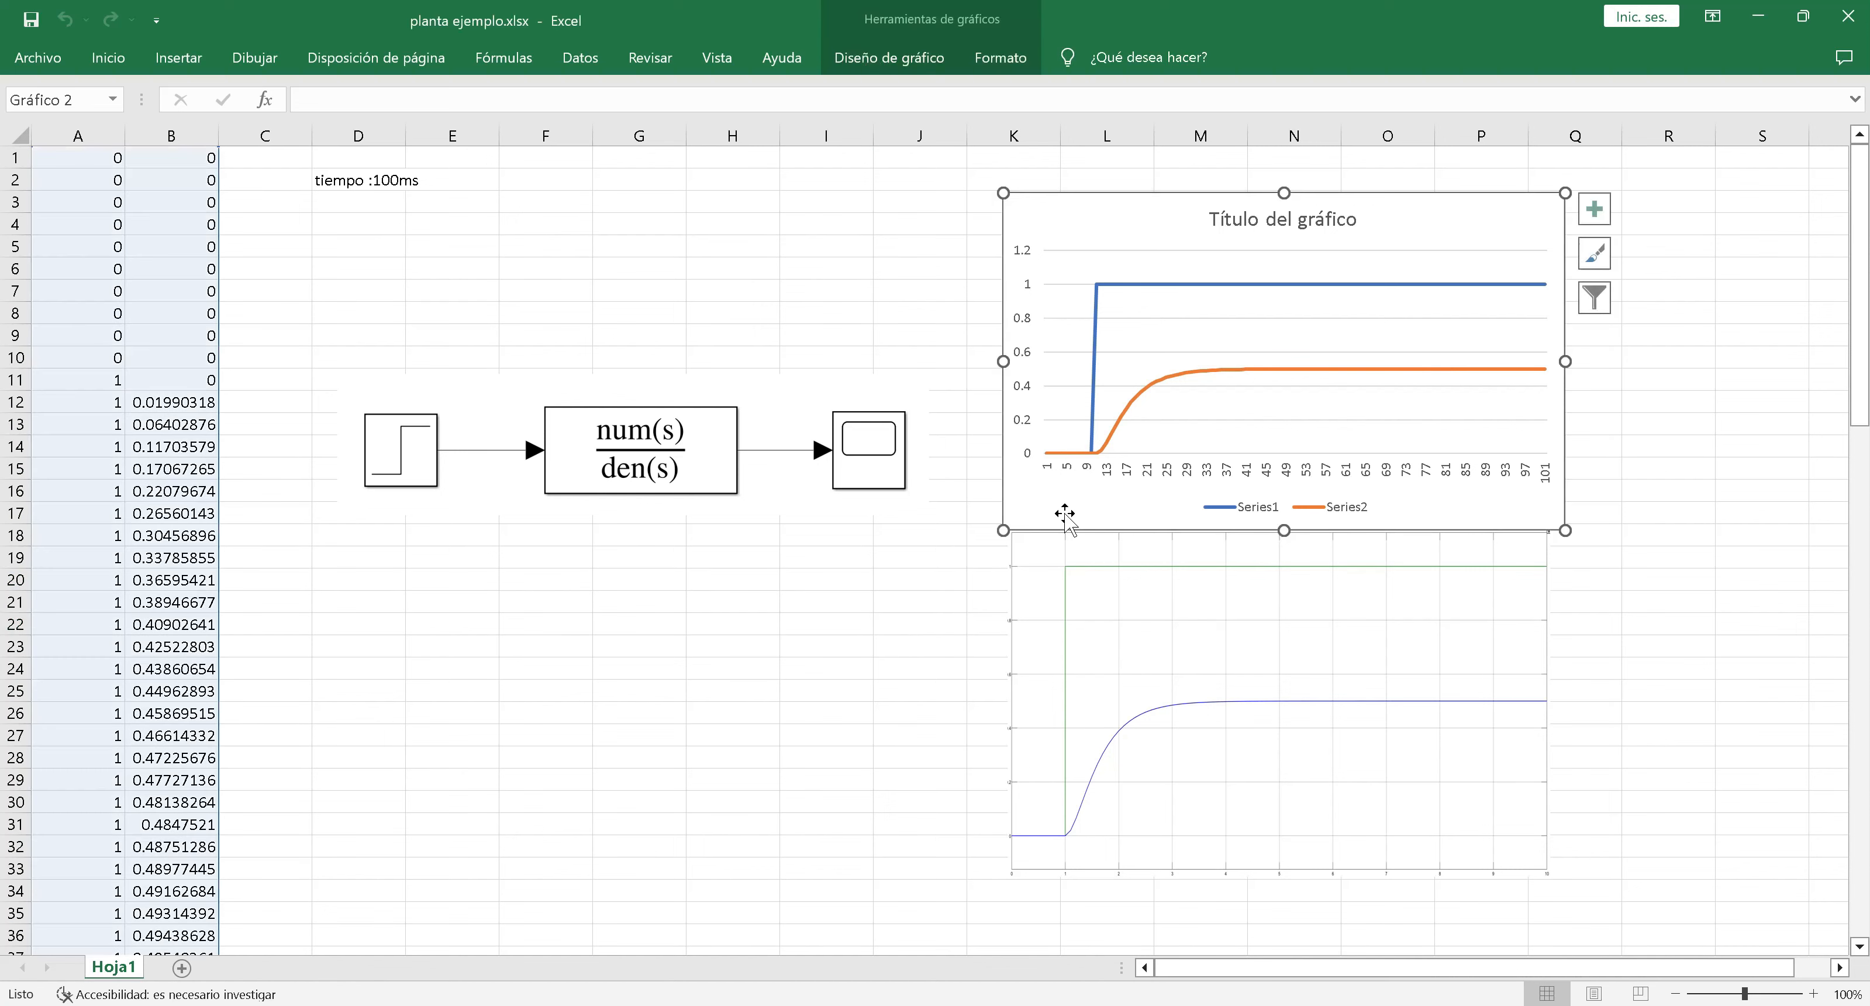
left_click(682, 669)
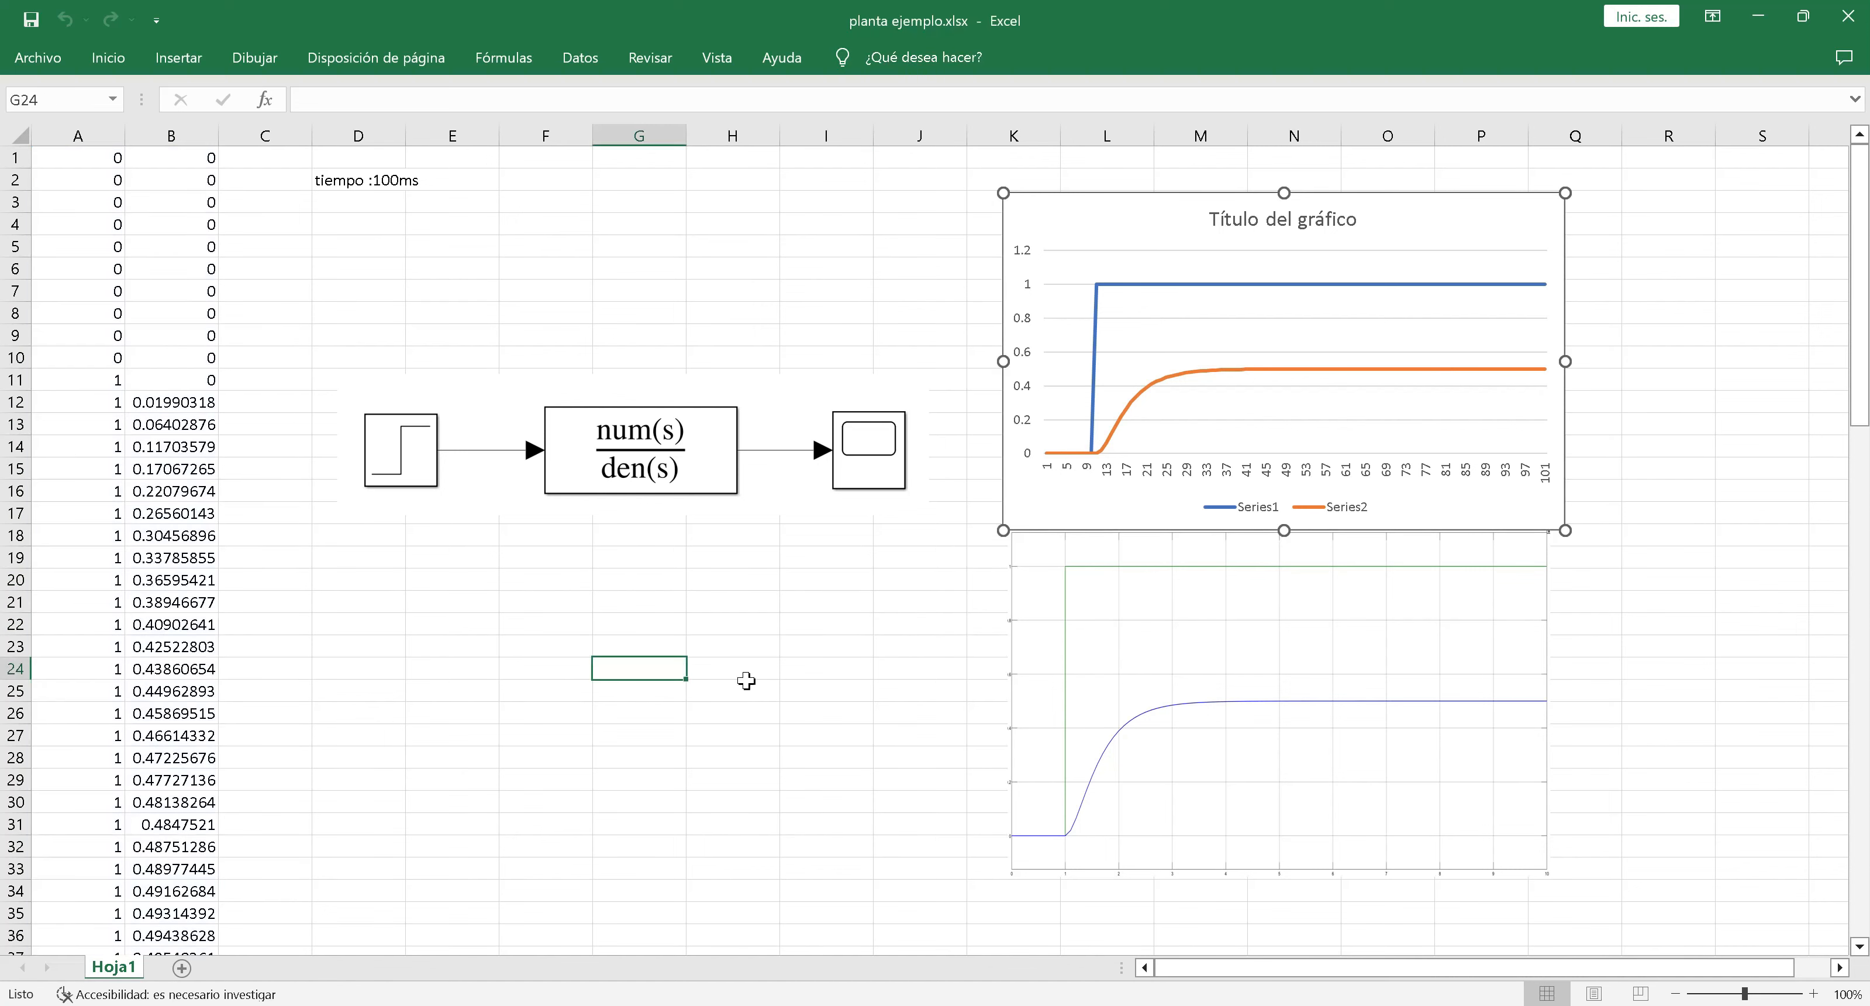
left_click(1034, 608)
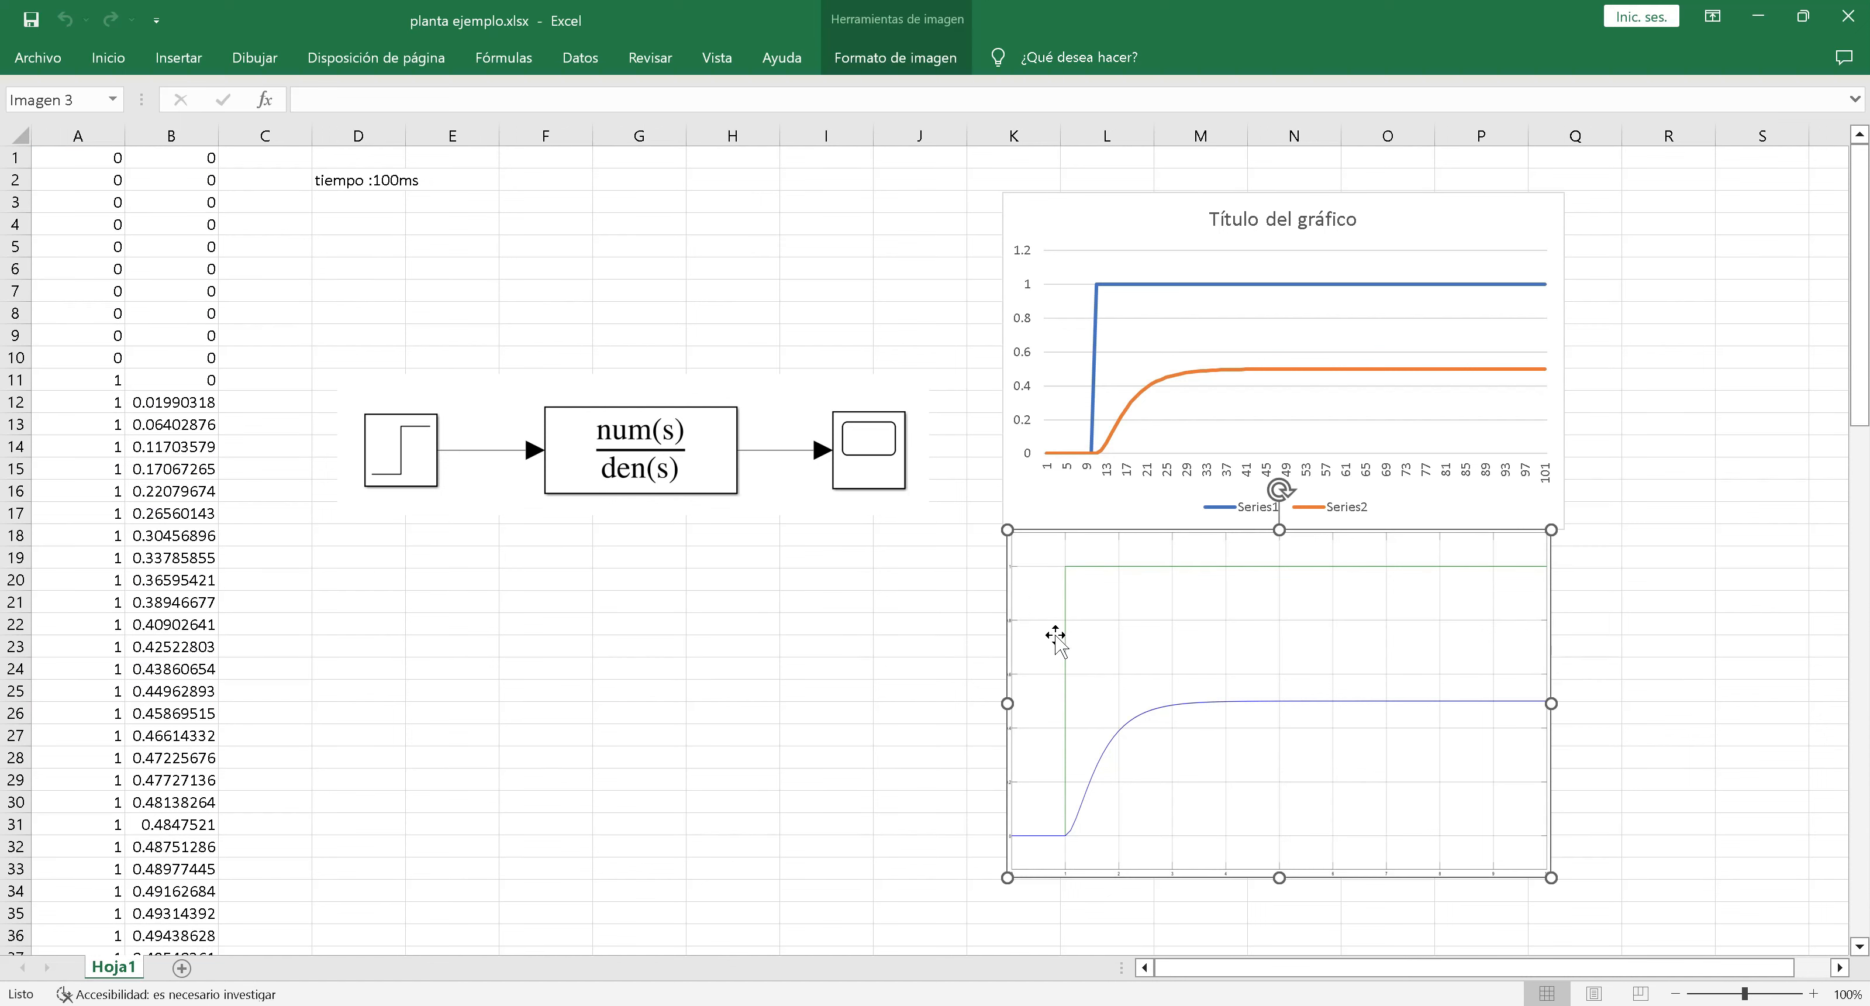
left_click(847, 668)
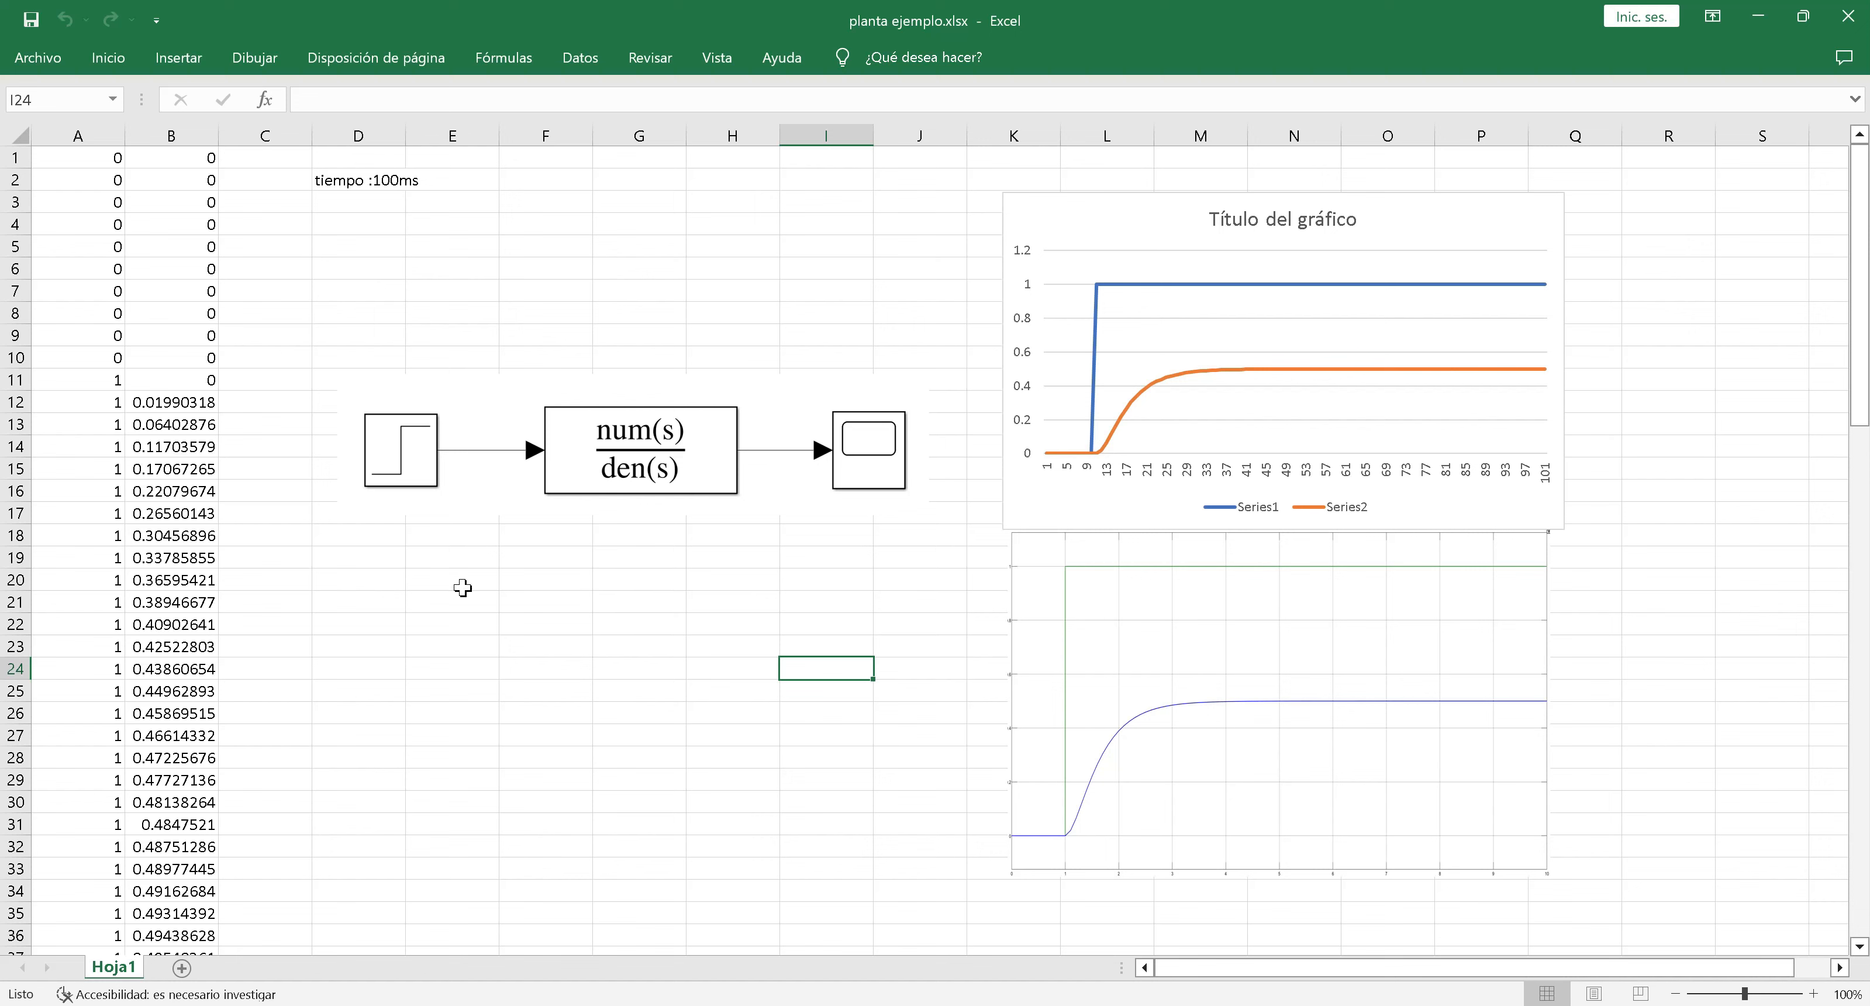
left_click(108, 133)
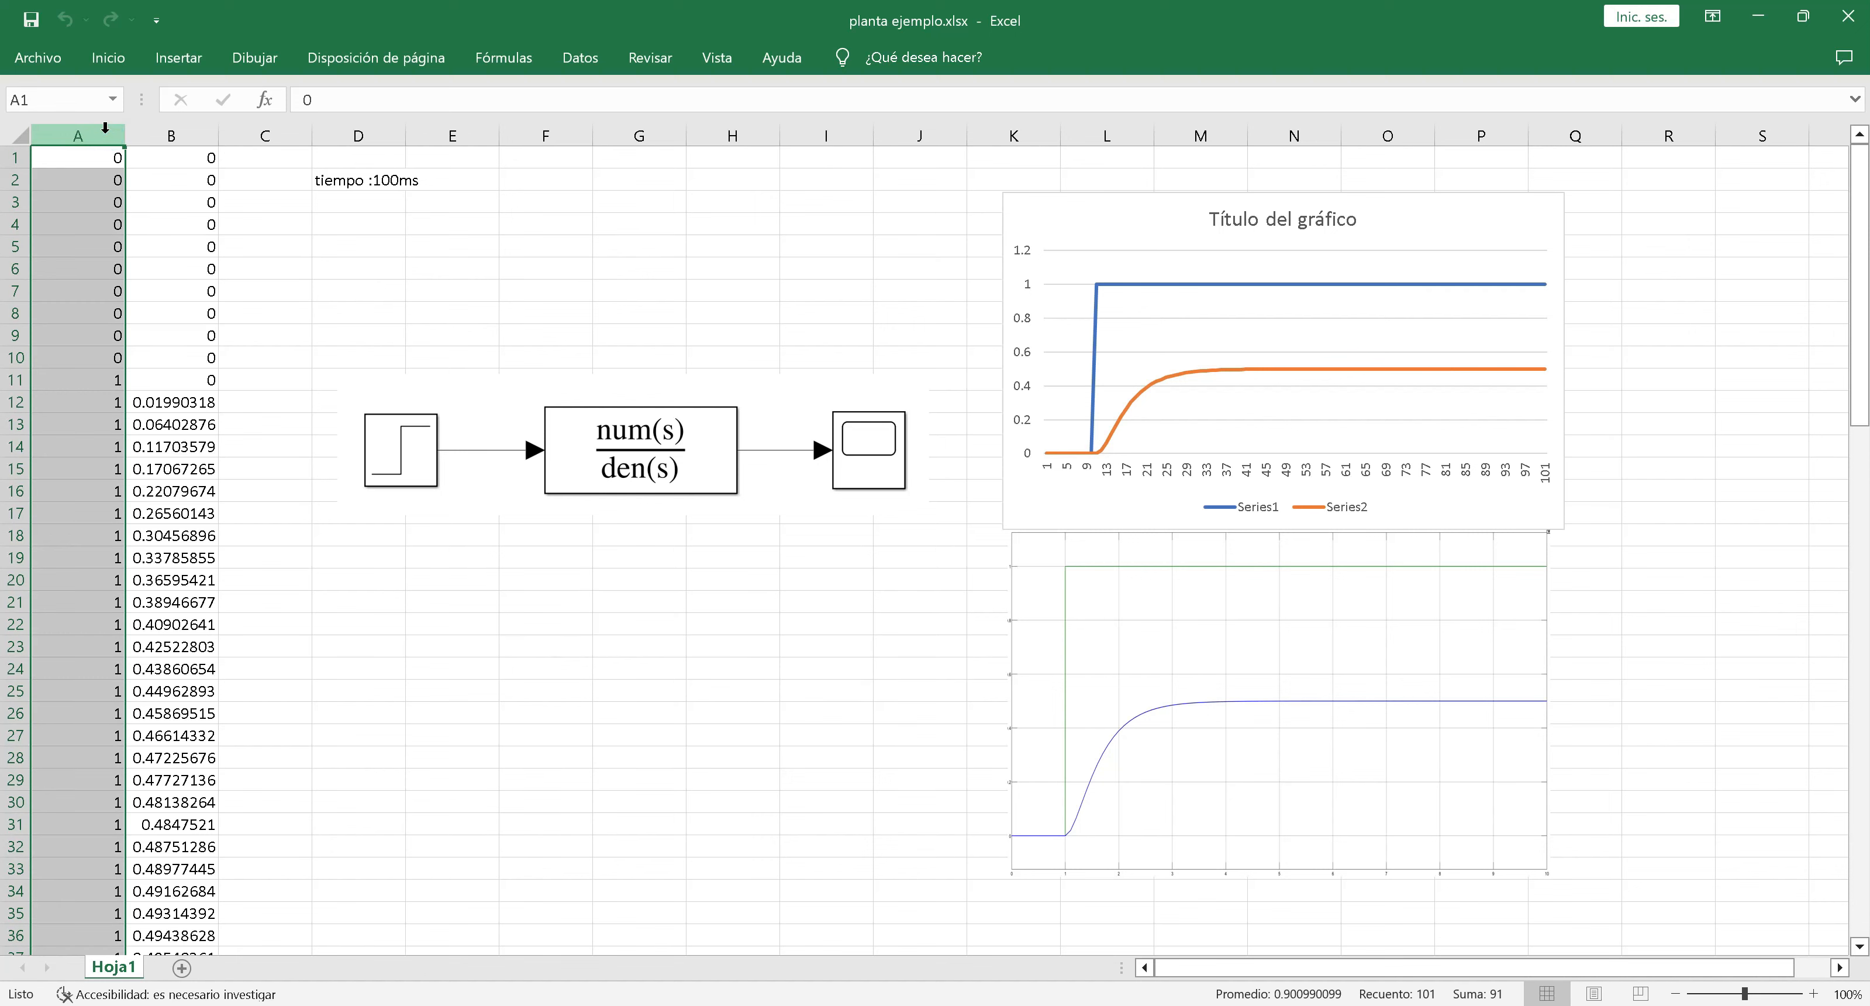
left_click(173, 135)
left_click(378, 180)
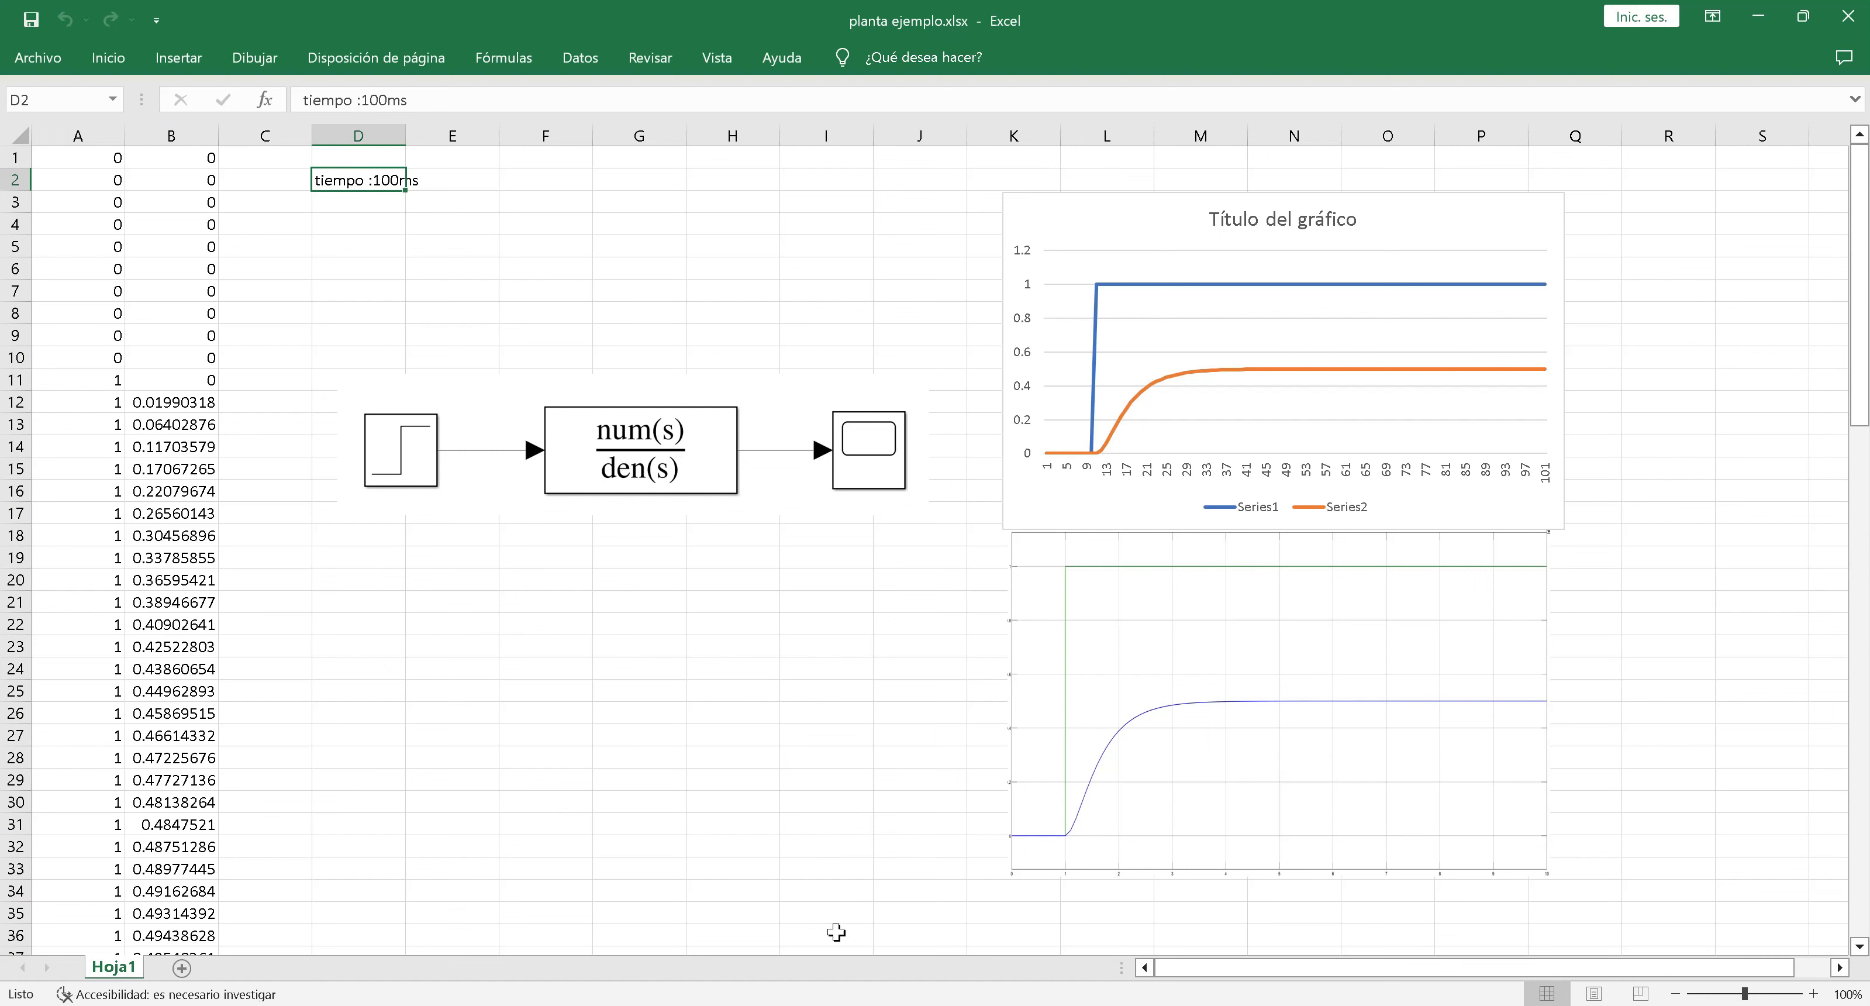
Switch to MATLAB and create an empty variable with i=[];.
left_click(774, 1004)
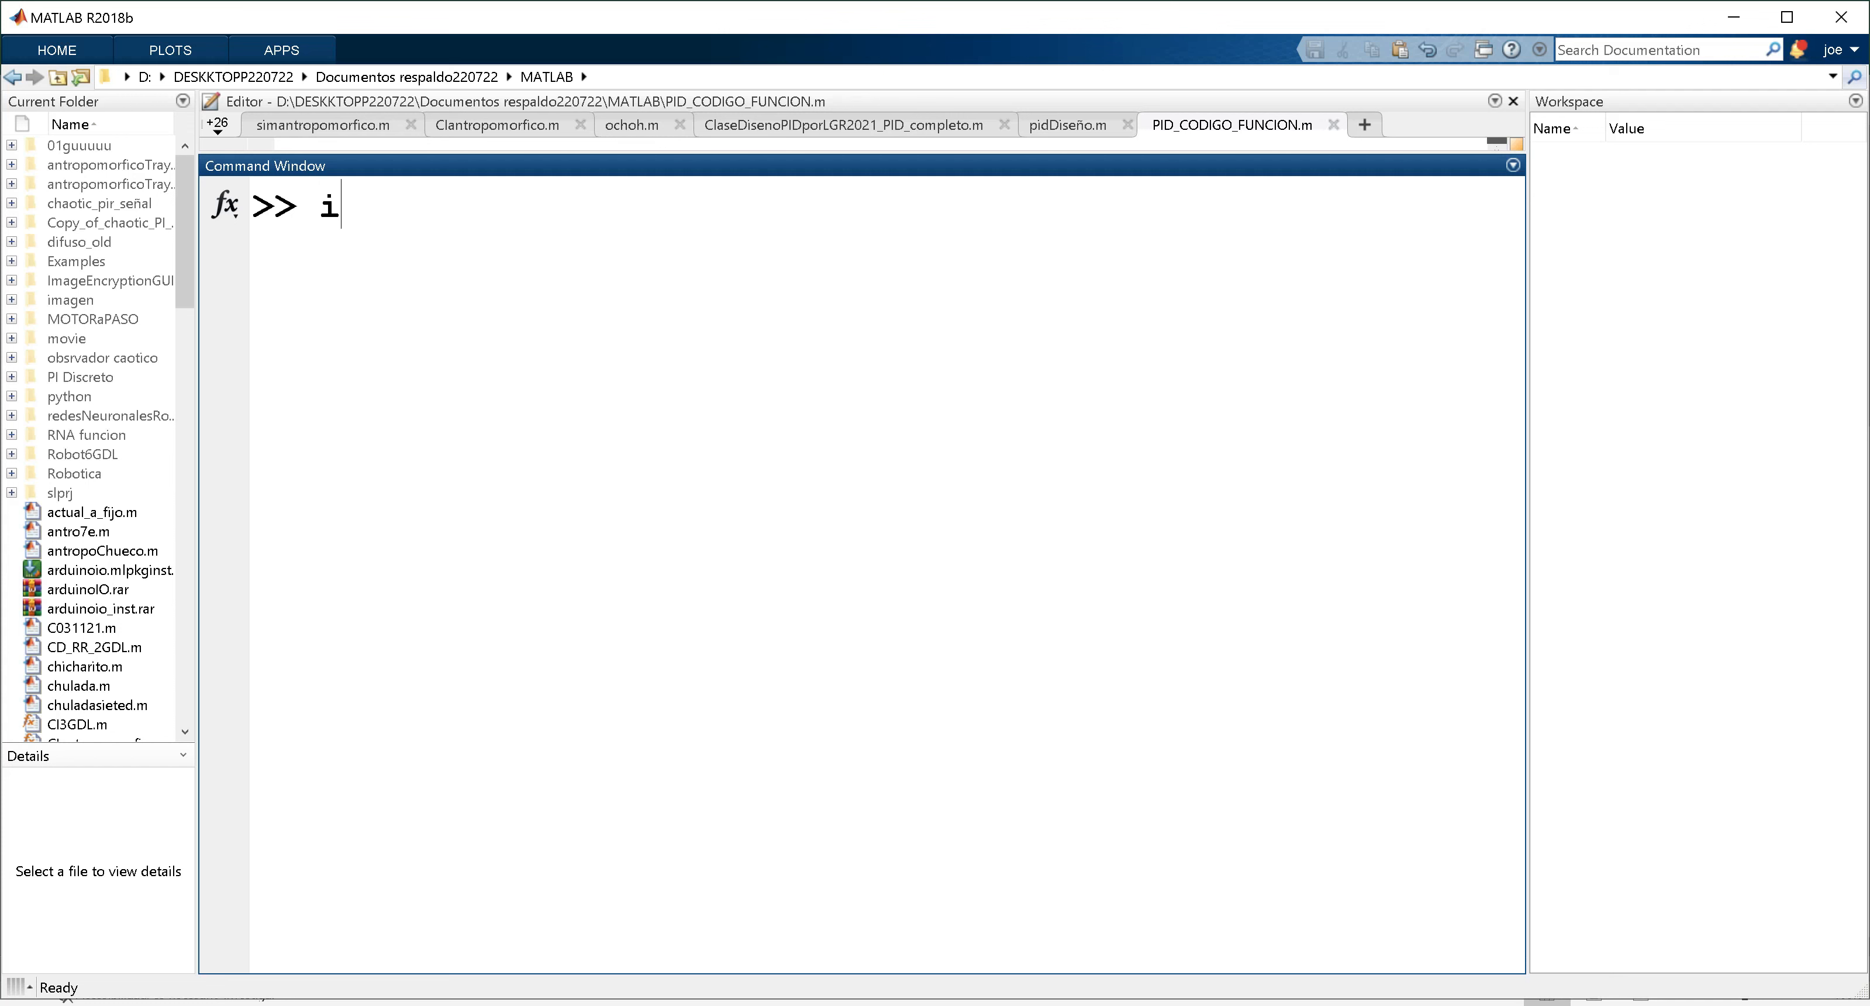
type("[];")
key("Return")
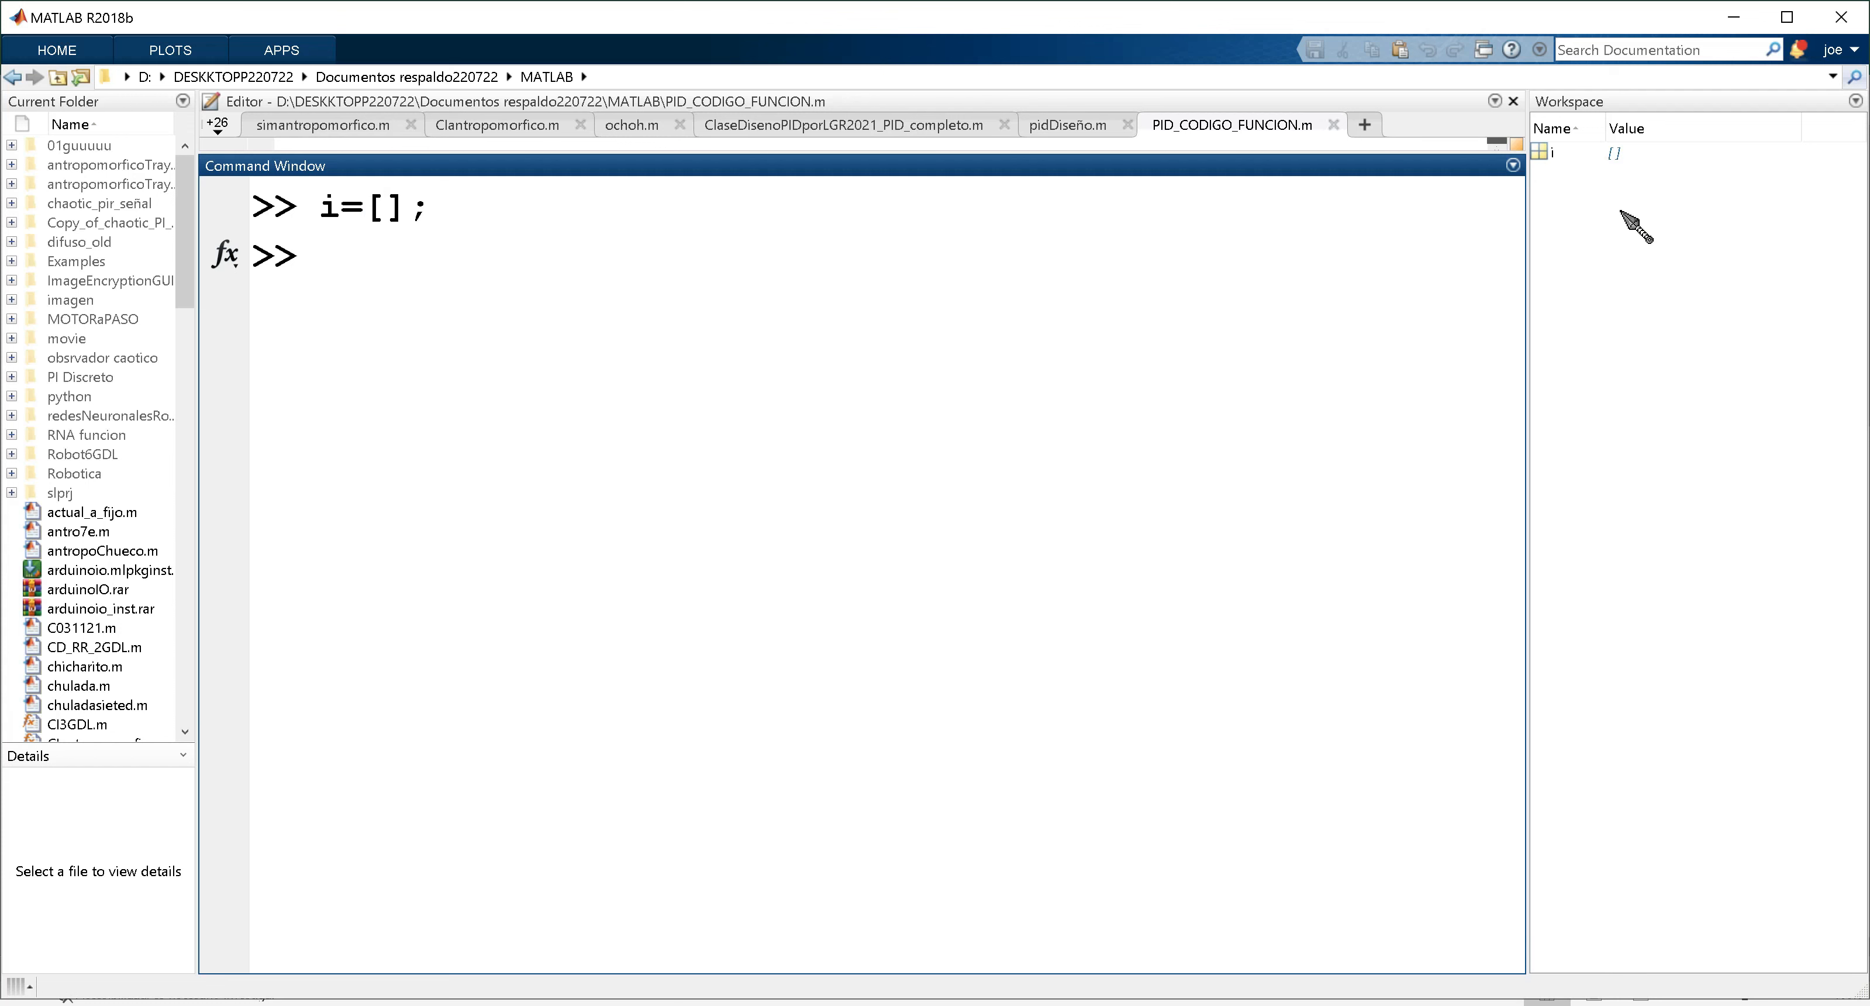
left_click(1604, 156)
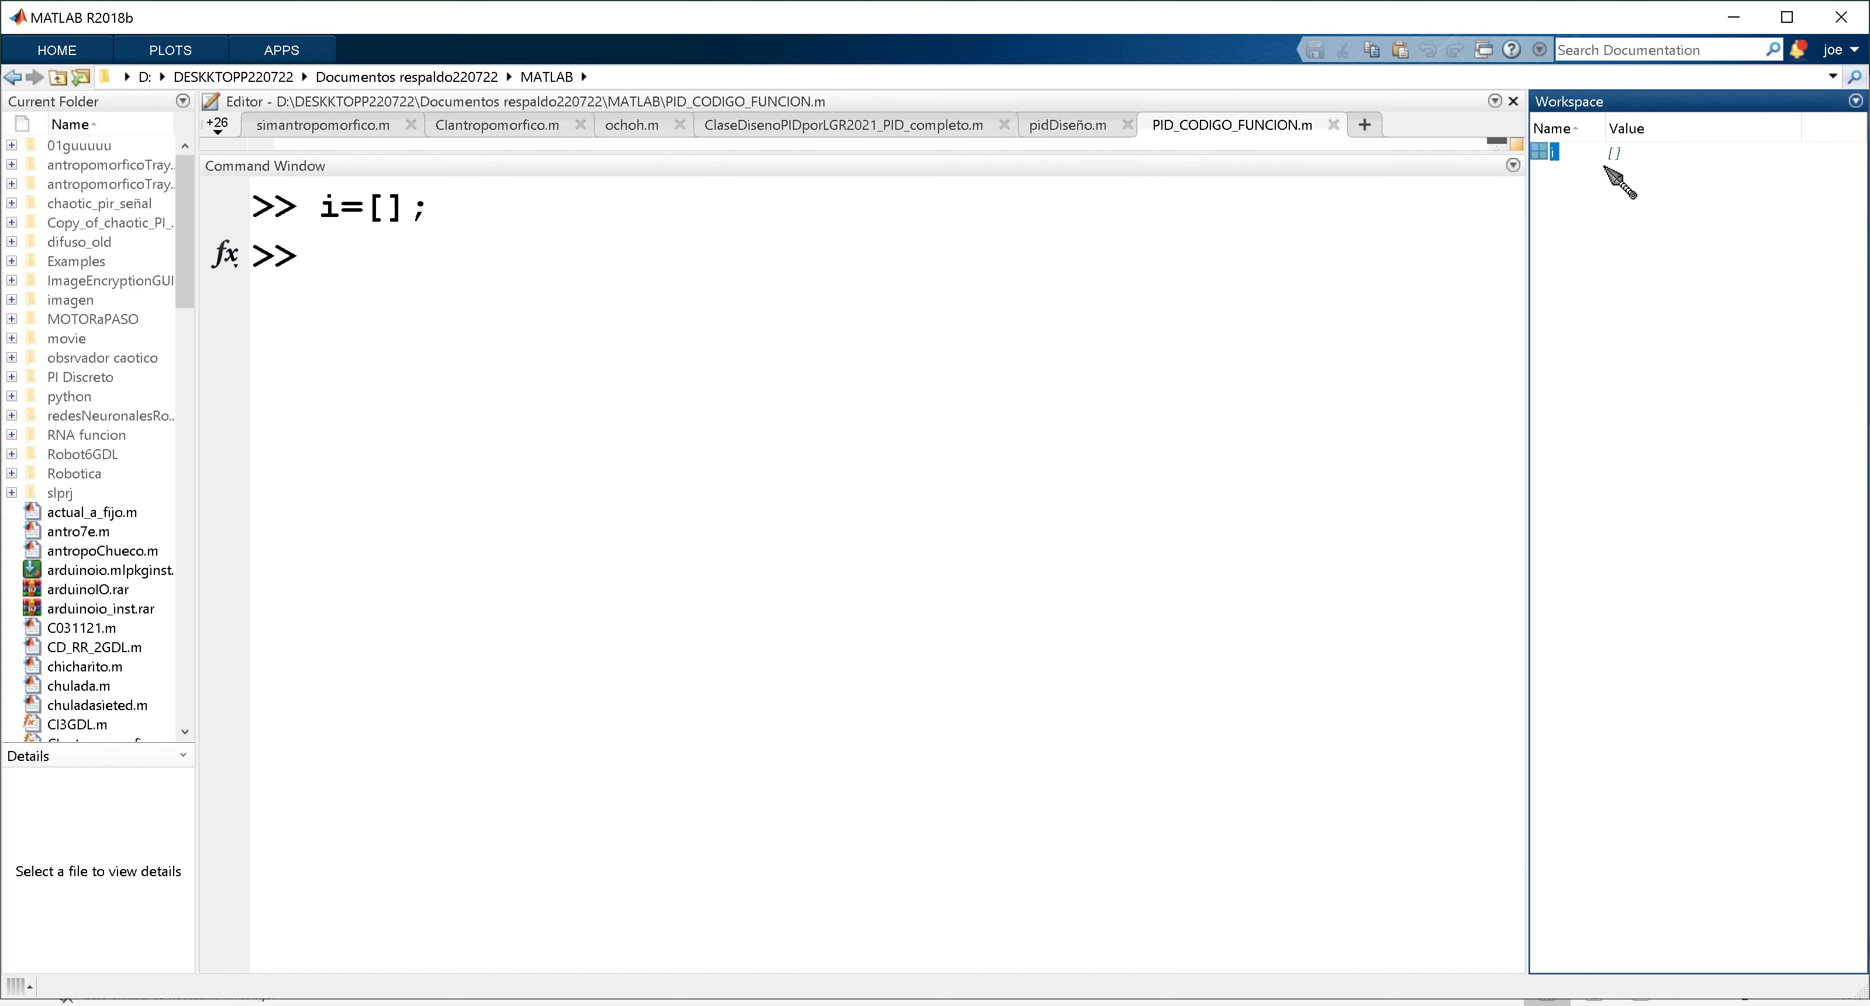
Create a second empty variable with o=[];.
left_click(327, 256)
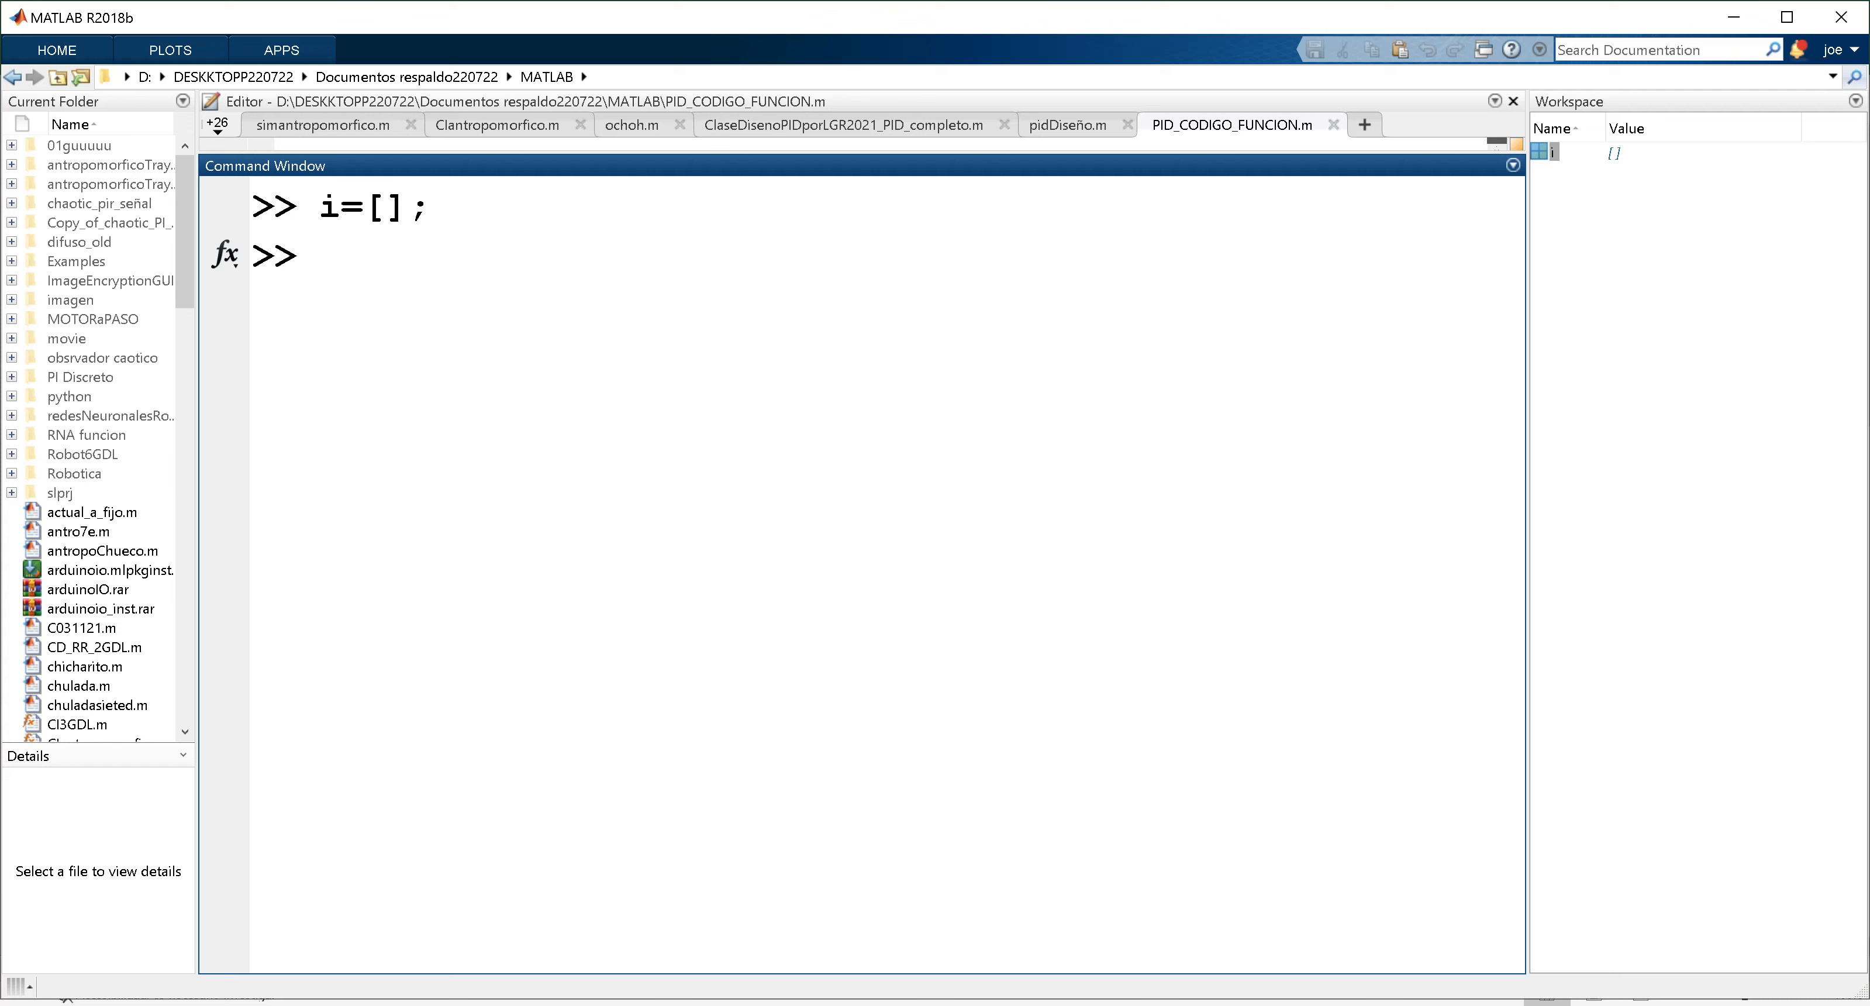
key("Up")
key("Left")
key("Left")
key("BackSpace")
type("o")
key("Return")
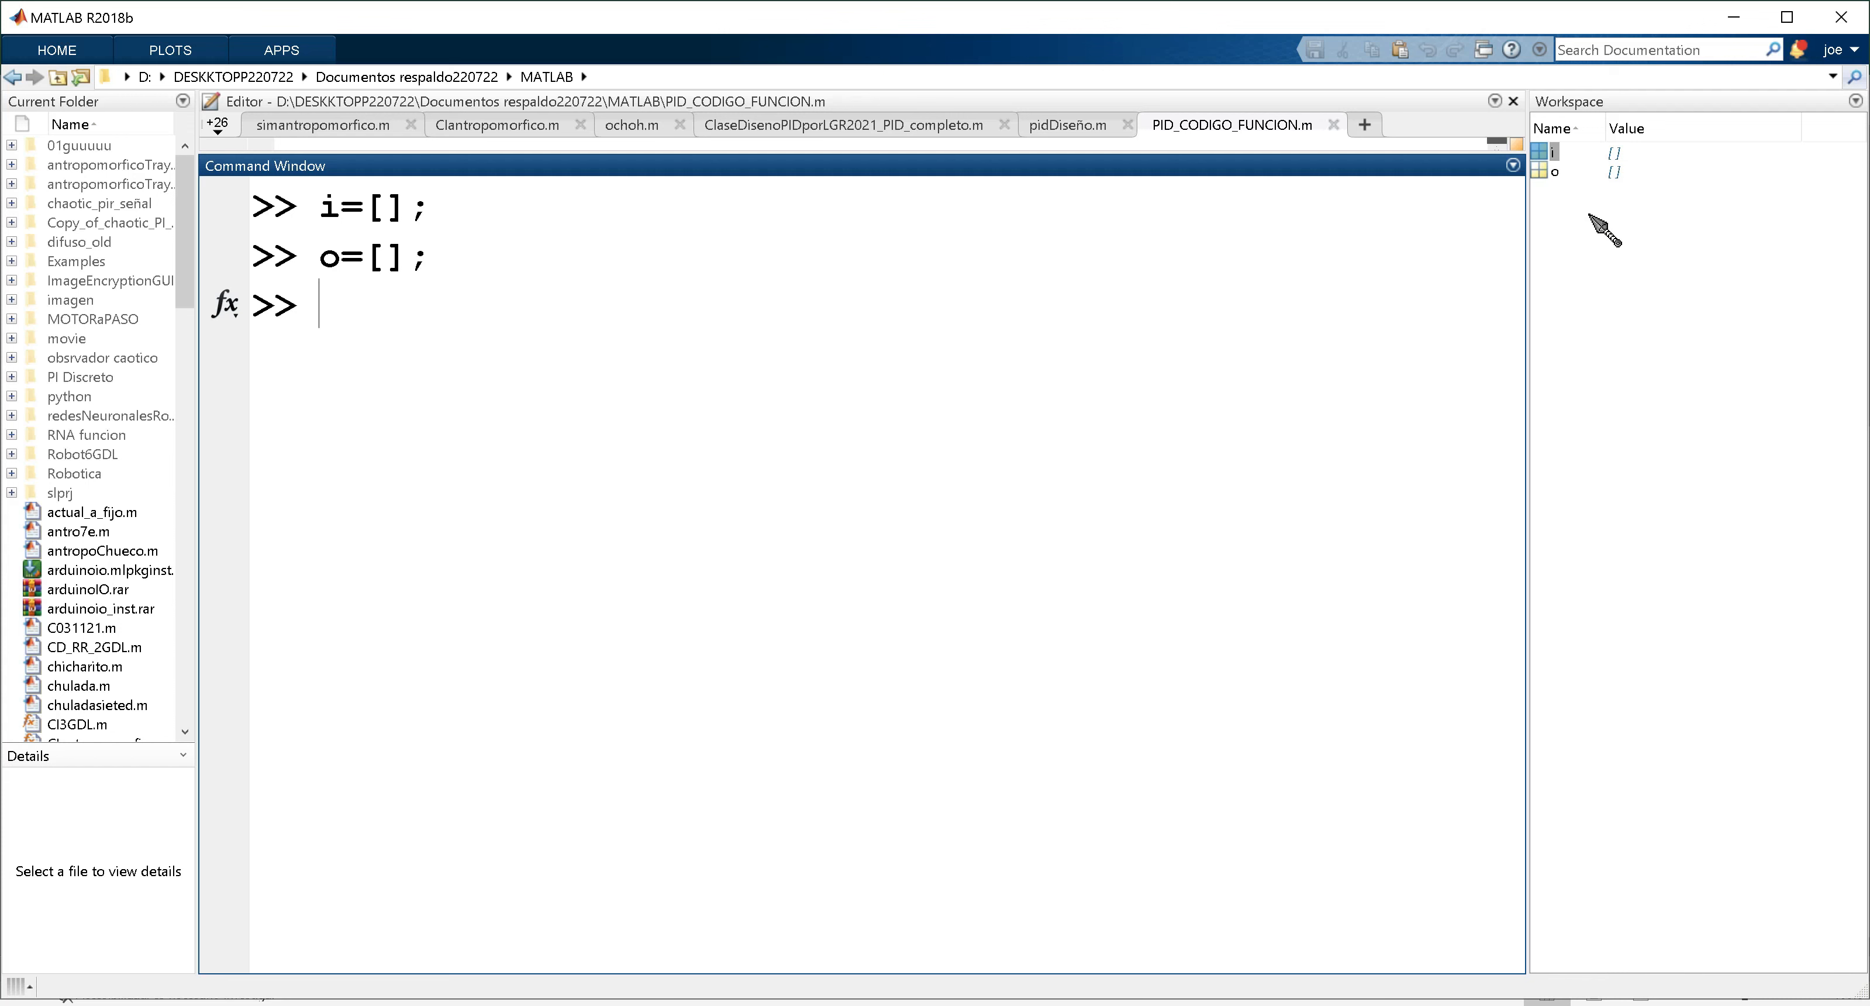
Open variables i and o for editing as tables and enlarge the table area above the Command Window.
left_click(1554, 172)
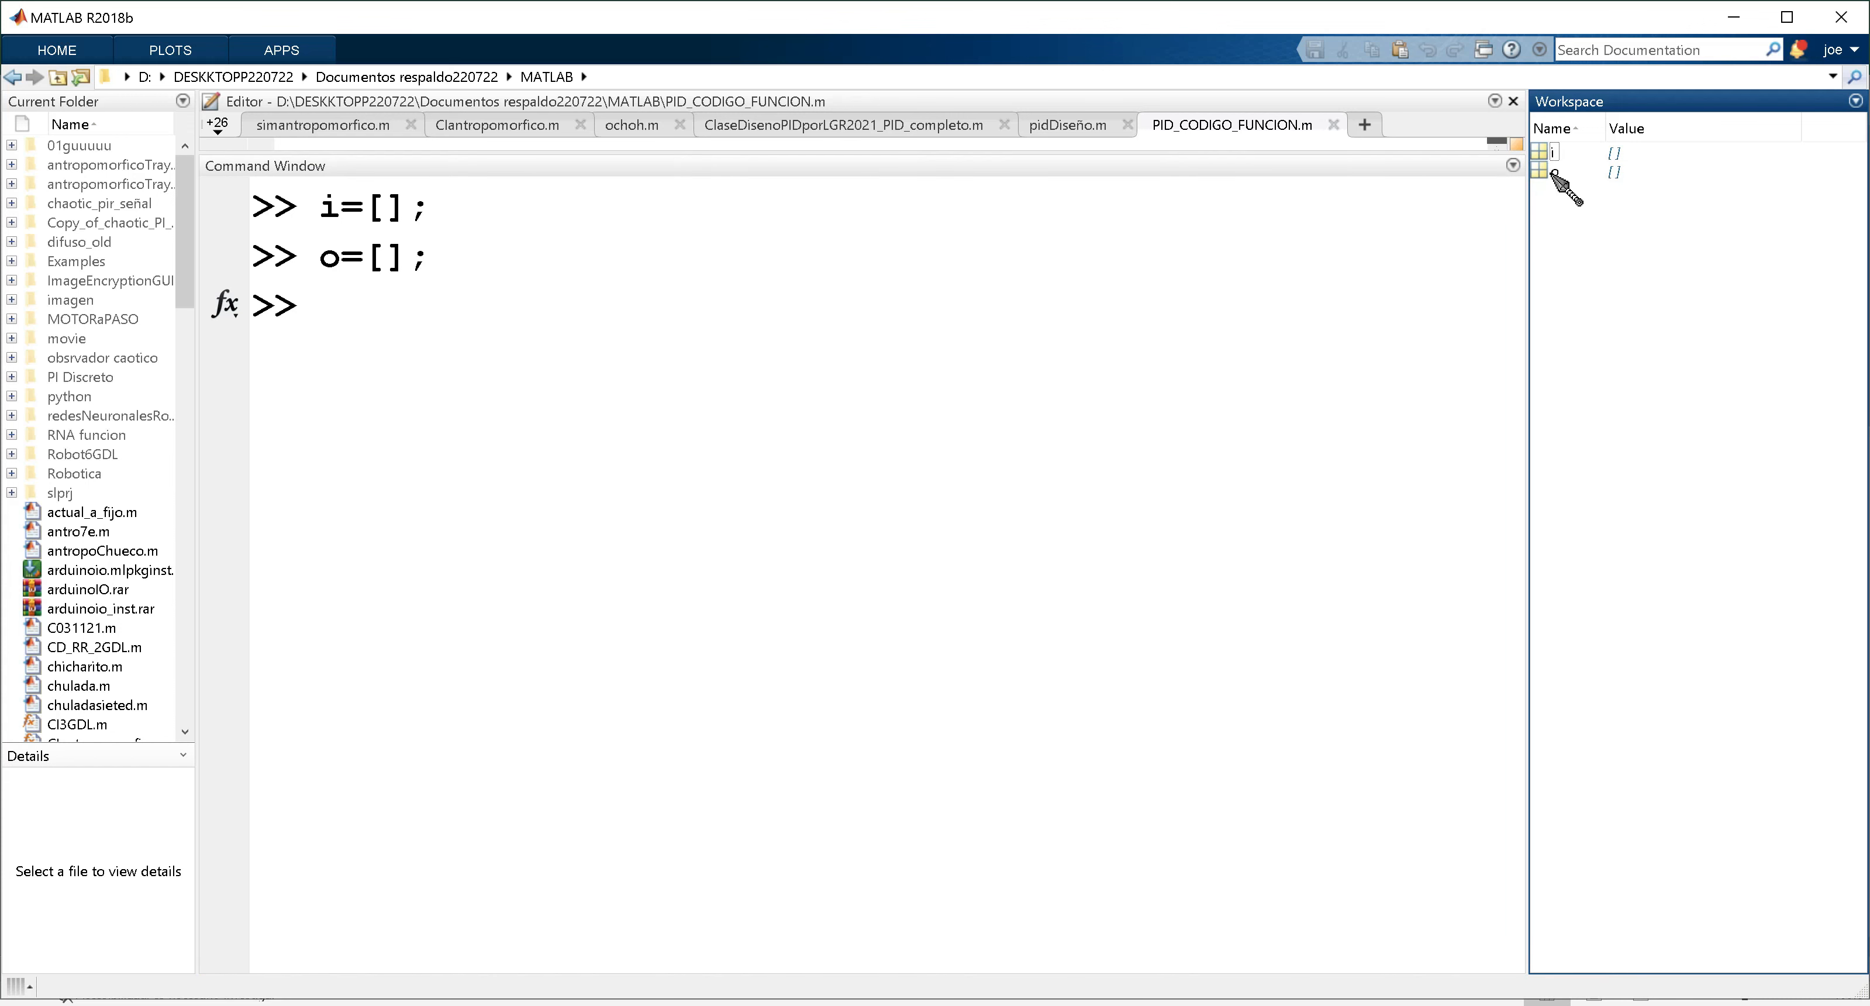
left_click(1548, 153)
double_click(1551, 155)
left_click_drag(1546, 154, 1045, 166)
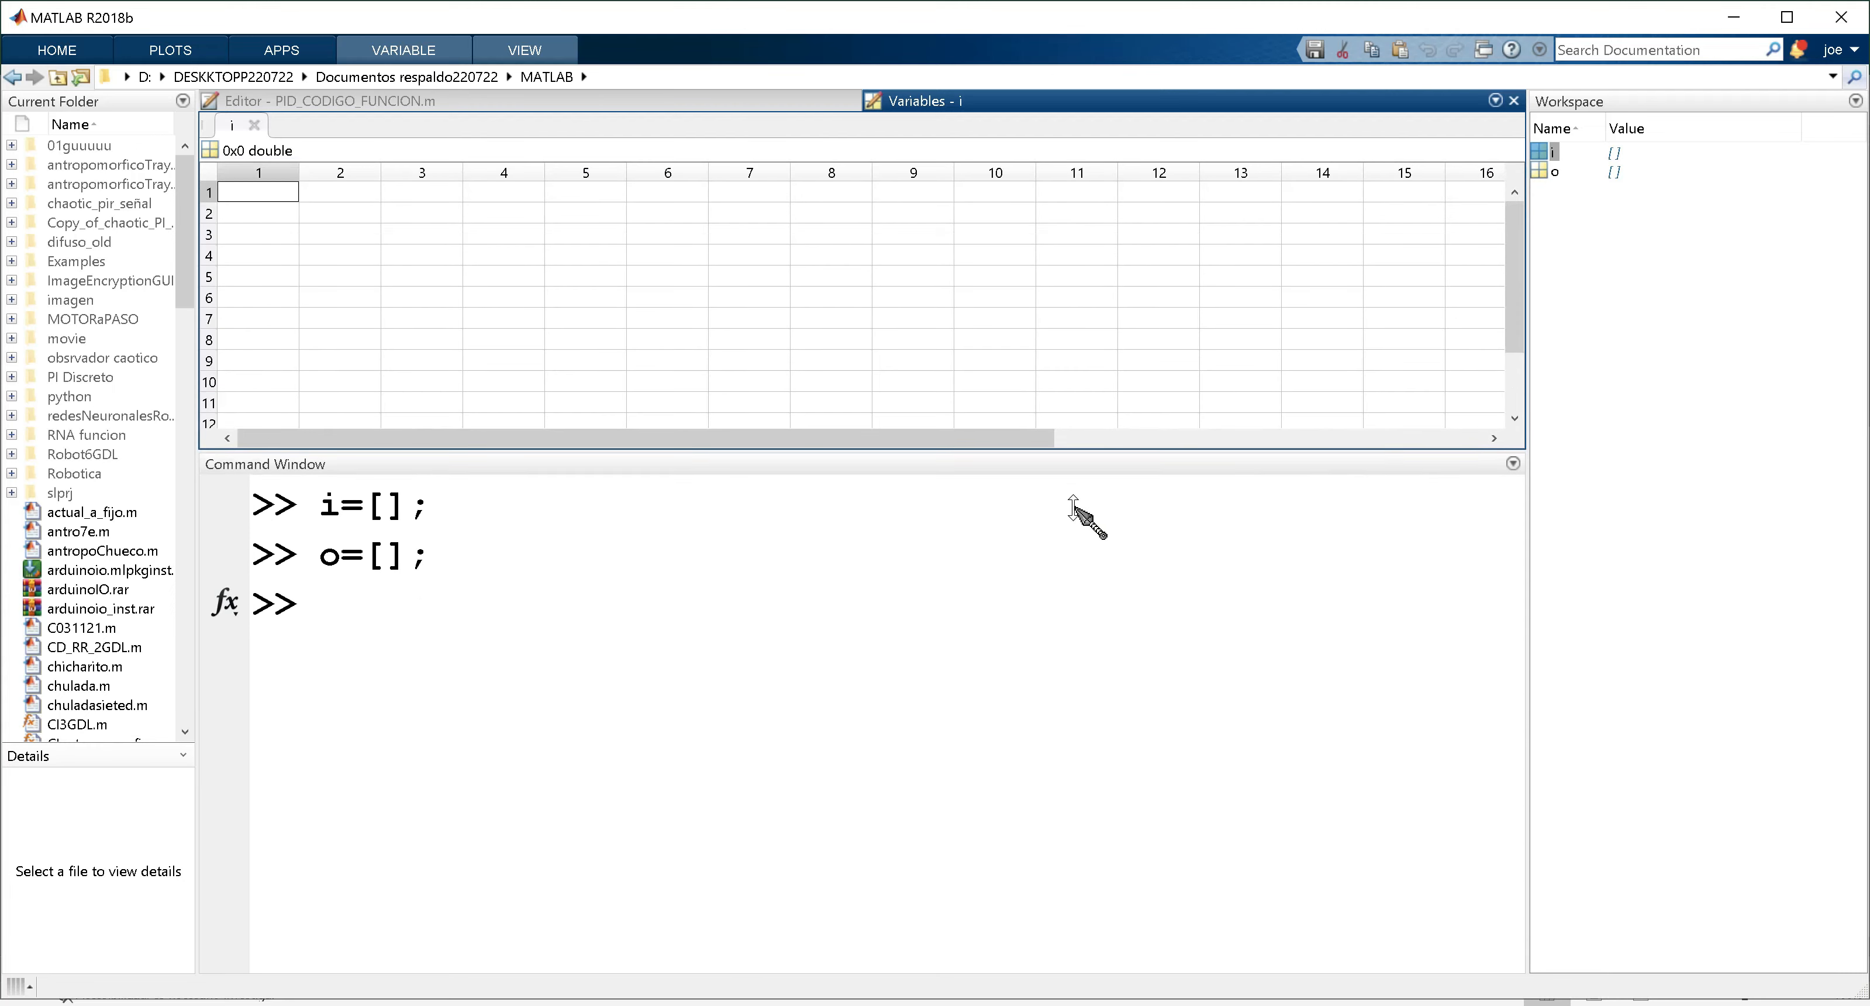
left_click_drag(772, 371, 668, 283)
left_click(1543, 172)
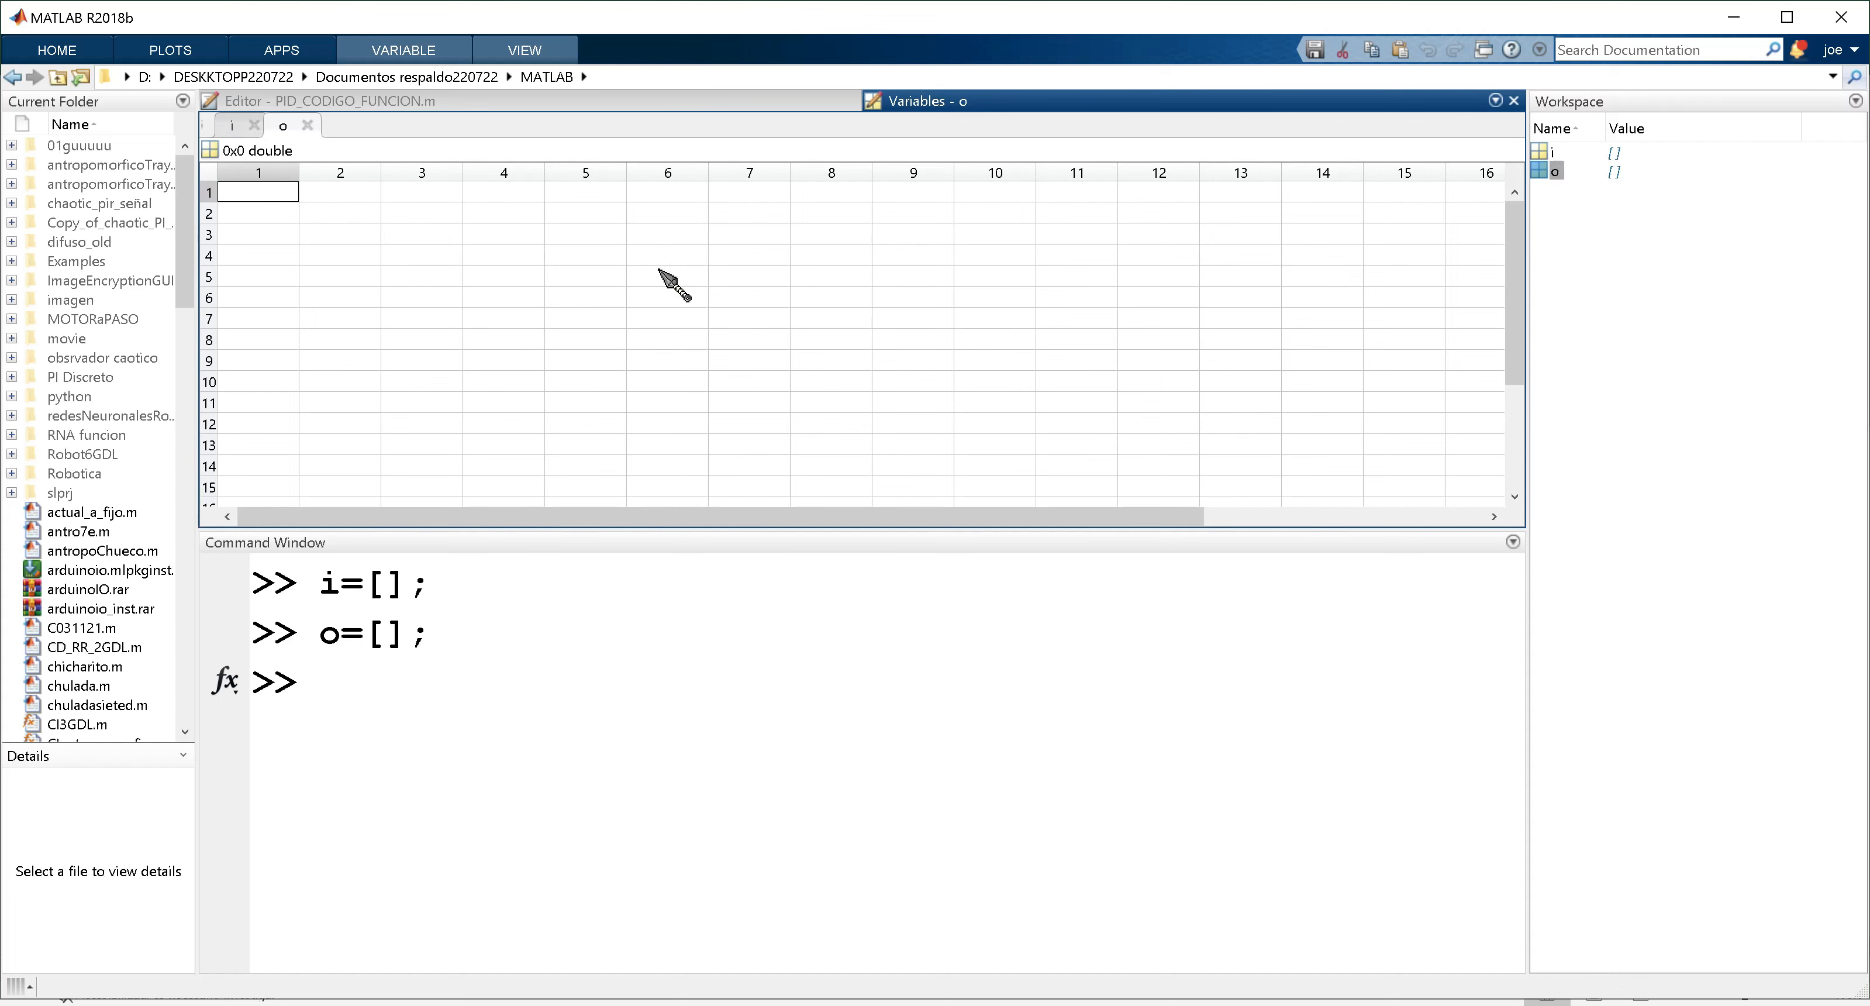
Copy the whole of column A from the planta ejemplo.xlsx workbook in Excel and paste it into MATLAB variable i.
left_click(231, 129)
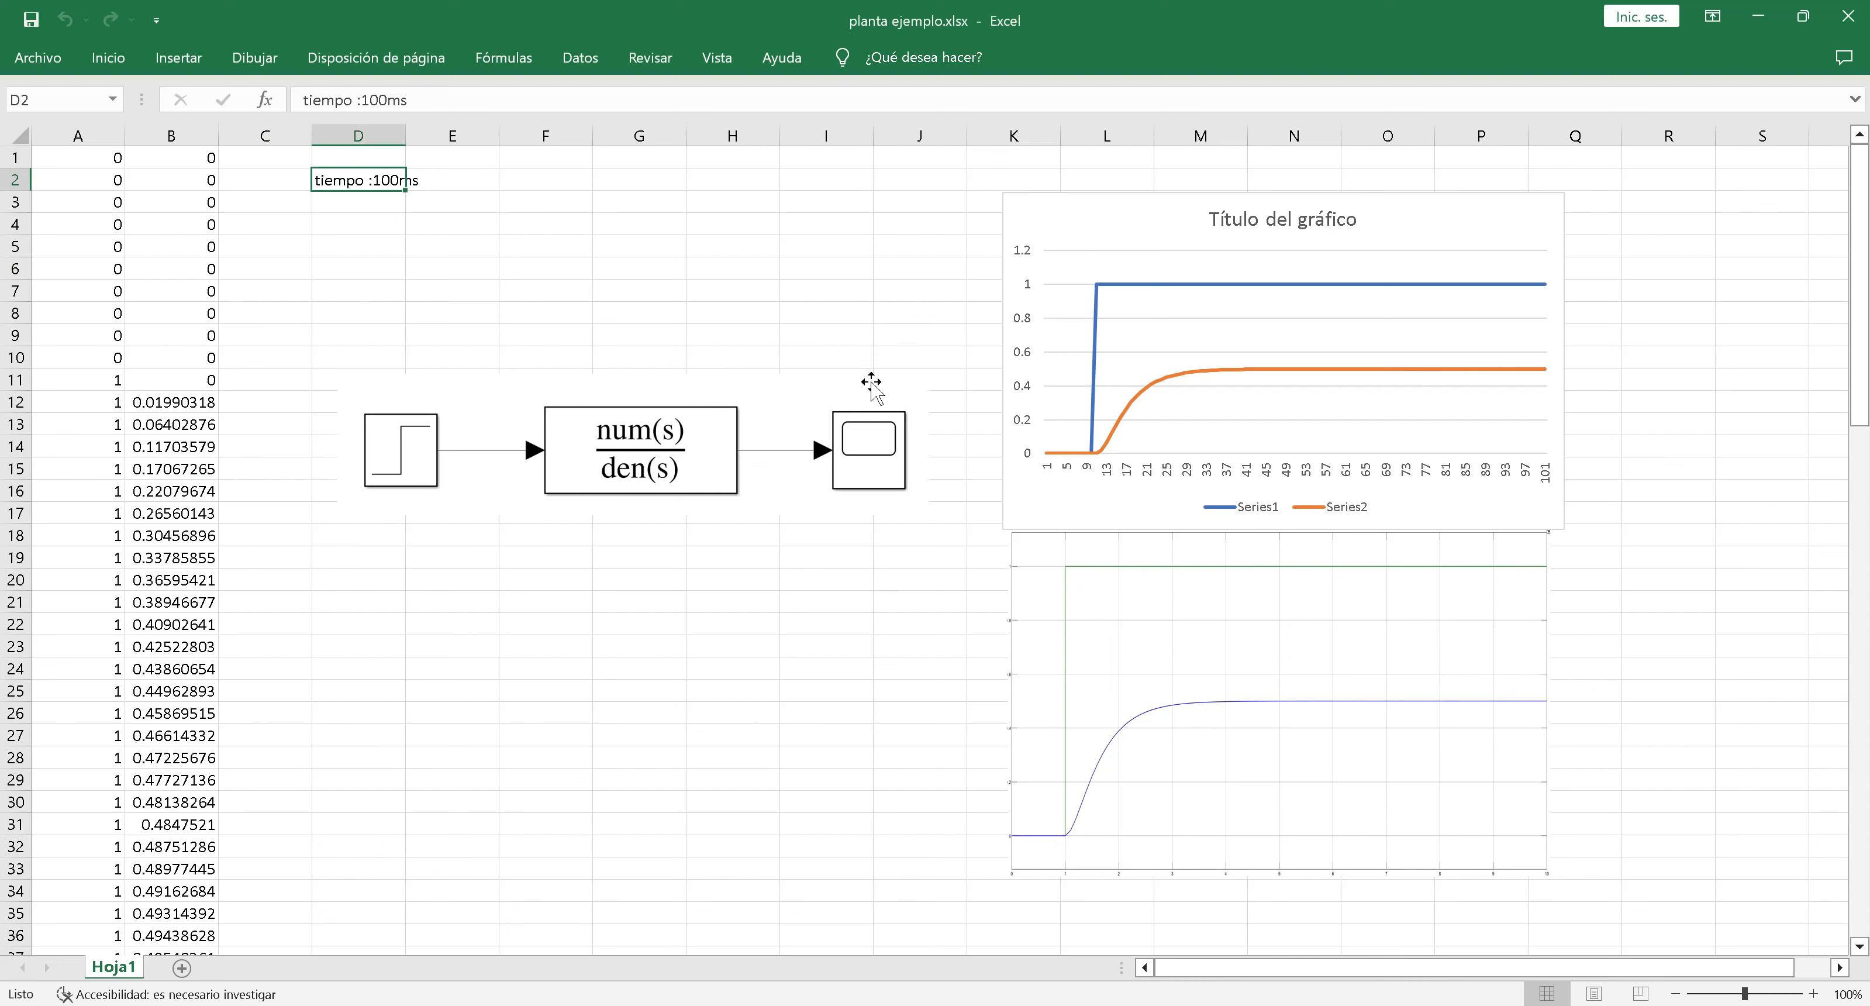
left_click(87, 135)
left_click(414, 312)
left_click(80, 135)
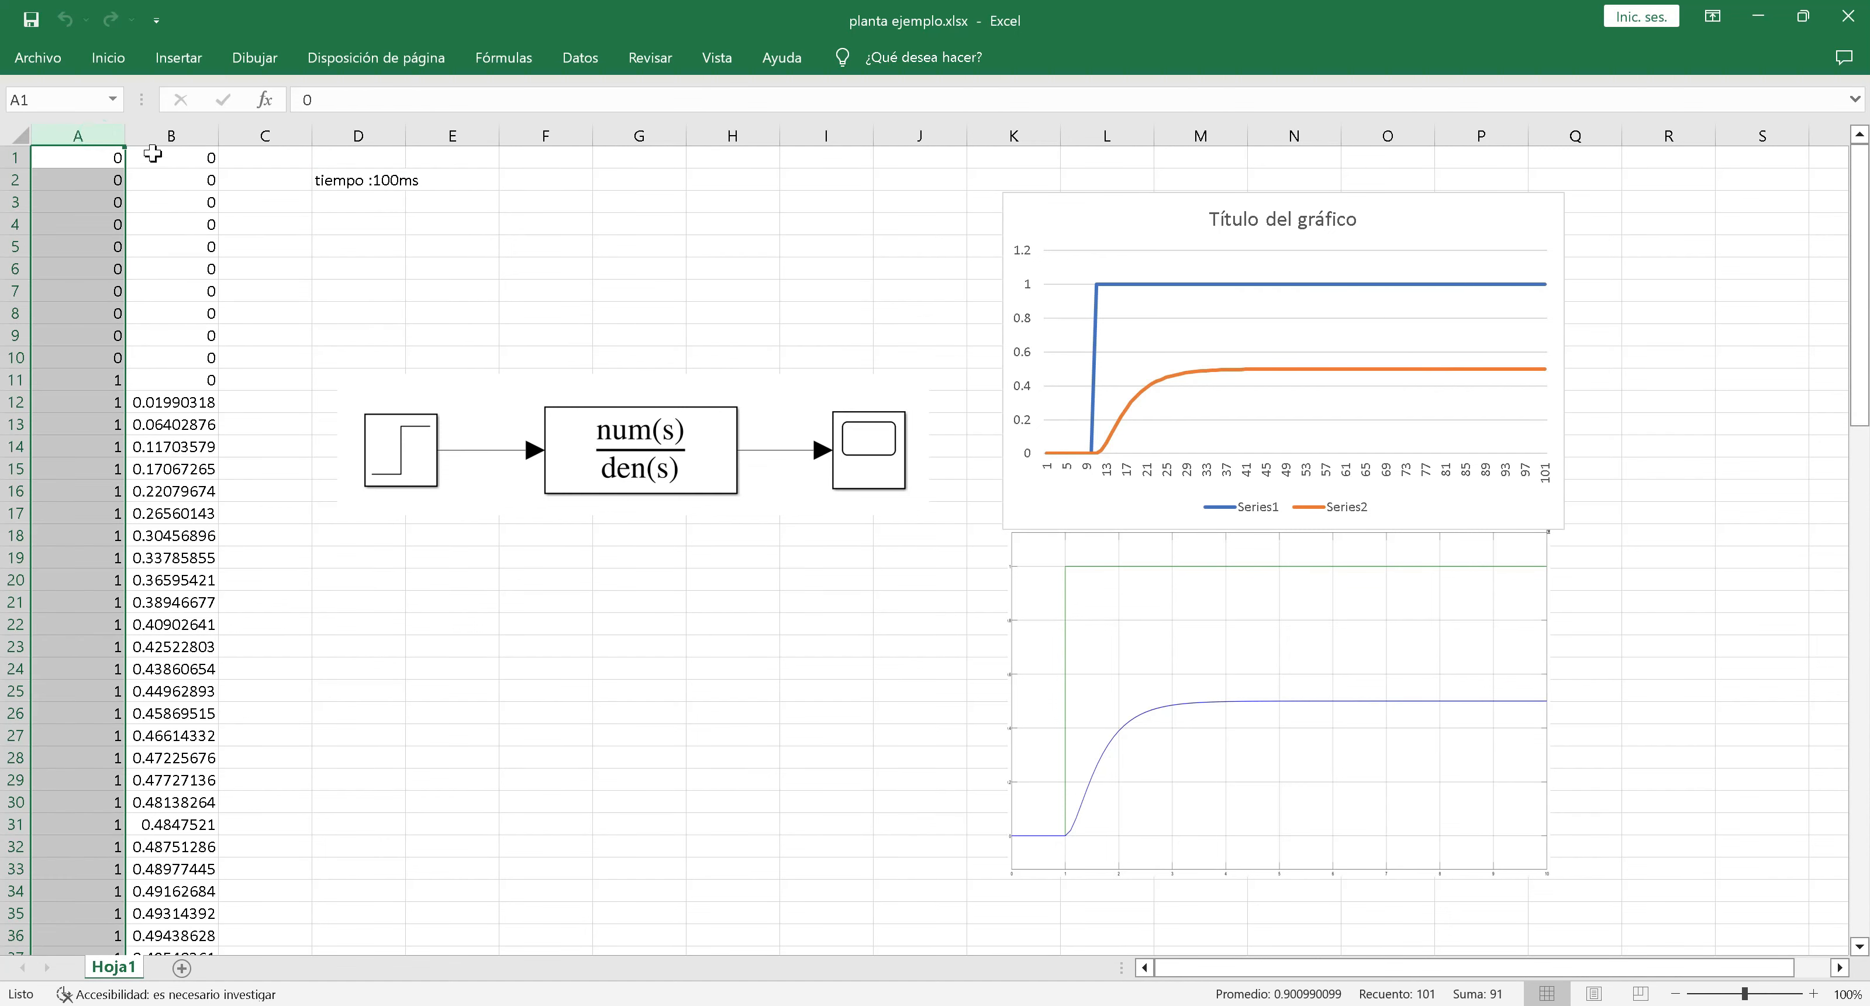
key("ctrl+c")
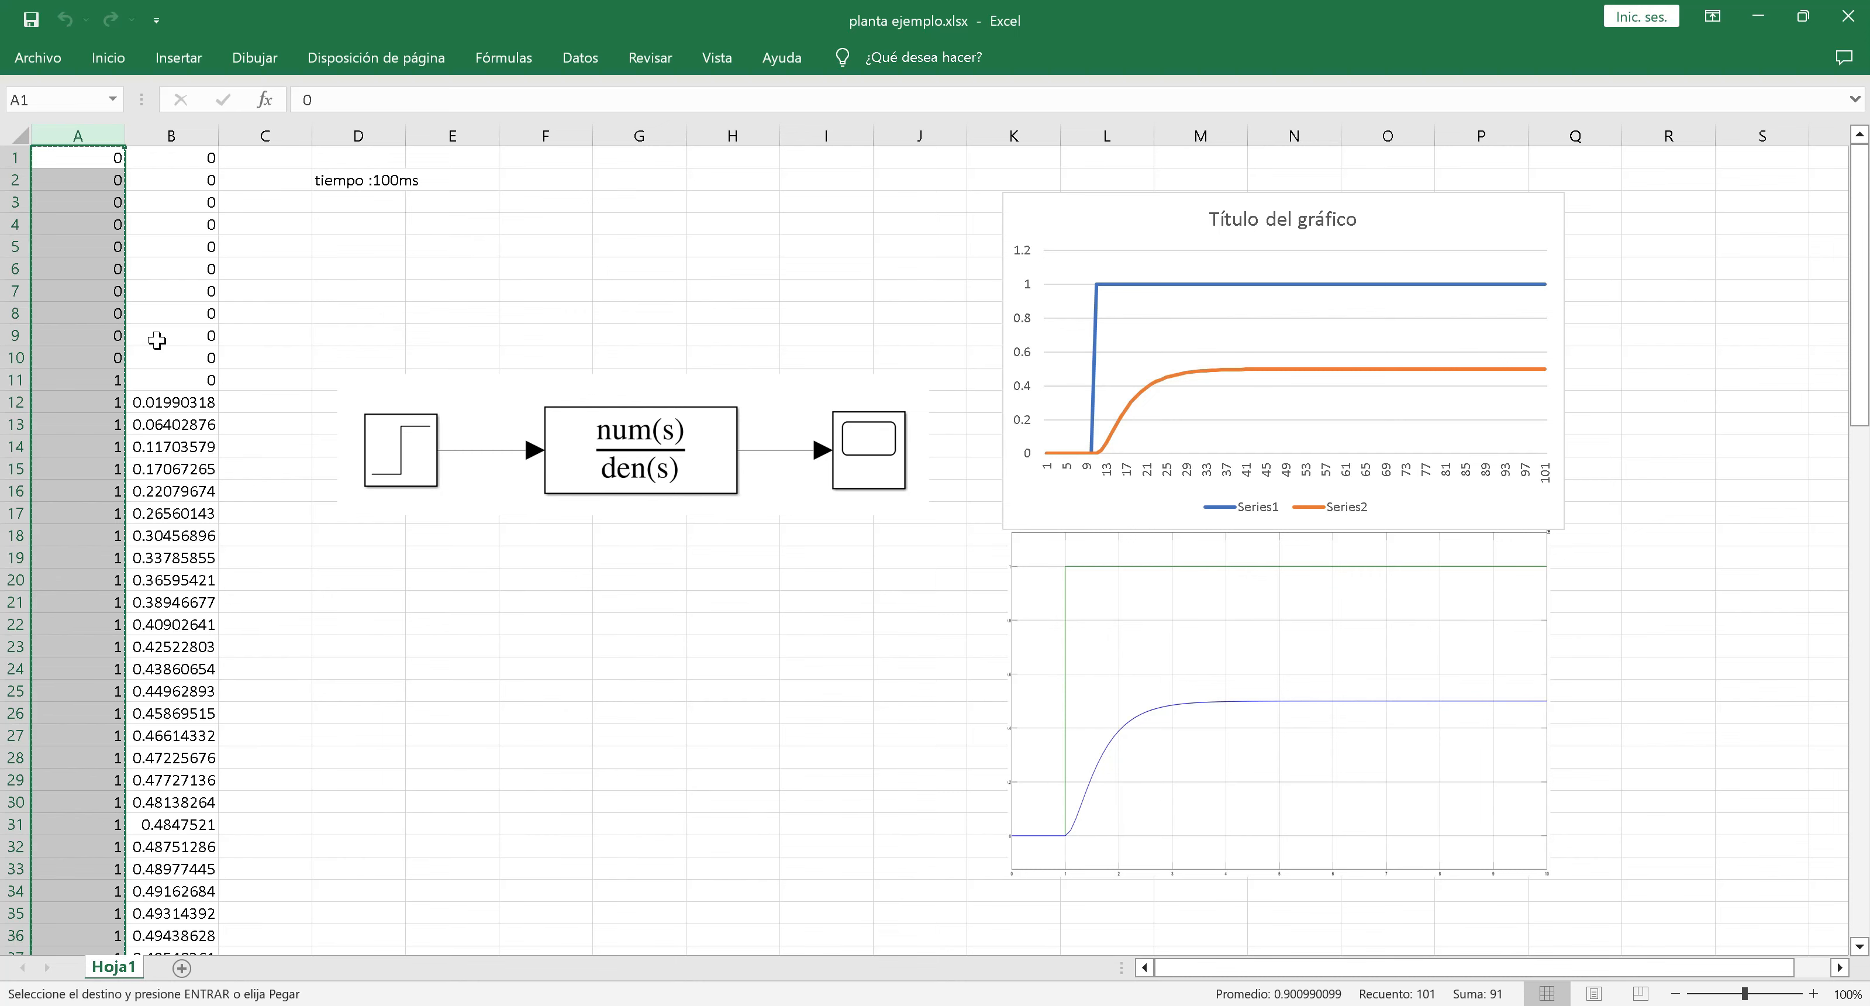
key("alt+Tab")
key("ctrl+v")
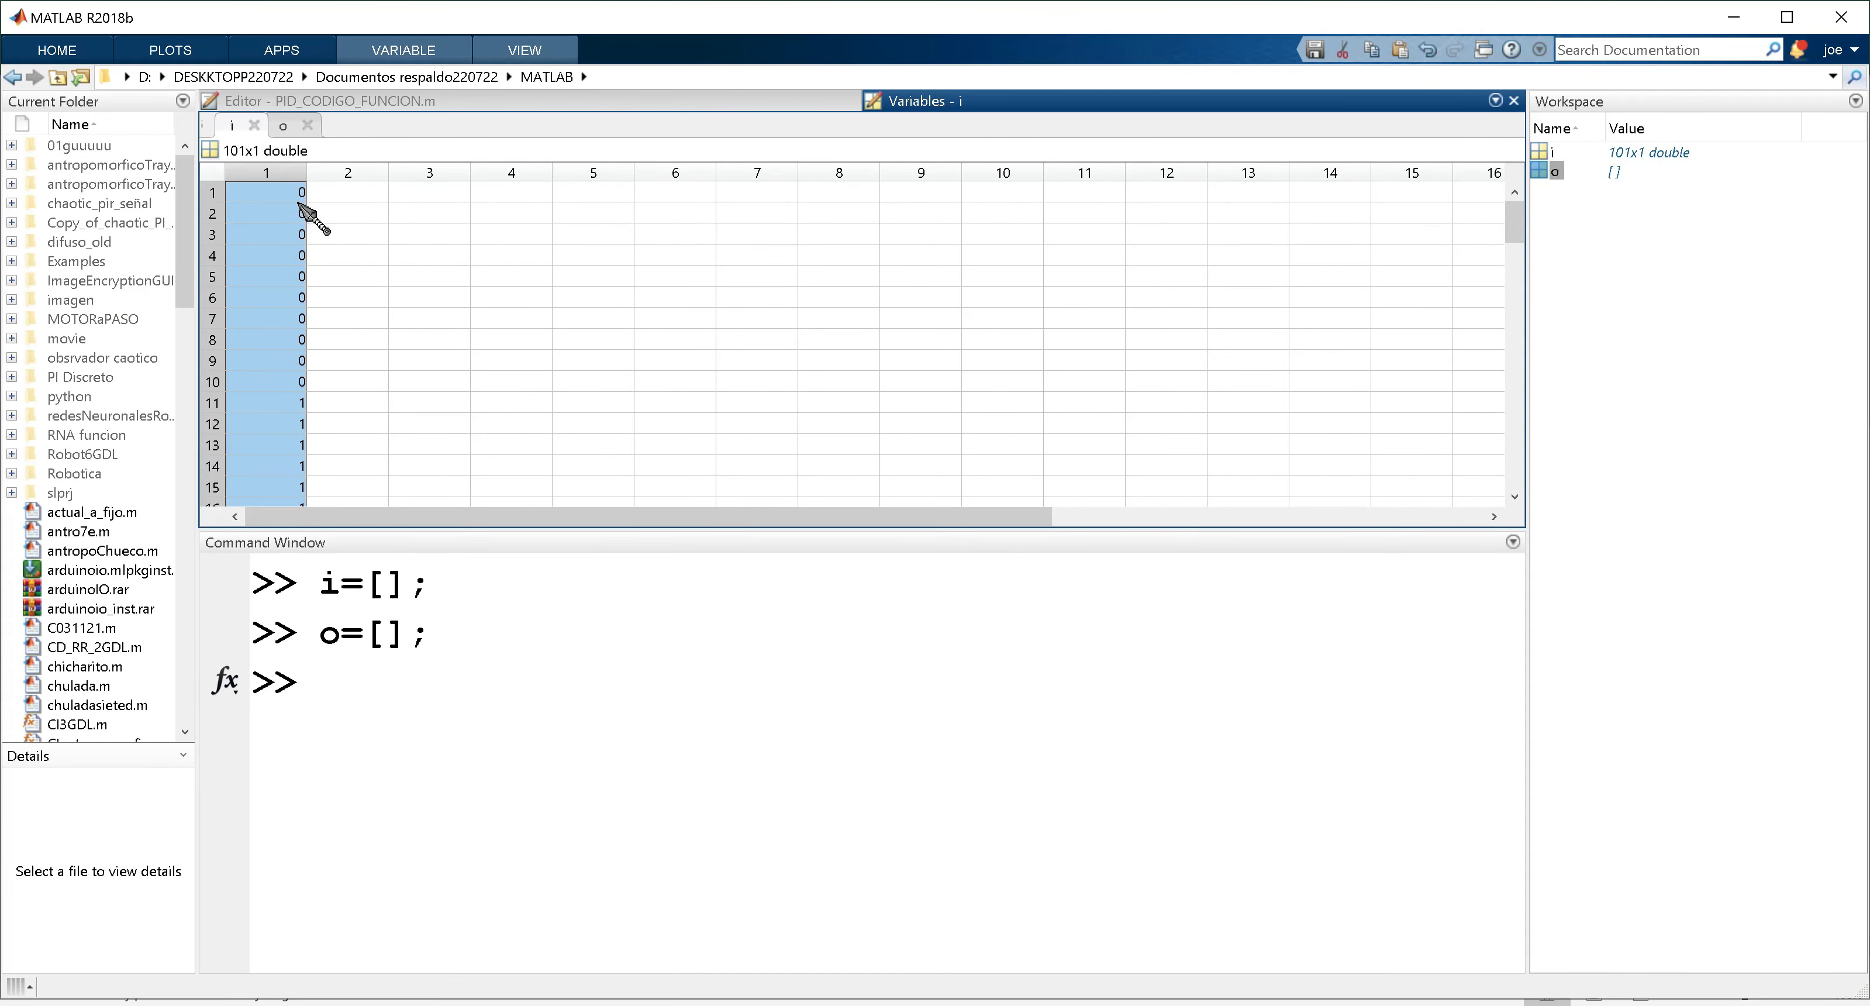
left_click(463, 280)
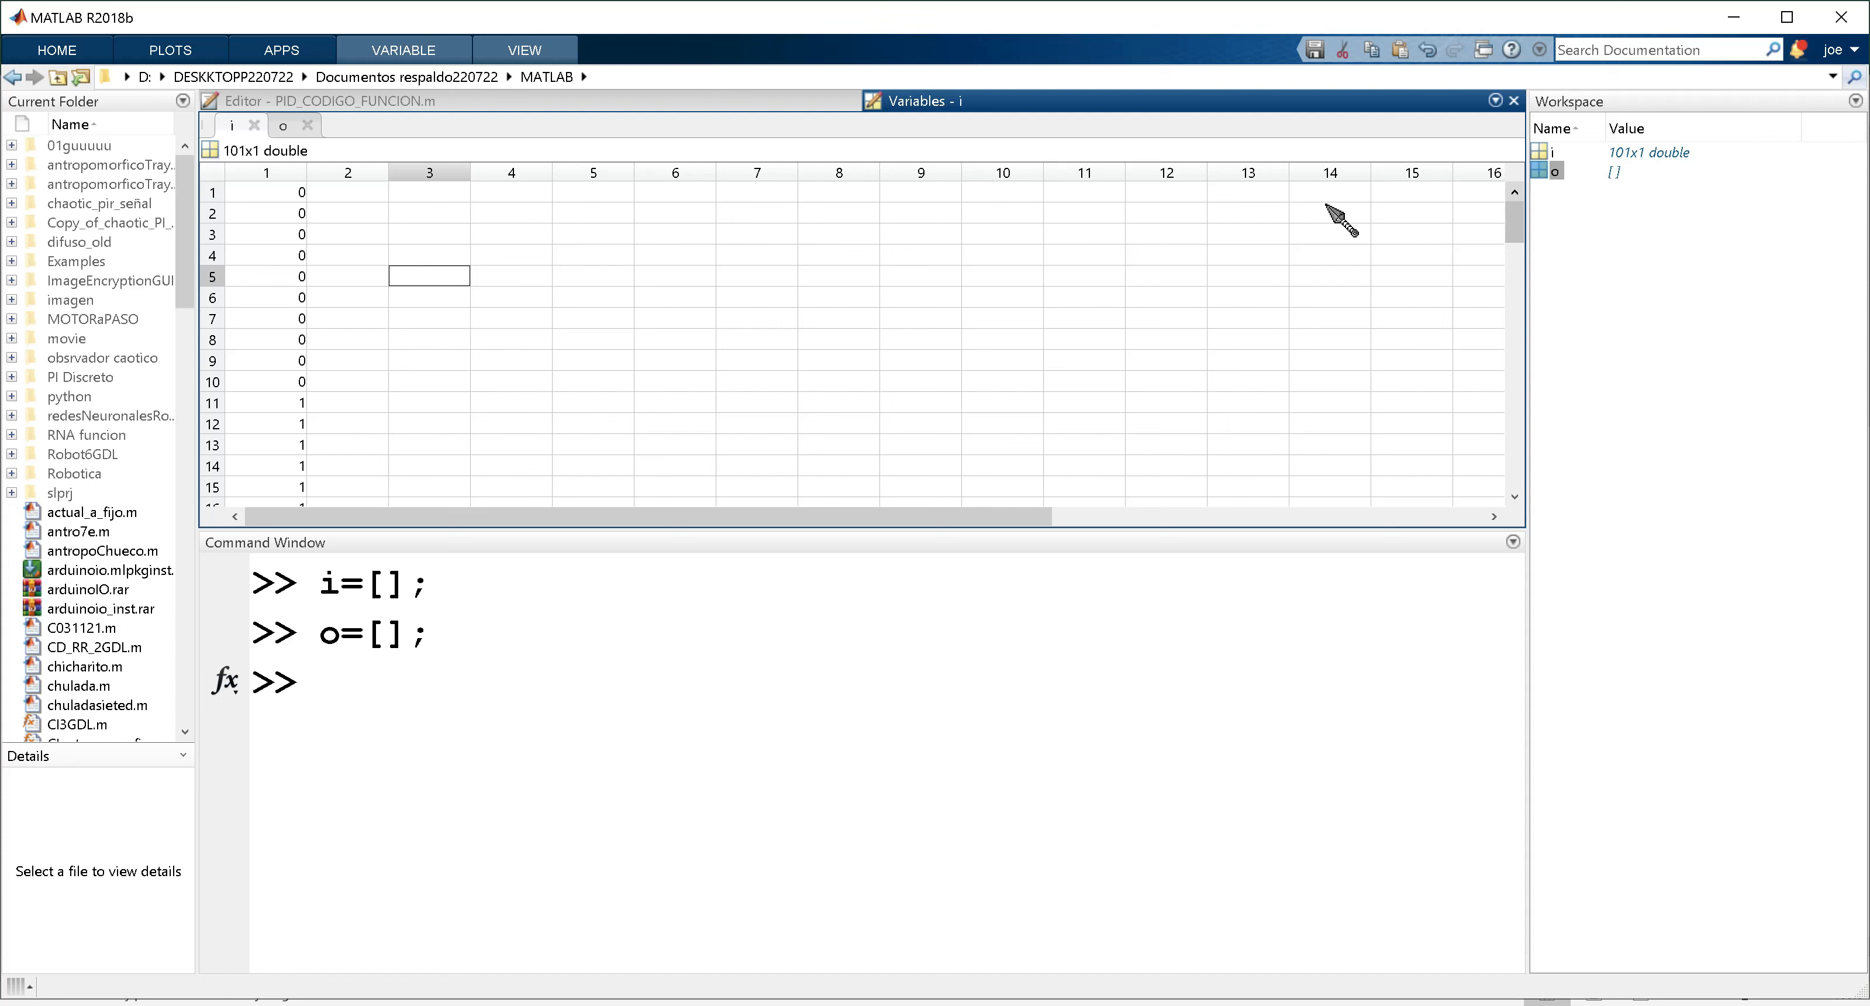
Copy the whole of column B from the planta ejemplo.xlsx workbook in Excel and paste it into MATLAB variable o.
left_click(279, 129)
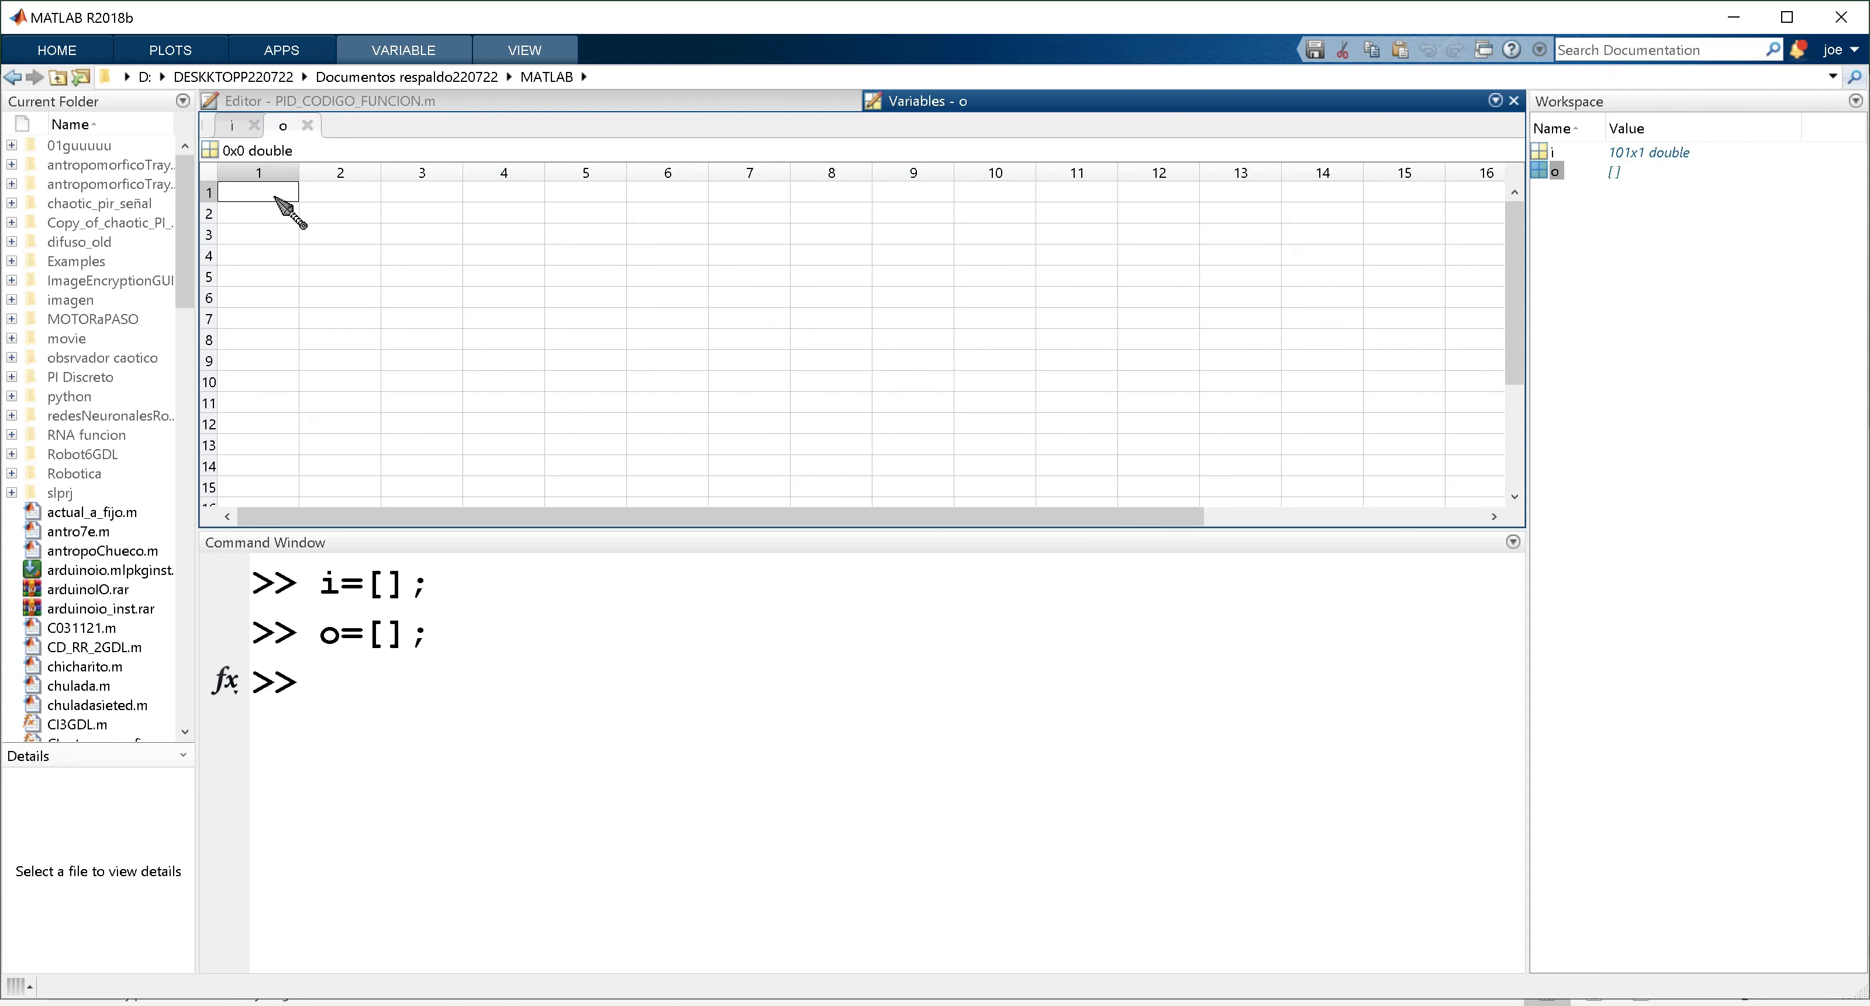
key("alt+Tab")
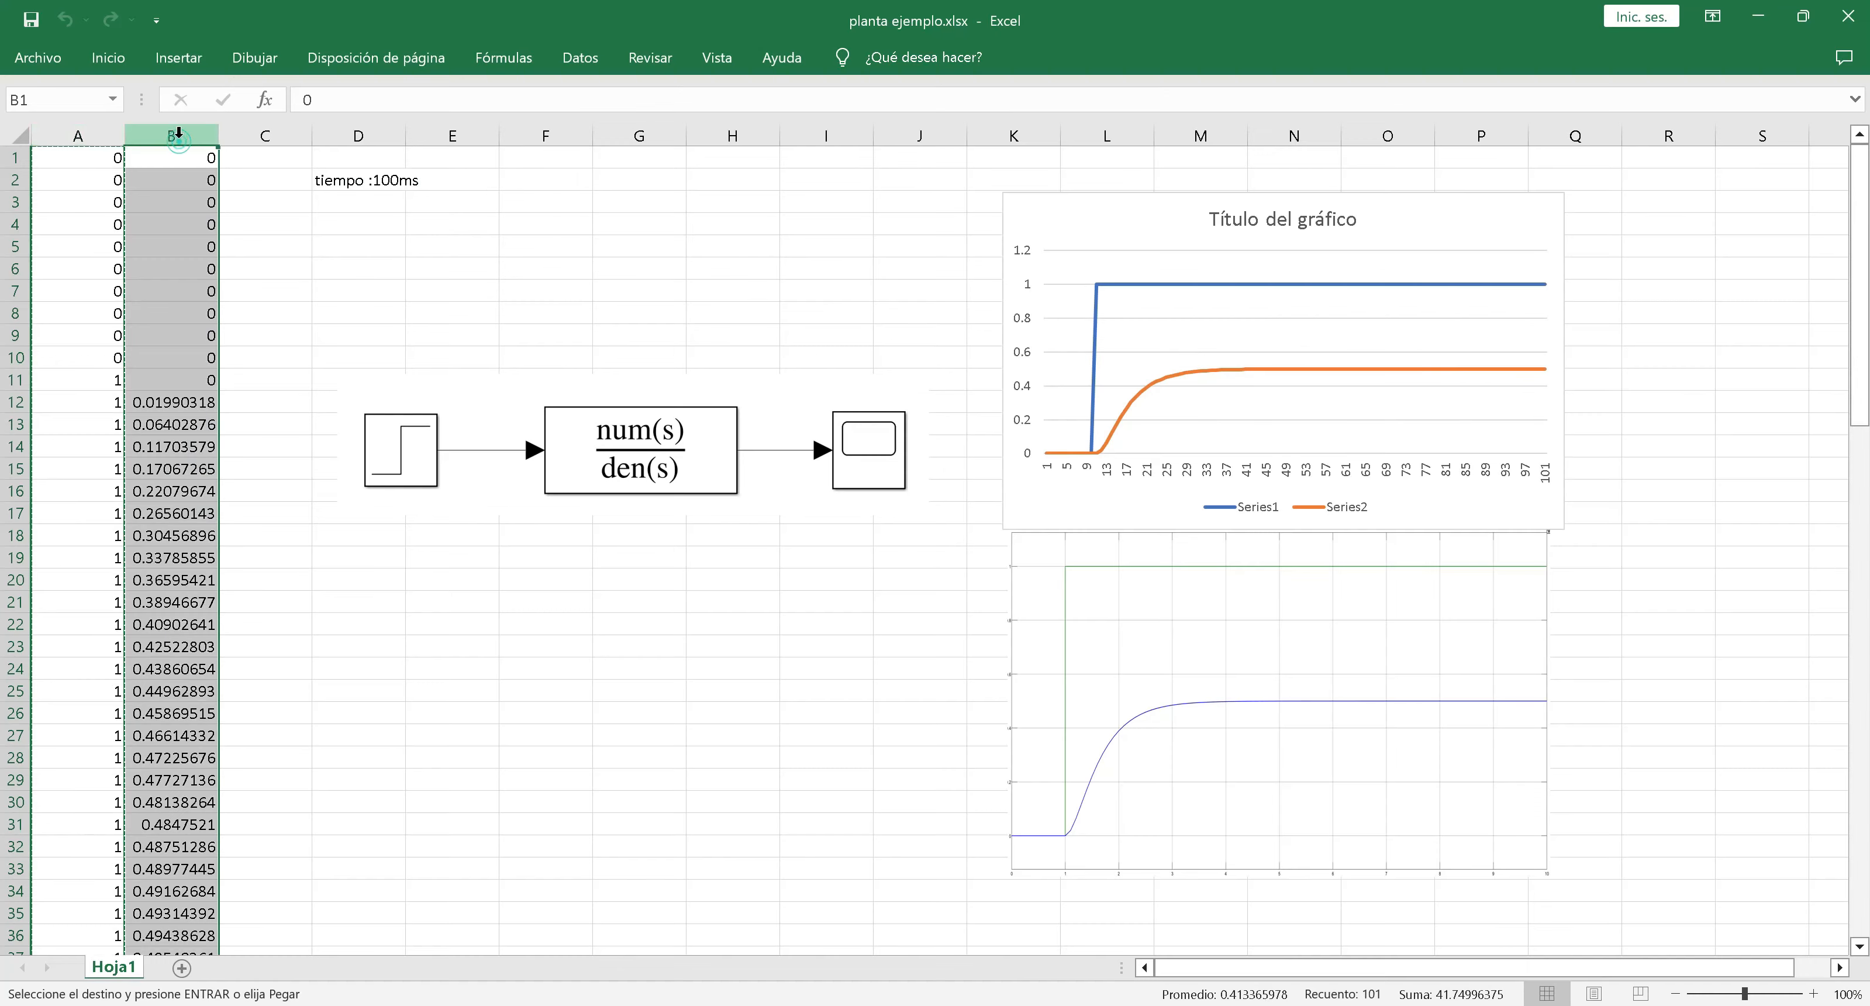
key("ctrl+c")
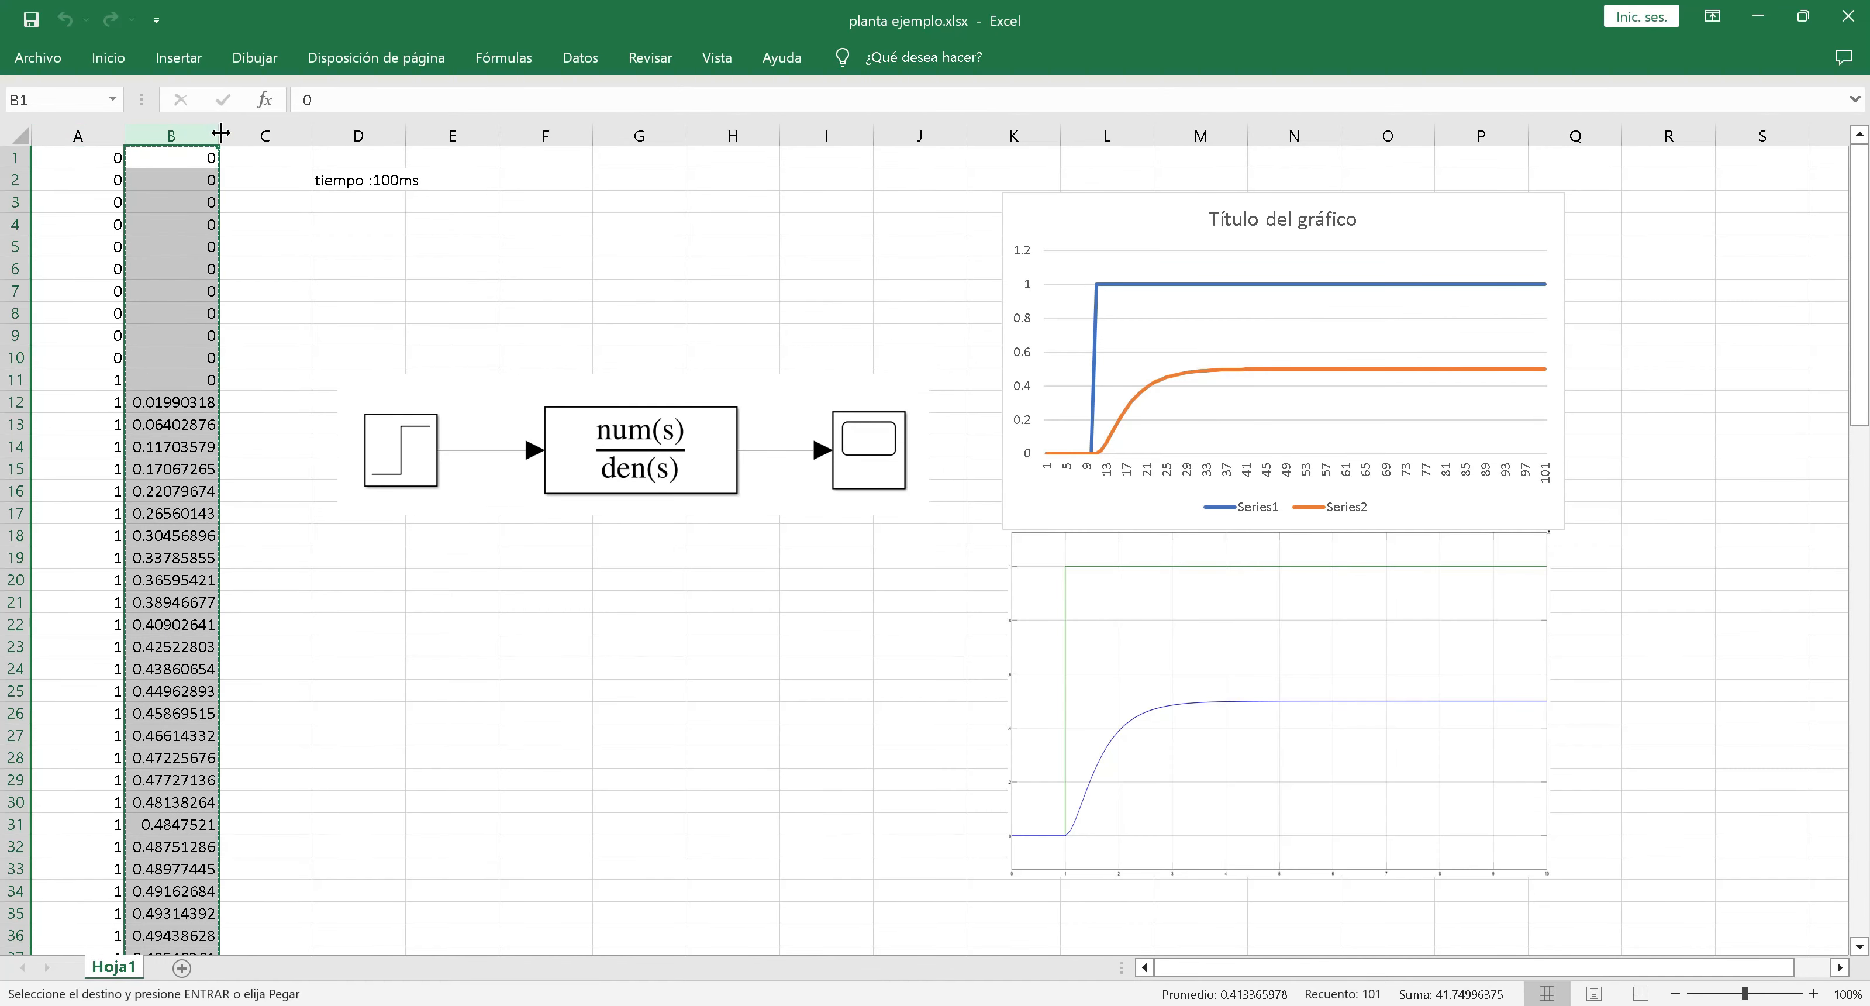
key("alt+Tab")
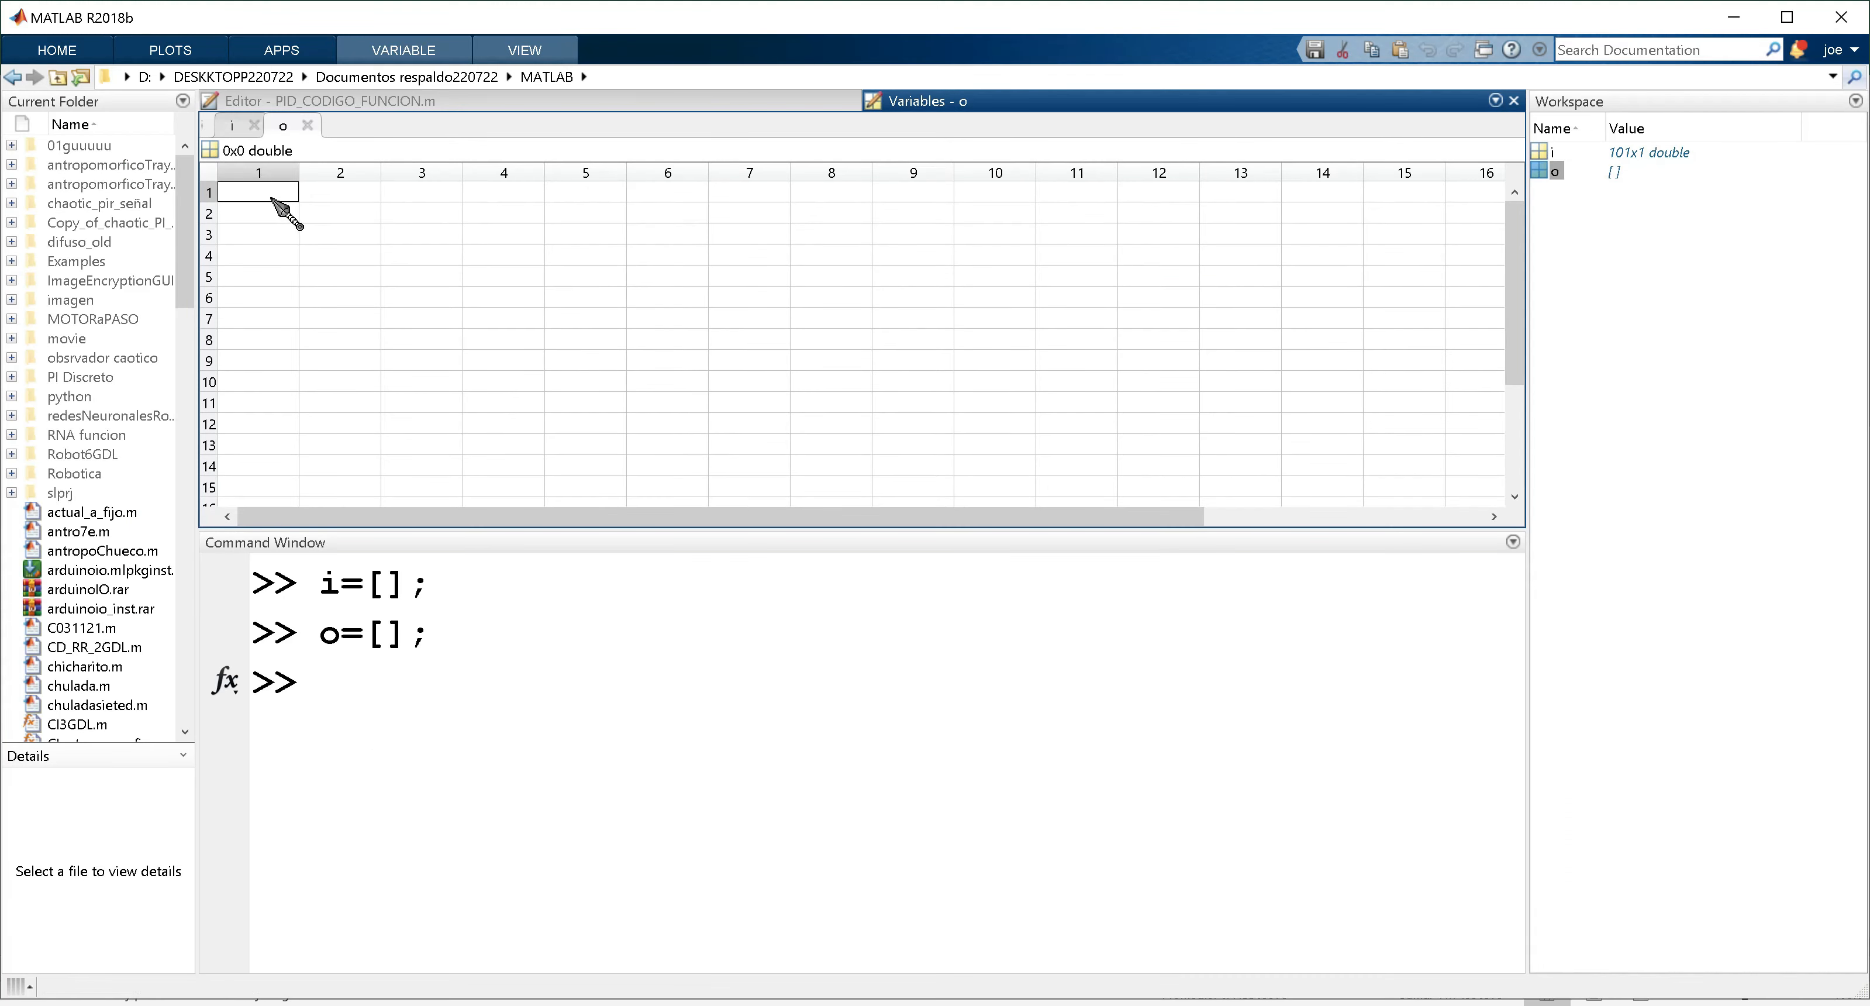
key("ctrl+v")
left_click(429, 318)
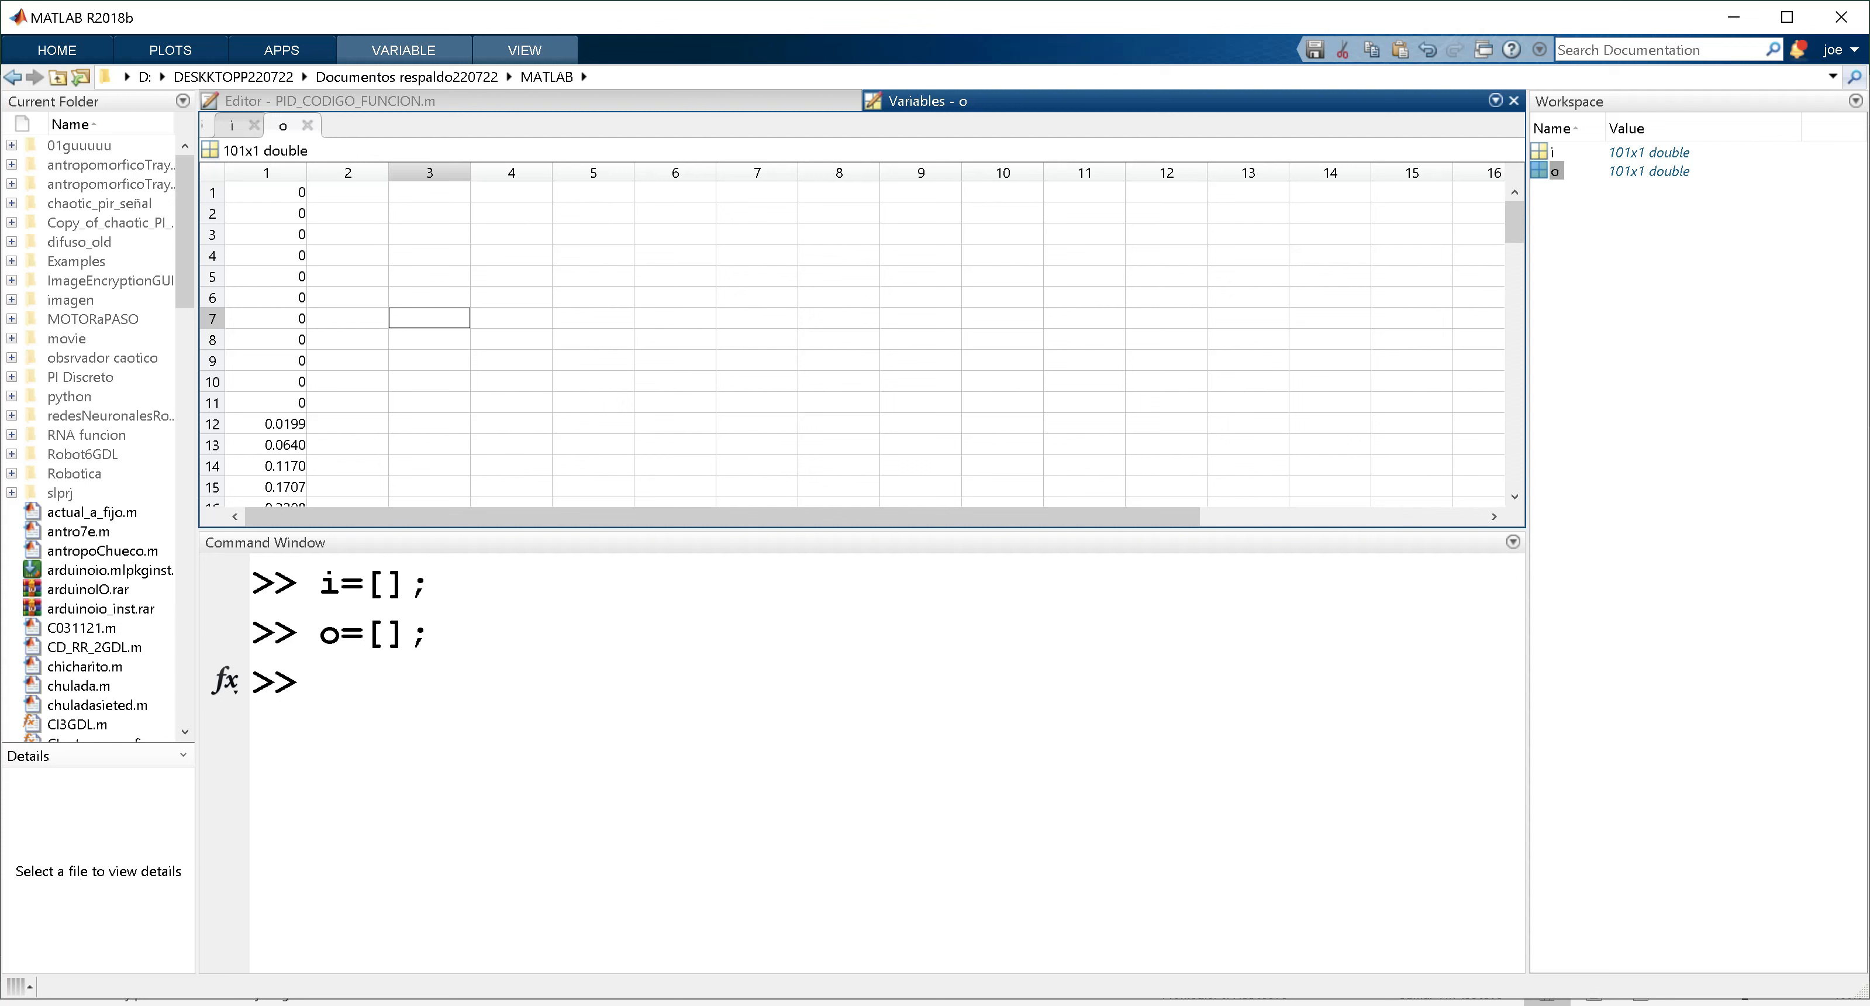
Launch the System Identification app from MATLAB and maximize its window.
left_click(319, 680)
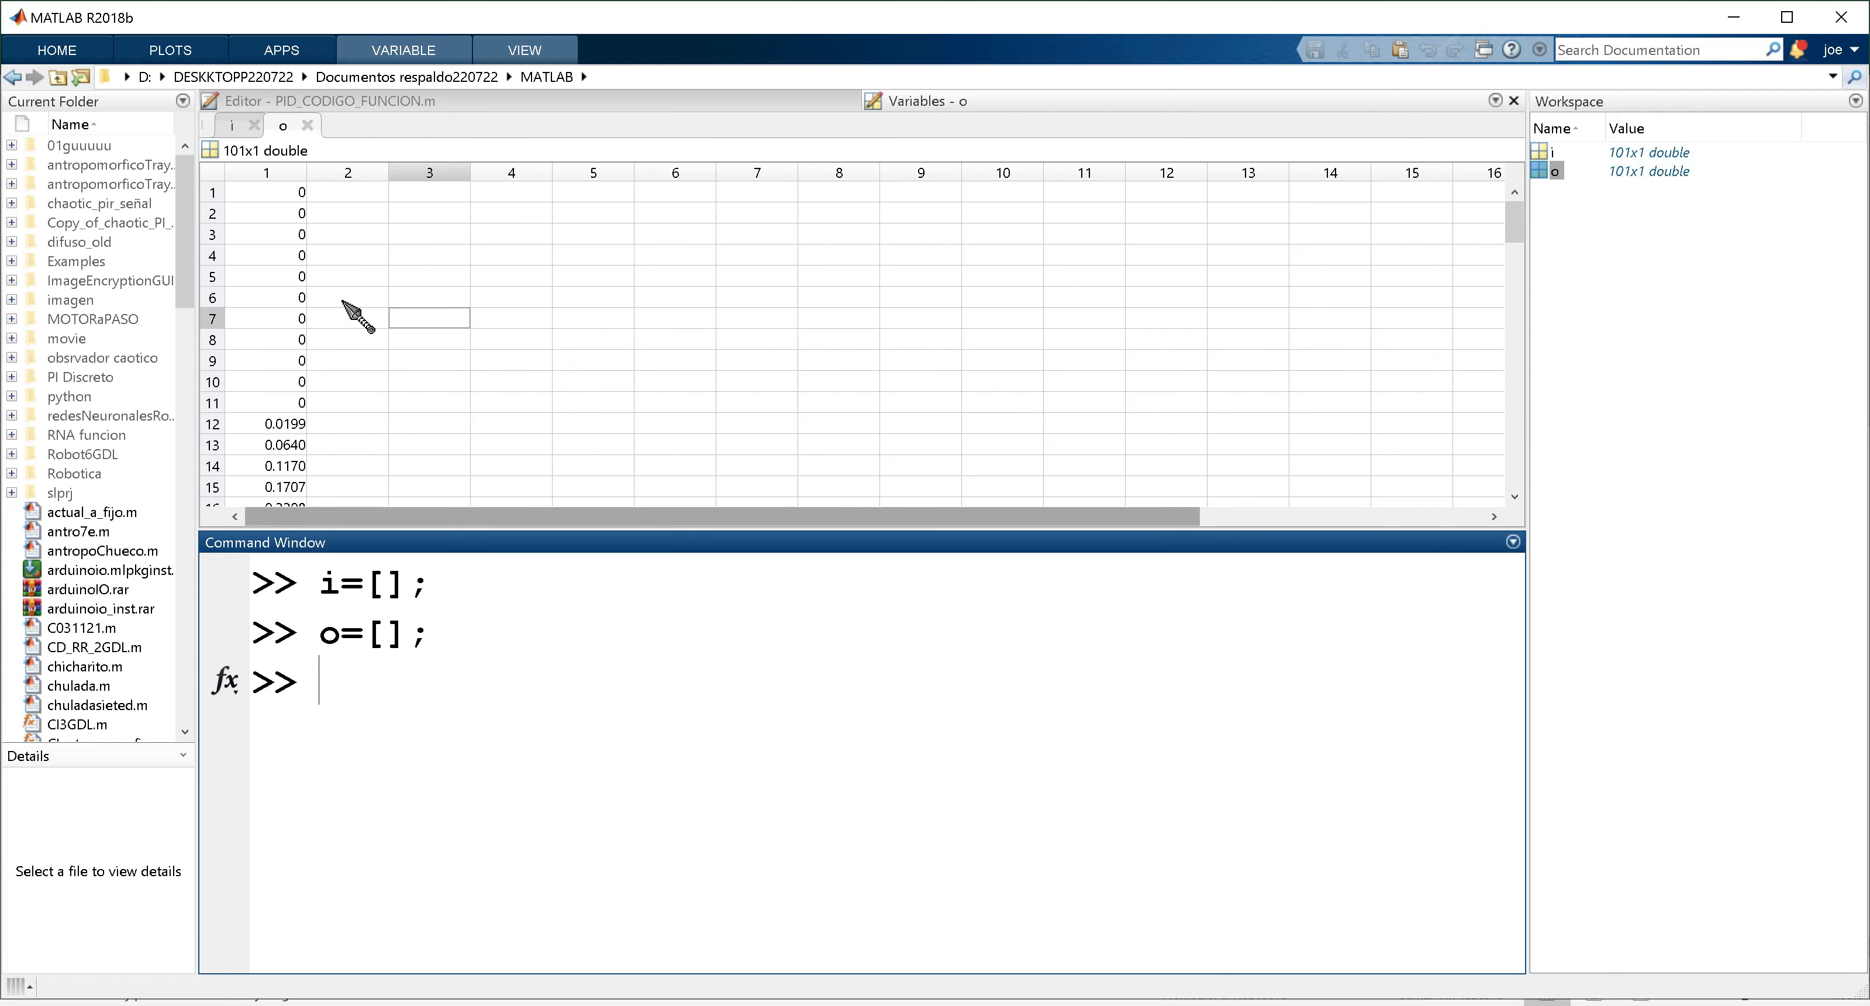
left_click(283, 52)
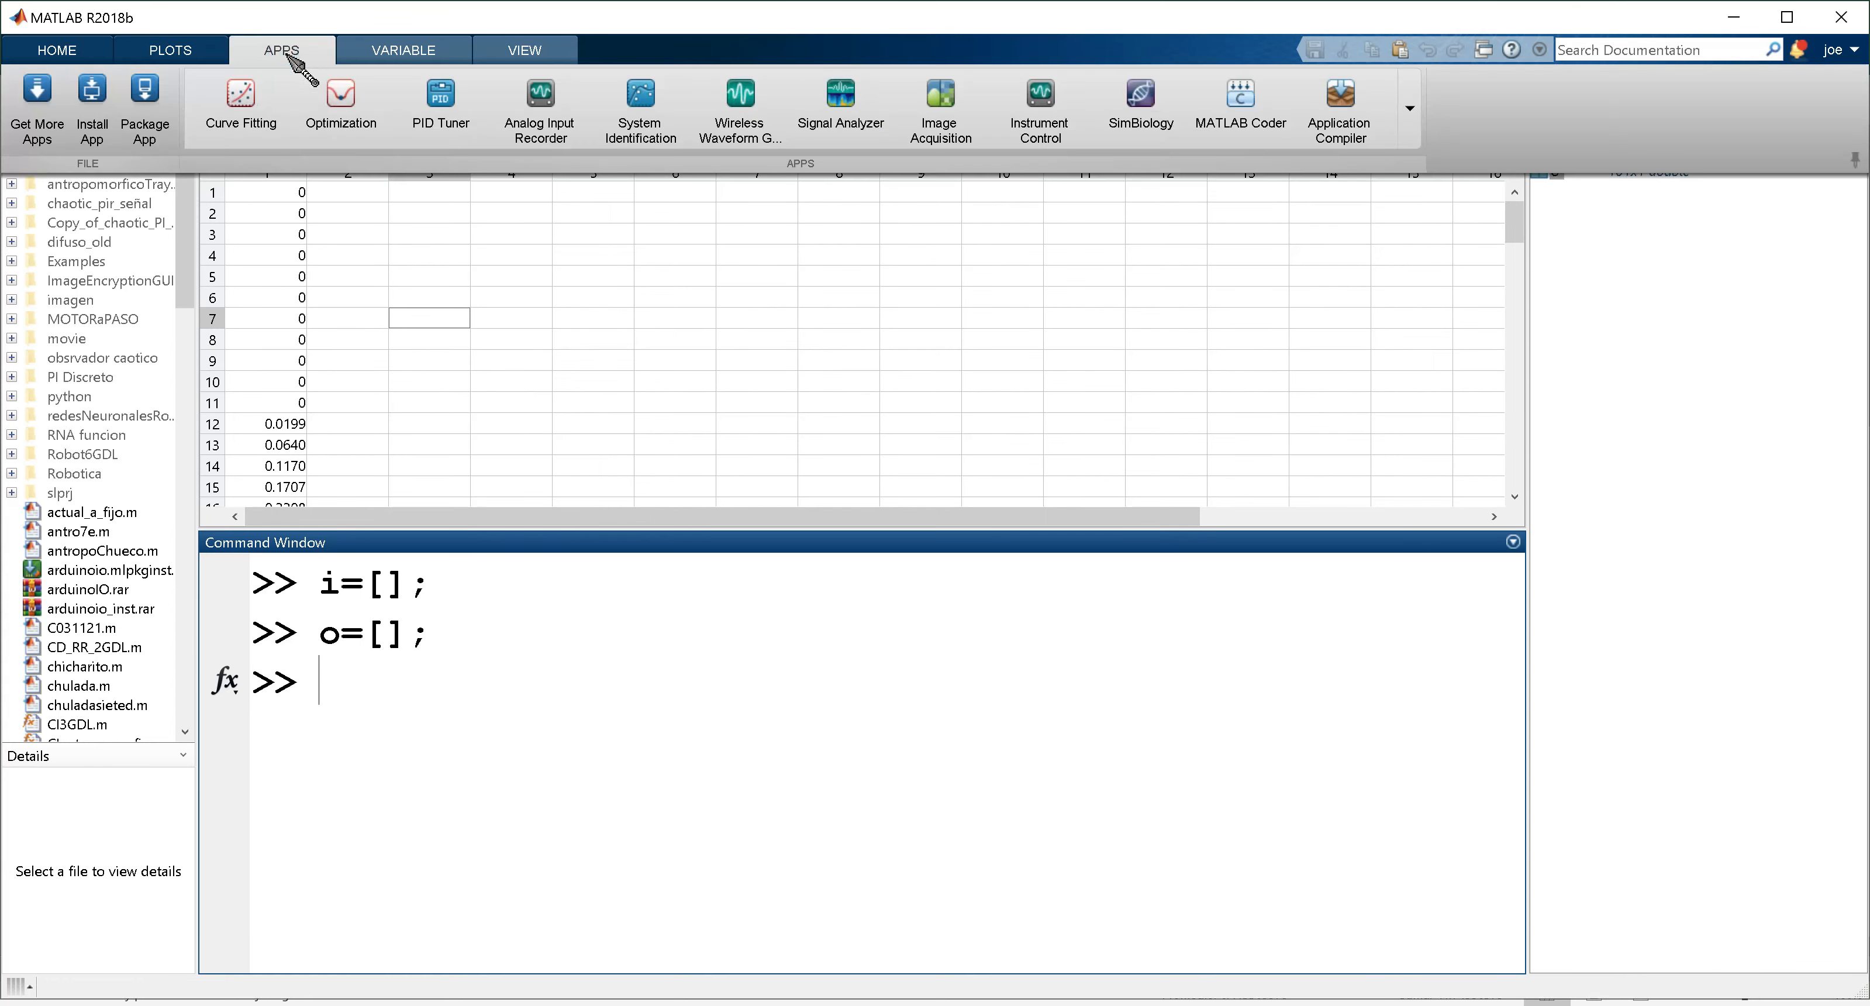
left_click(674, 145)
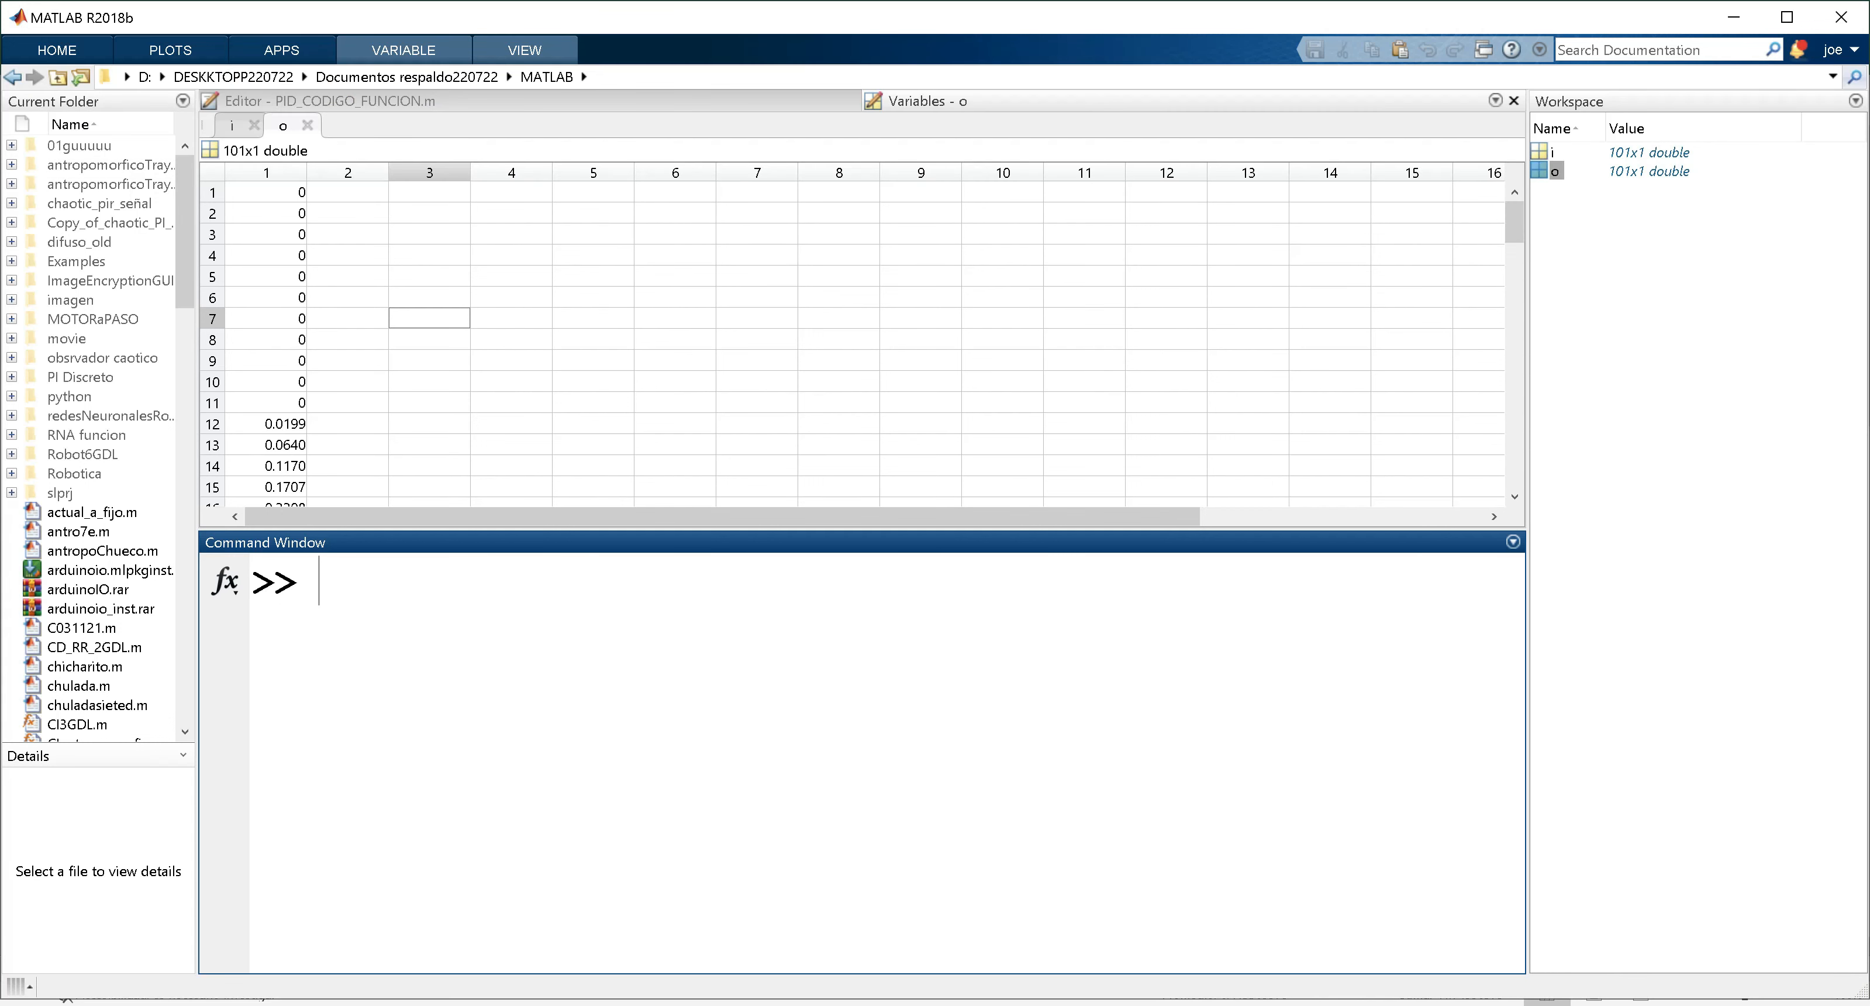
type("systemIdentification")
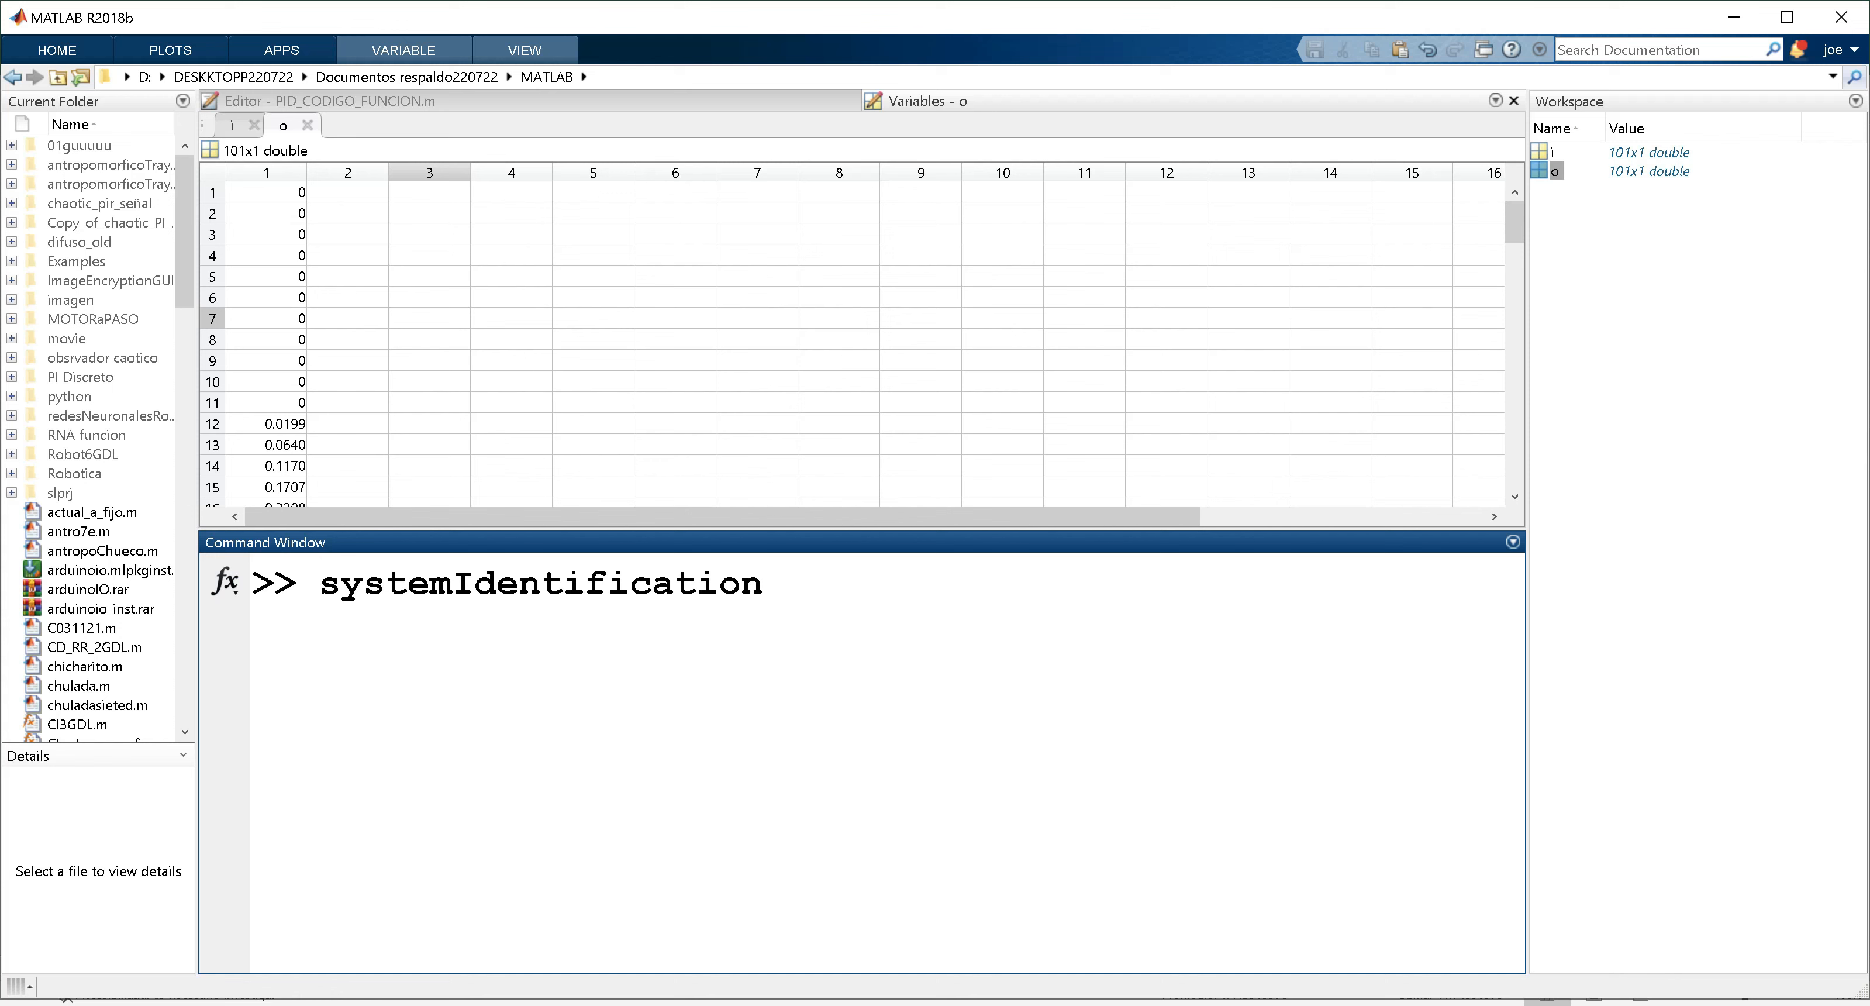
left_click(299, 56)
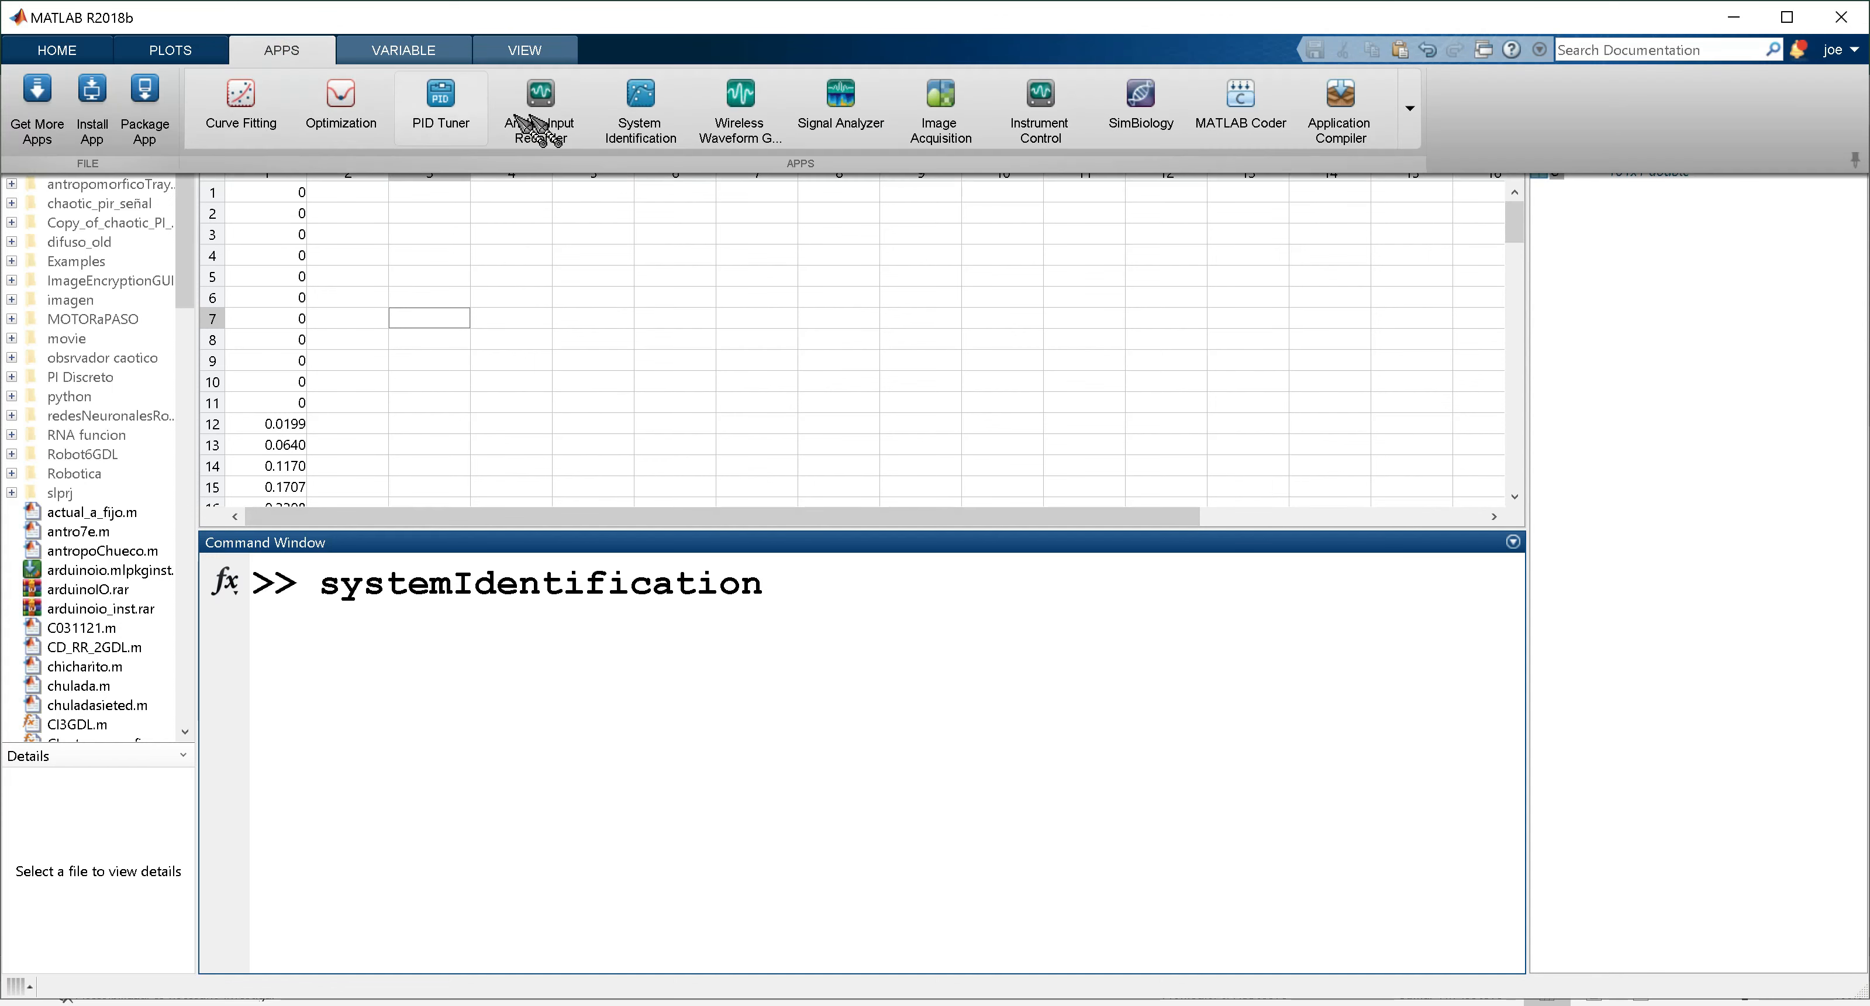
left_click(650, 117)
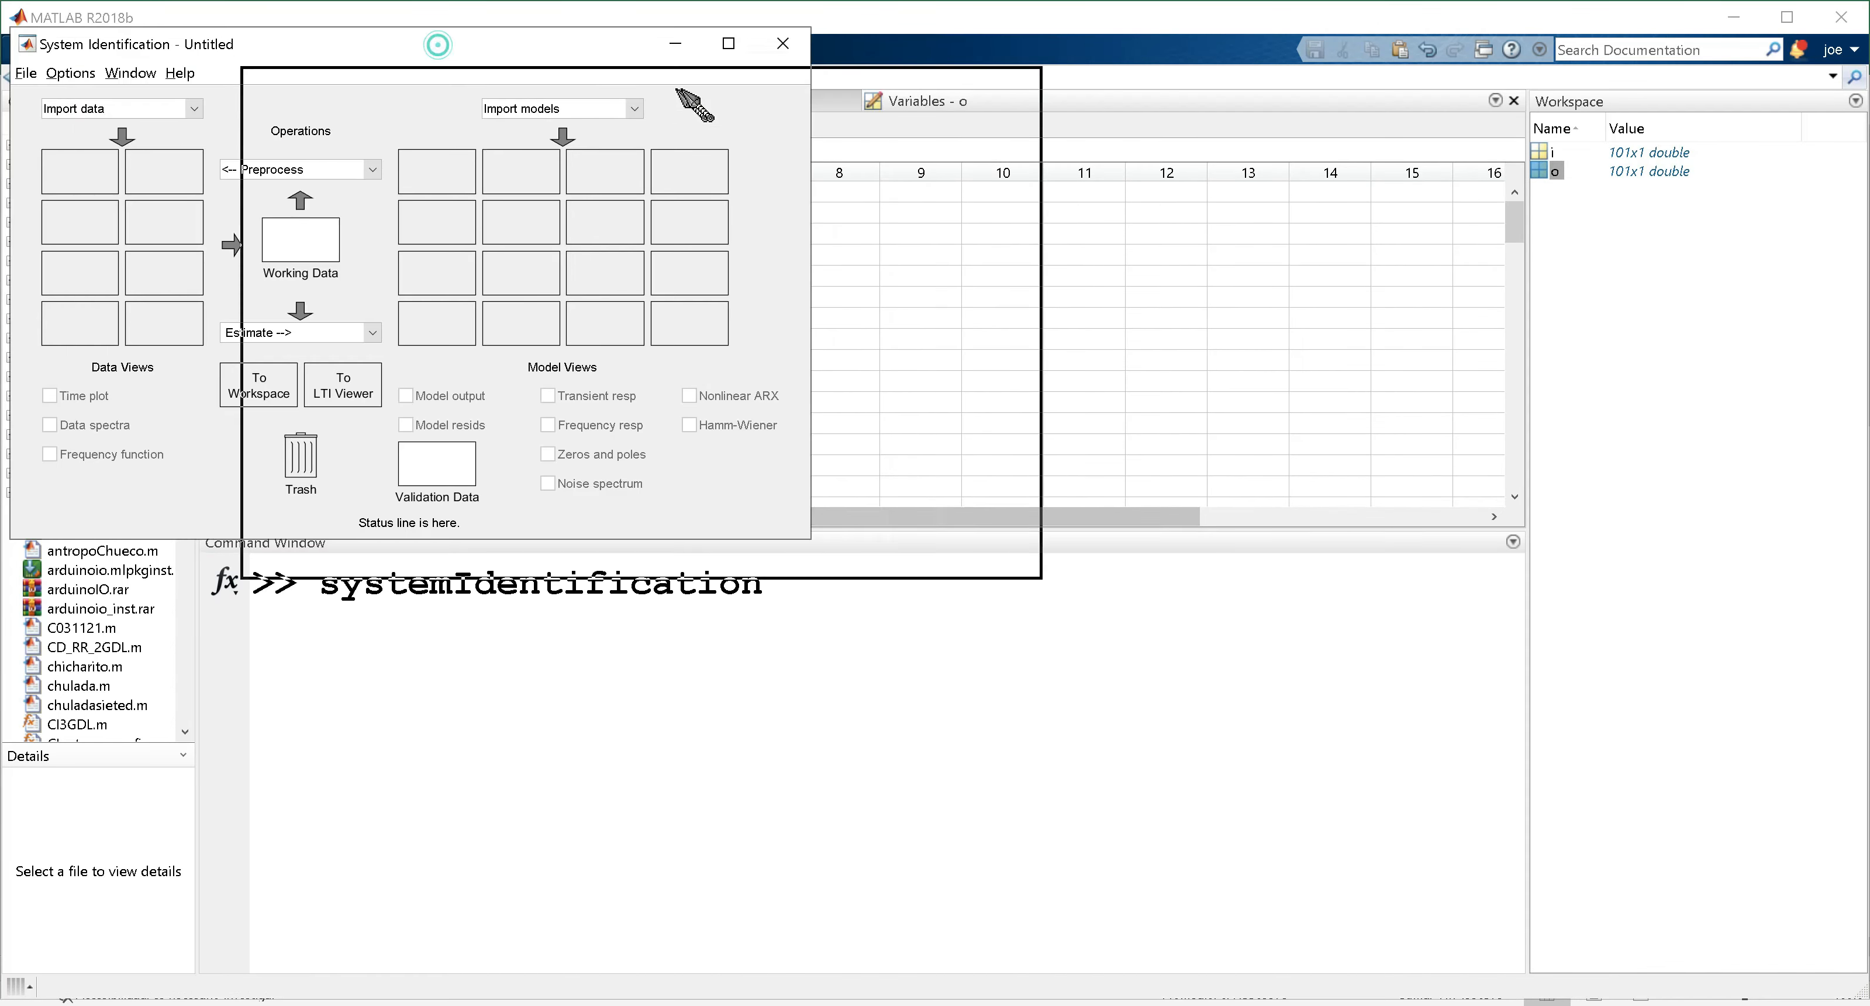
left_click(997, 88)
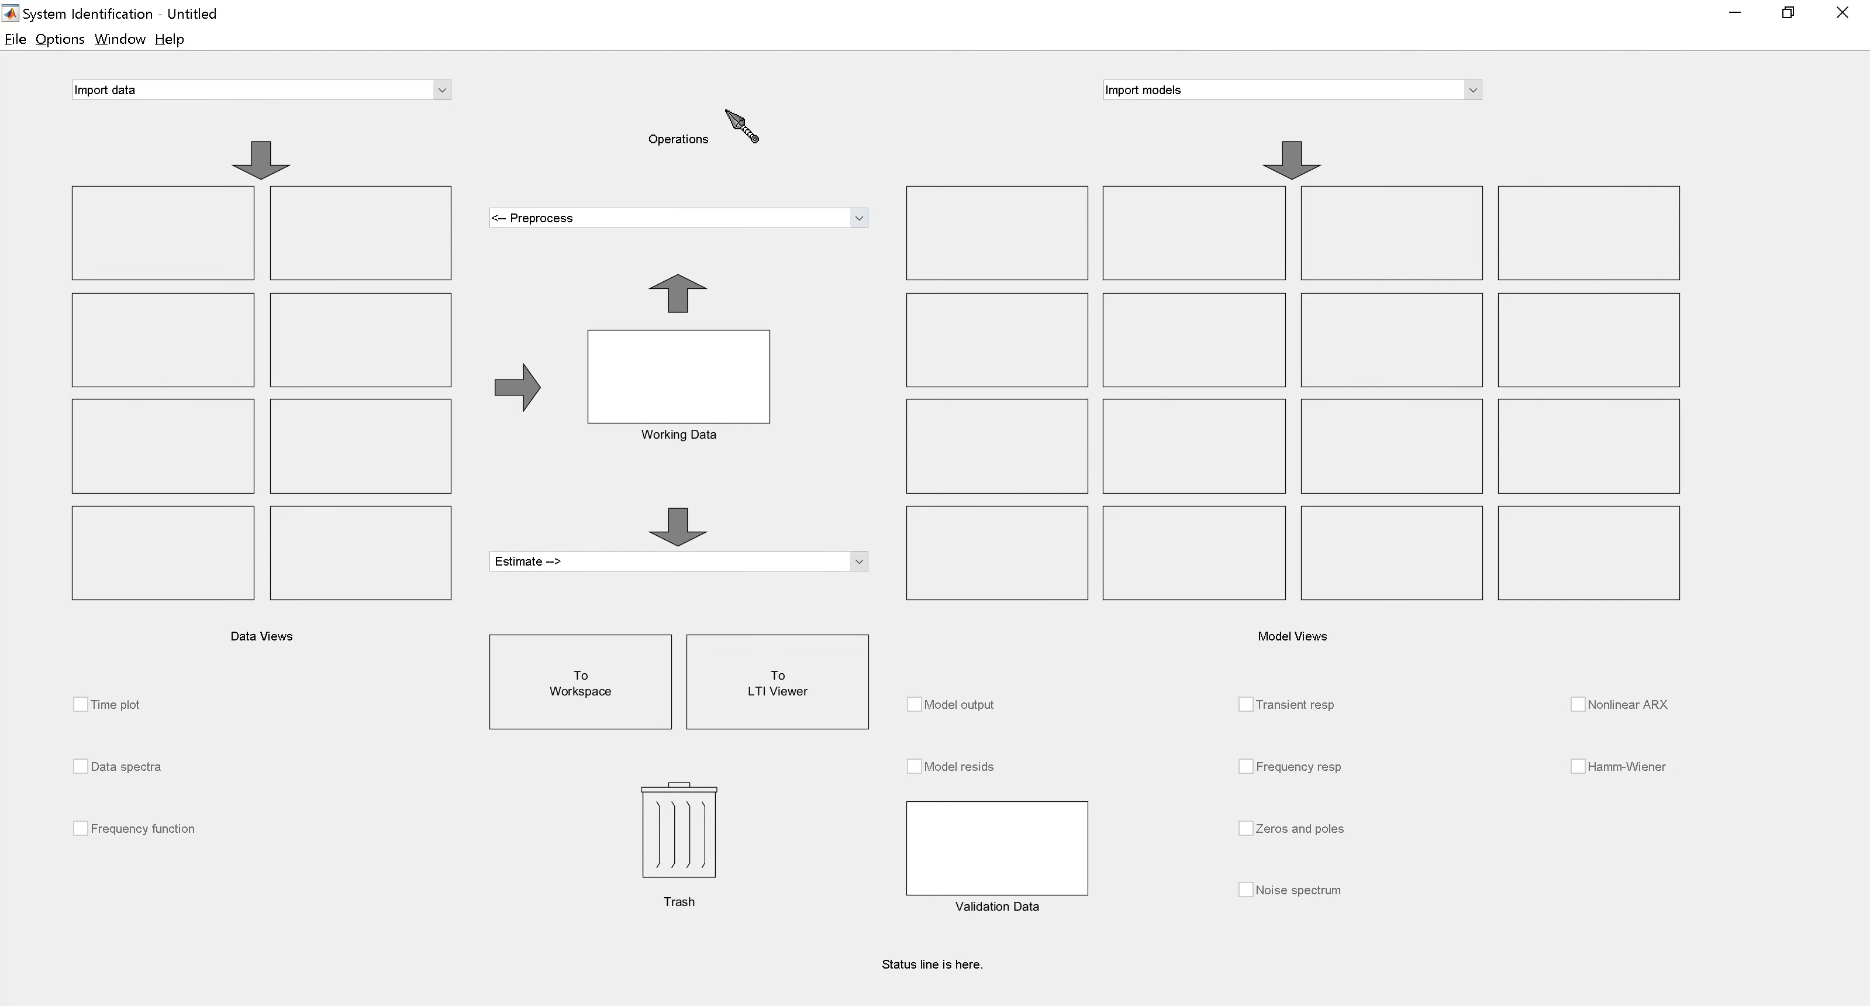
Start a time-domain data import with workspace variable i as input and o as output.
left_click(439, 91)
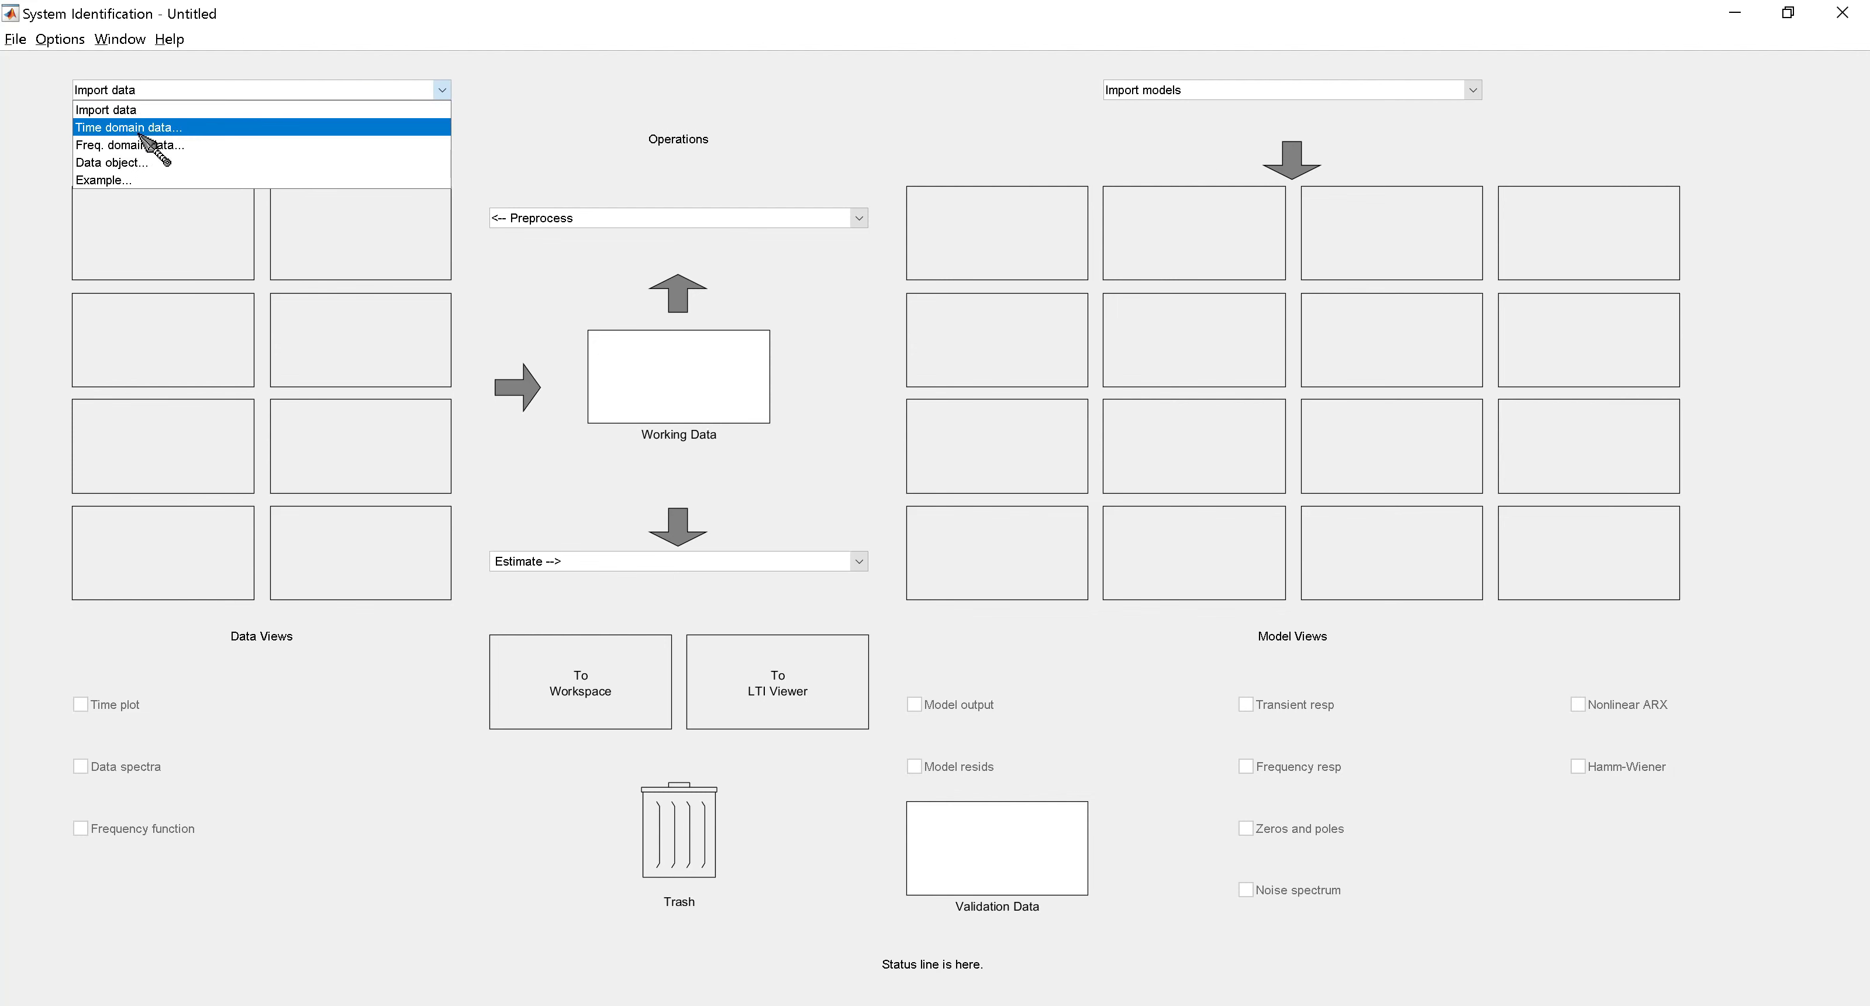
left_click(174, 131)
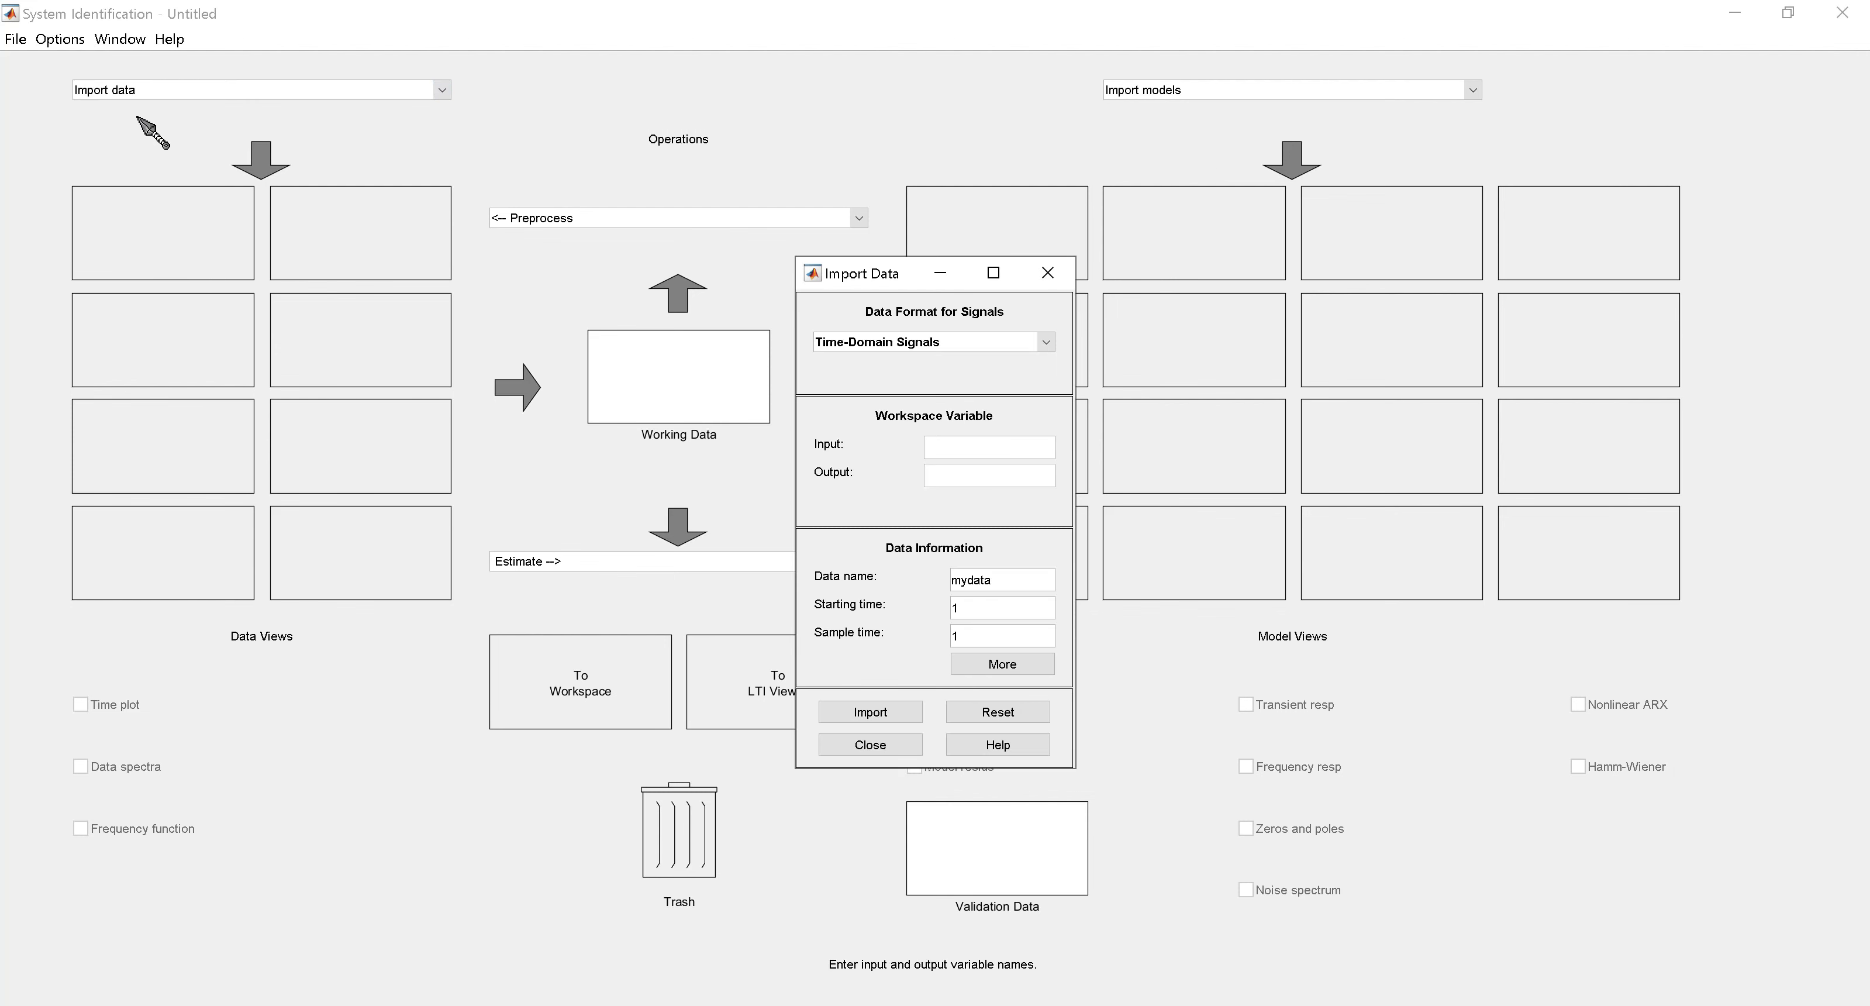
left_click_drag(872, 274, 512, 98)
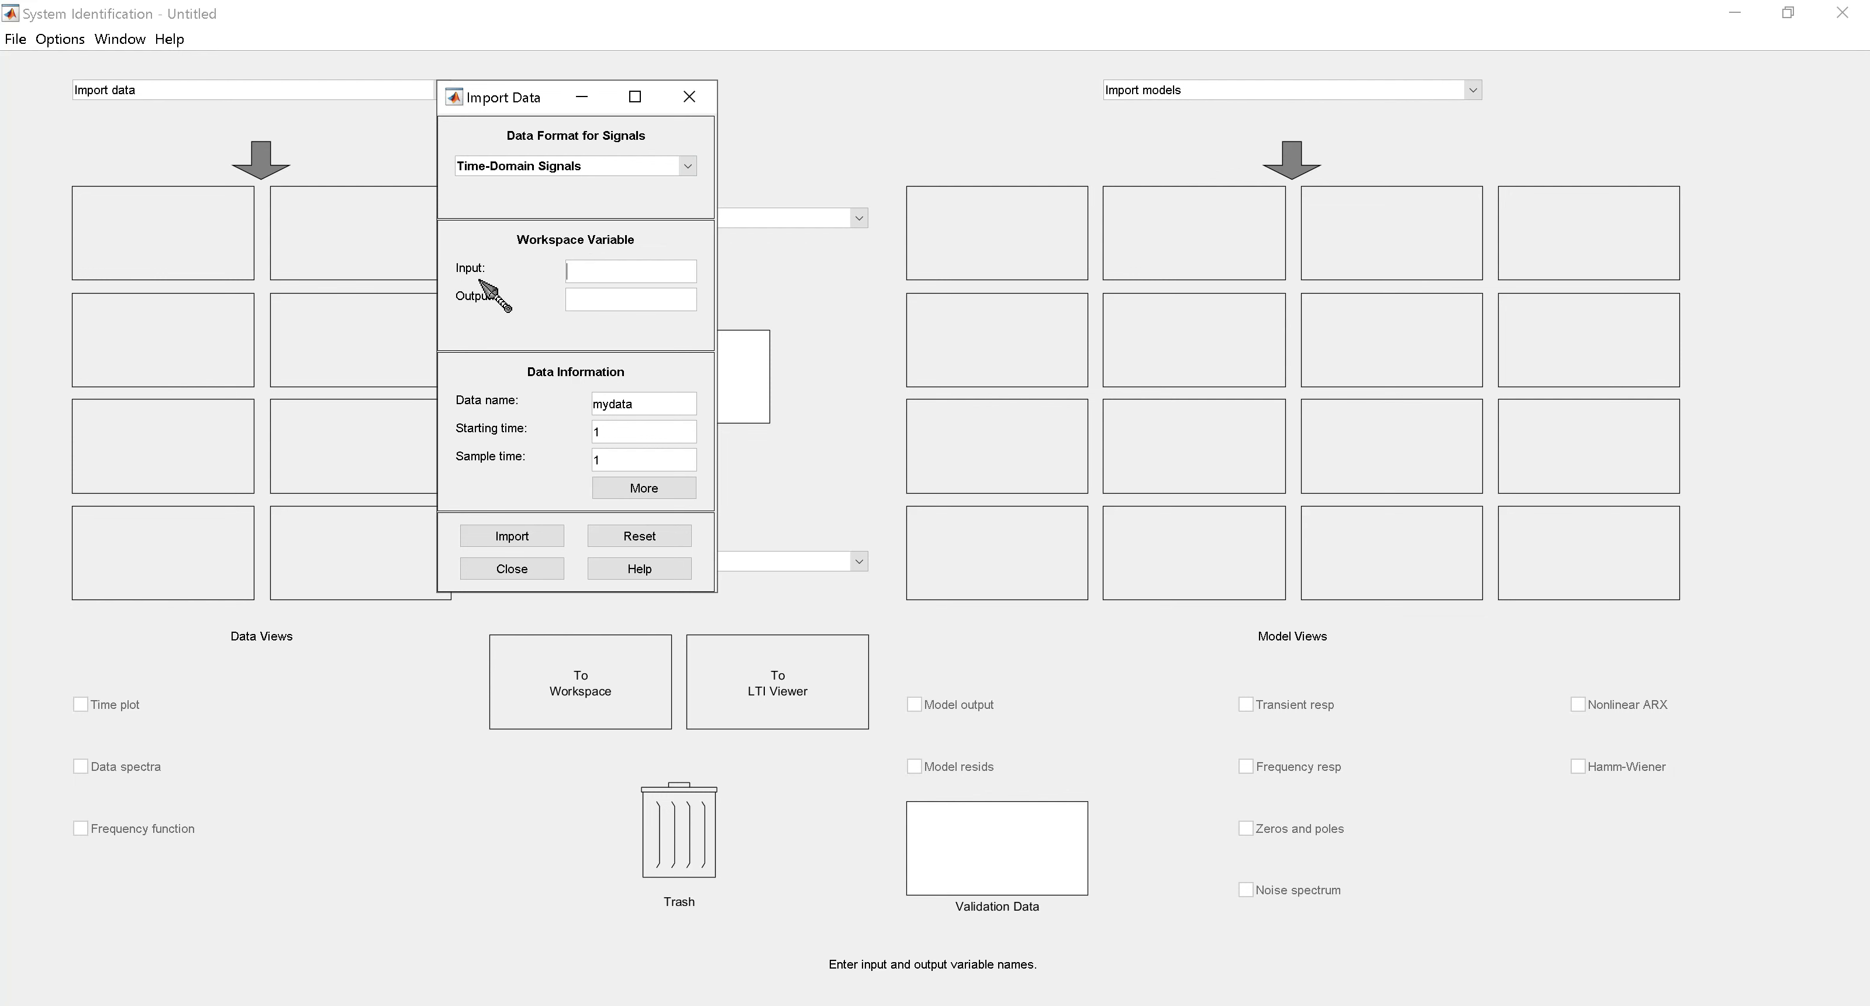
left_click(582, 271)
left_click(586, 296)
Import the data set as mydata with starting time 0 and sample time 0.1, and close the import dialog.
double_click(652, 404)
left_click(649, 404)
left_click(628, 436)
left_click(612, 429)
double_click(628, 457)
left_click(523, 543)
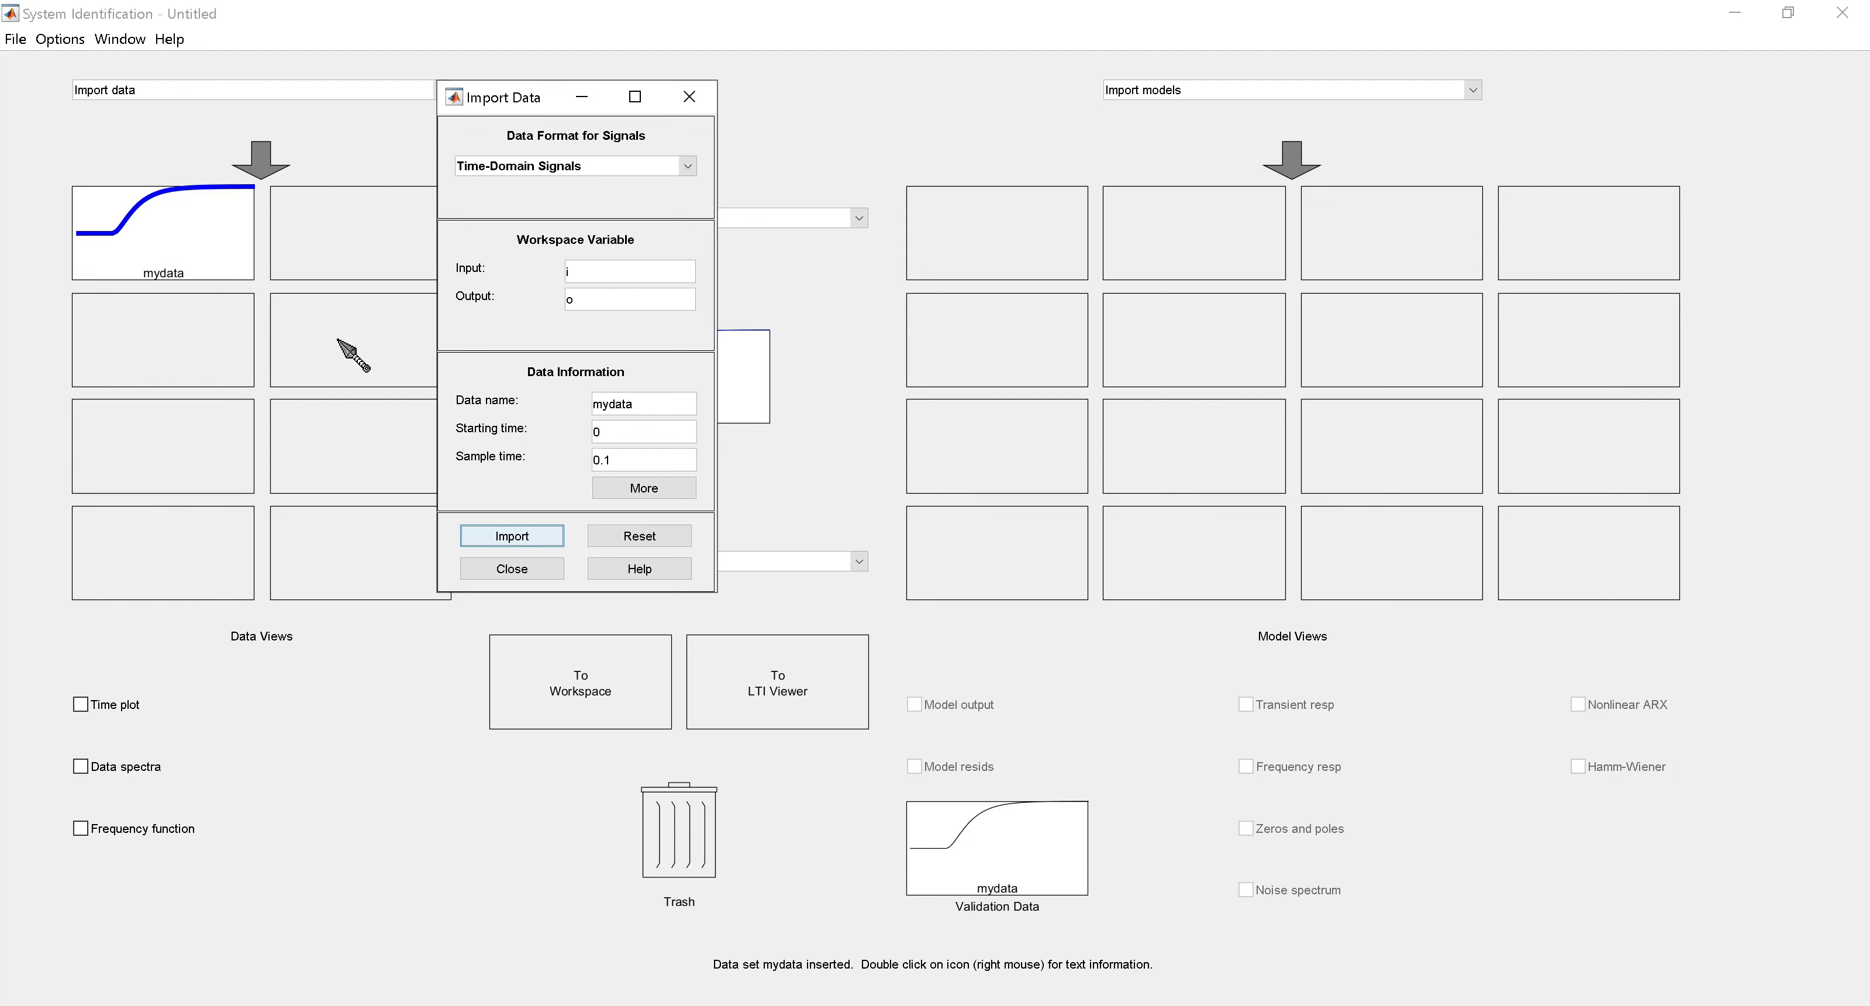
left_click(511, 569)
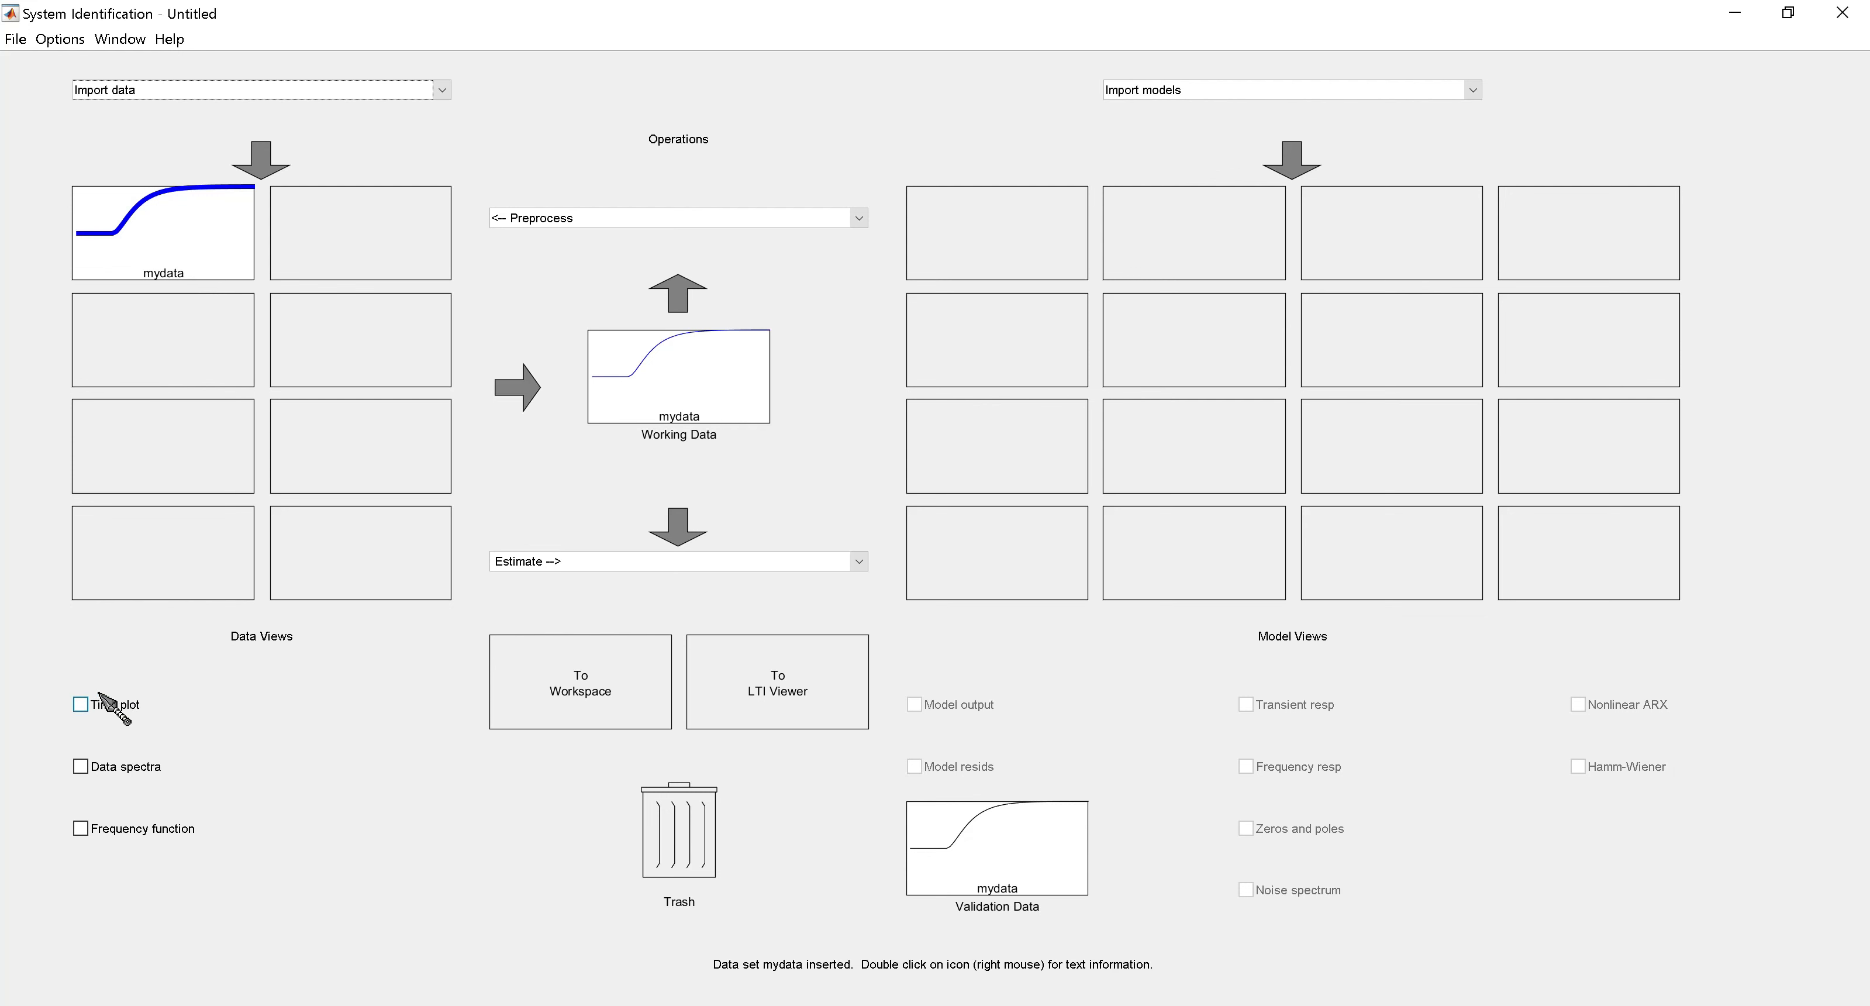
Show the time plot of mydata and compare it with the input and output charts in the Excel workbook.
left_click(82, 704)
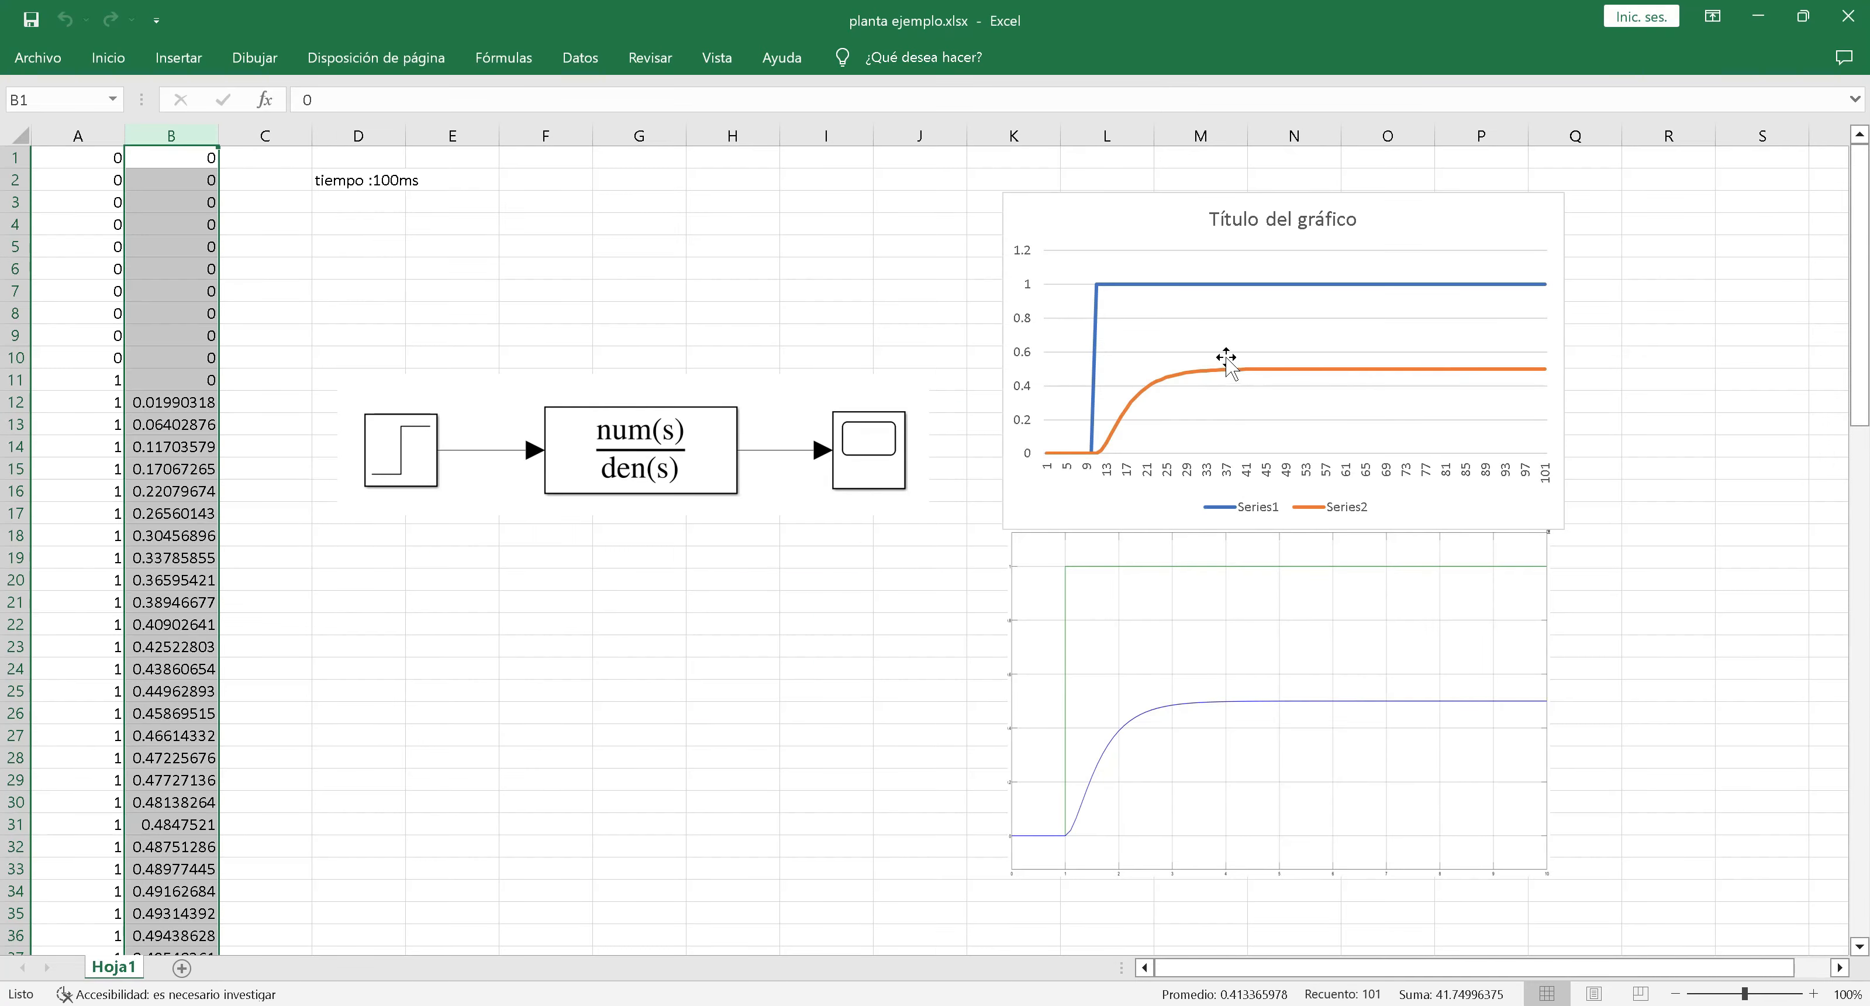
left_click(1227, 359)
left_click(1210, 555)
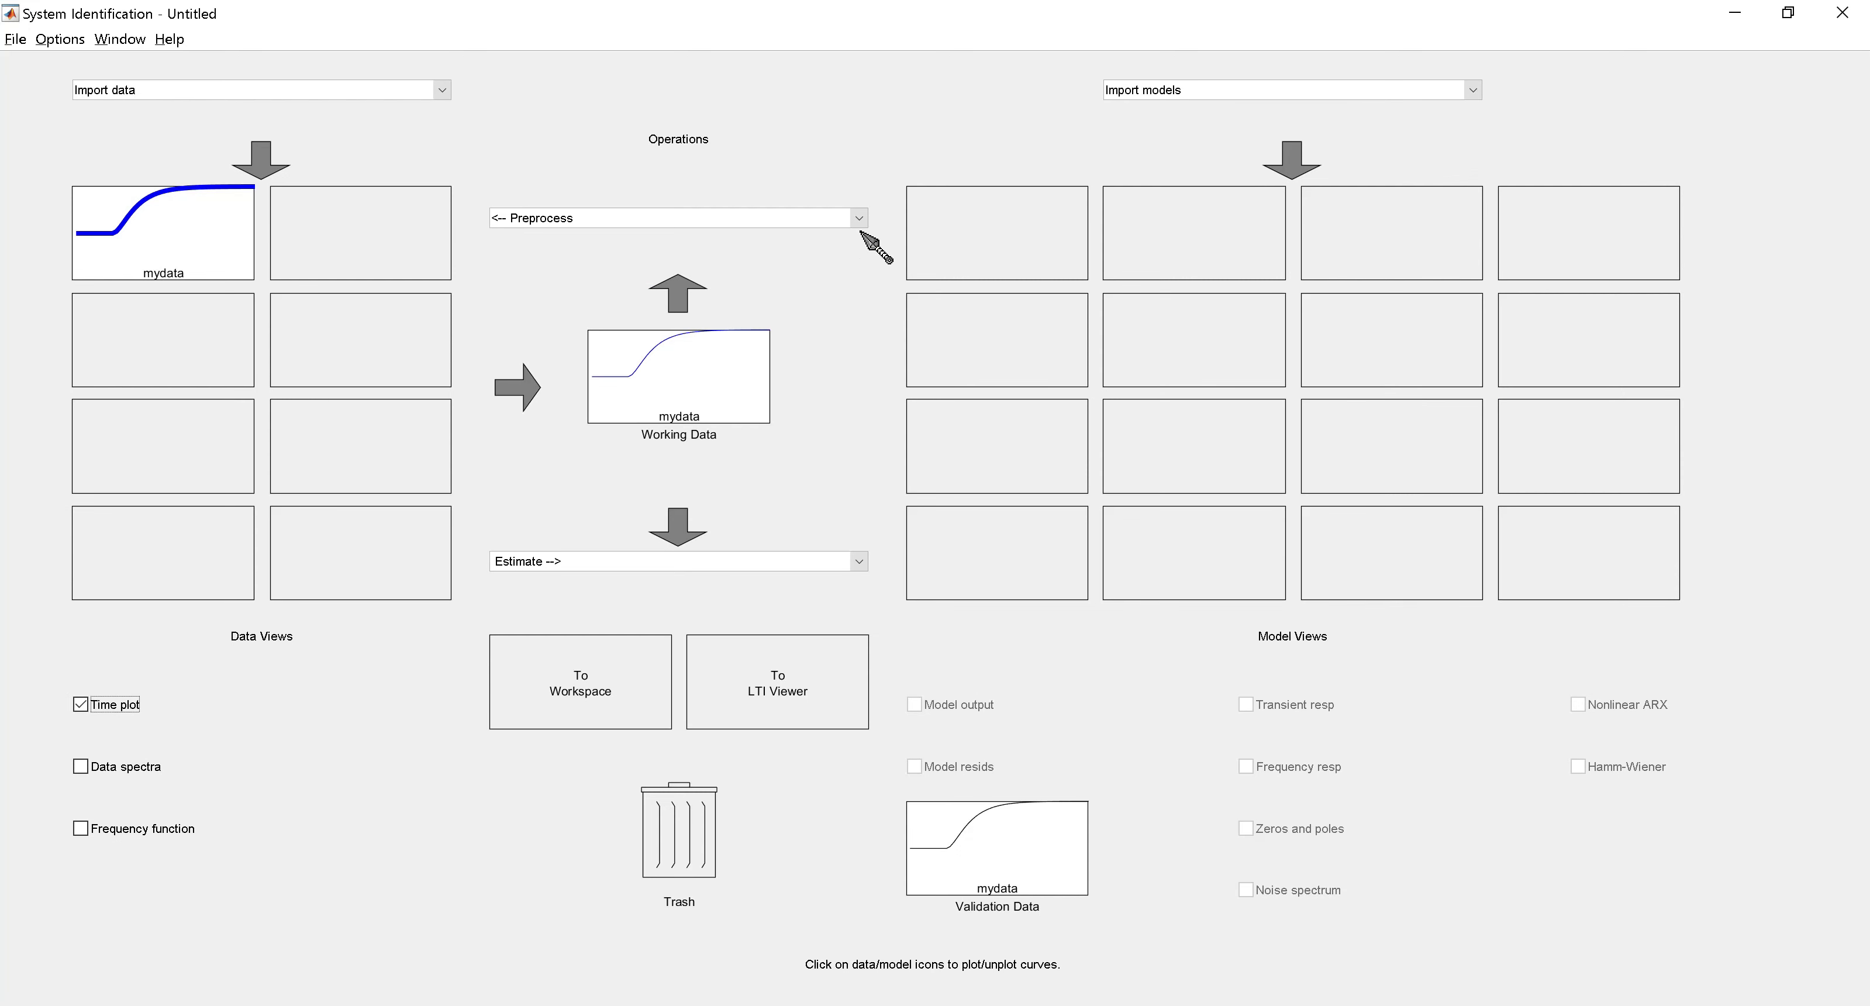
left_click(858, 217)
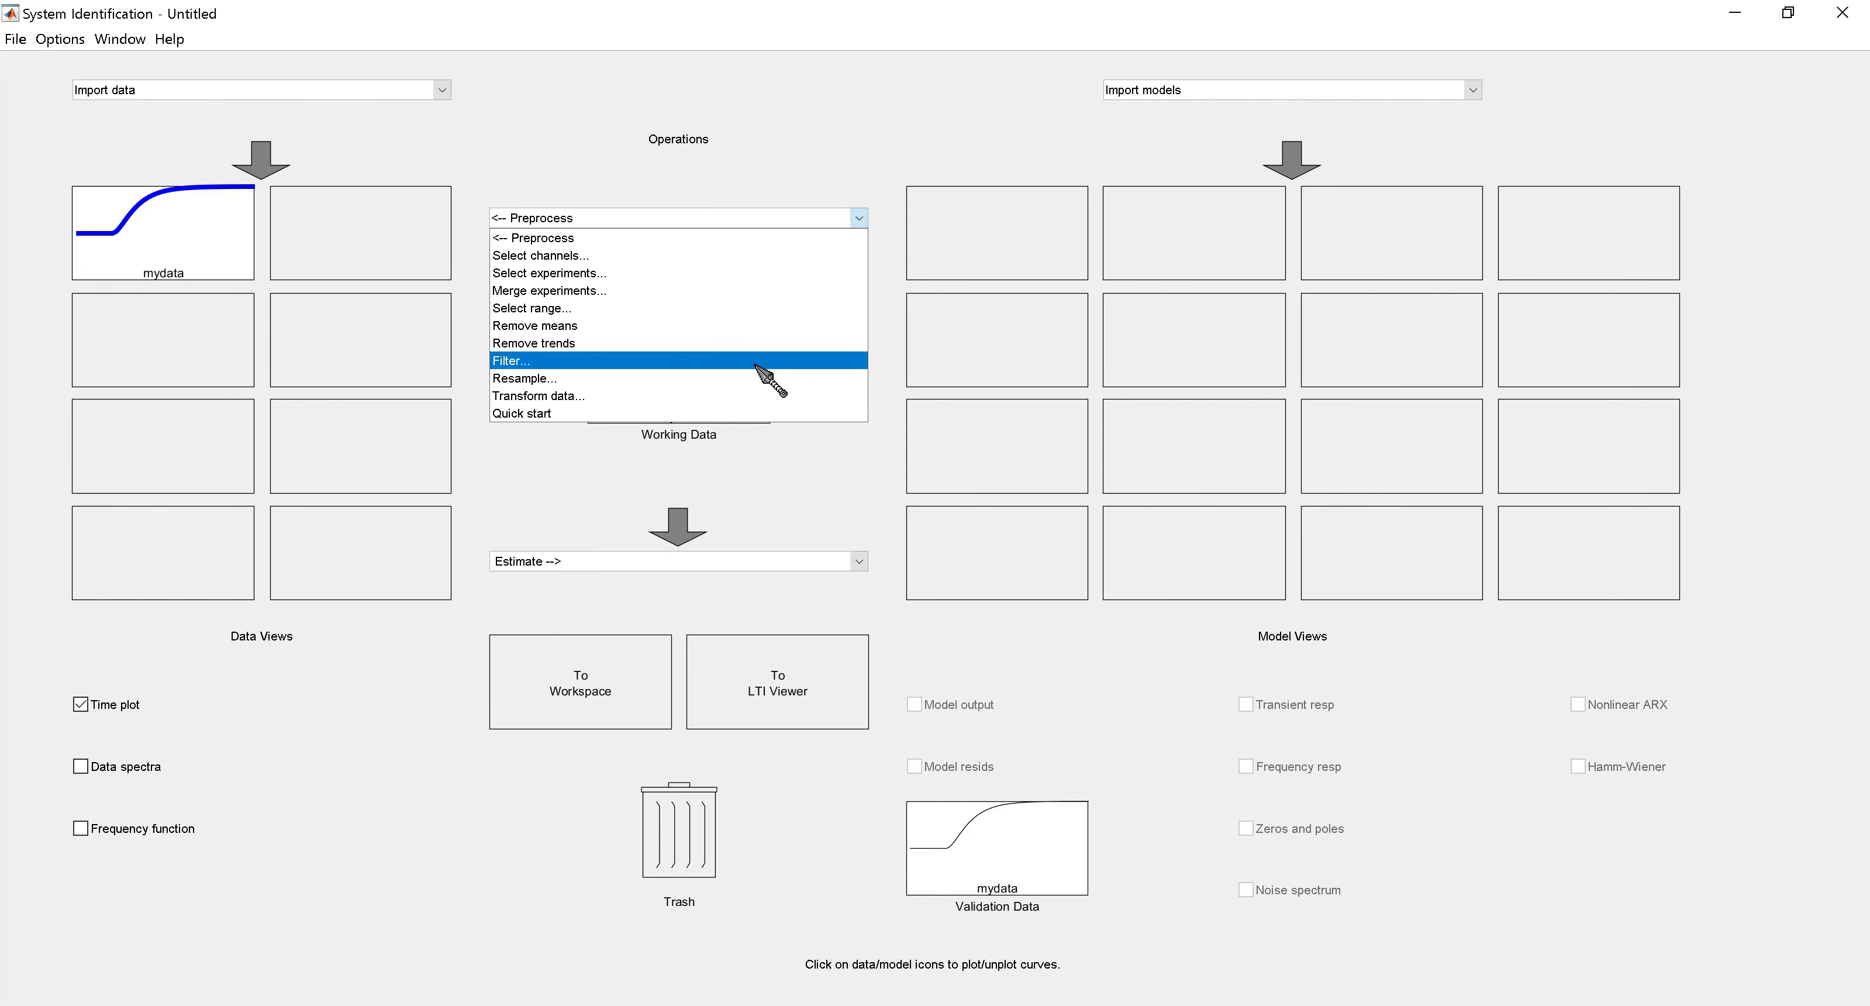
left_click(835, 479)
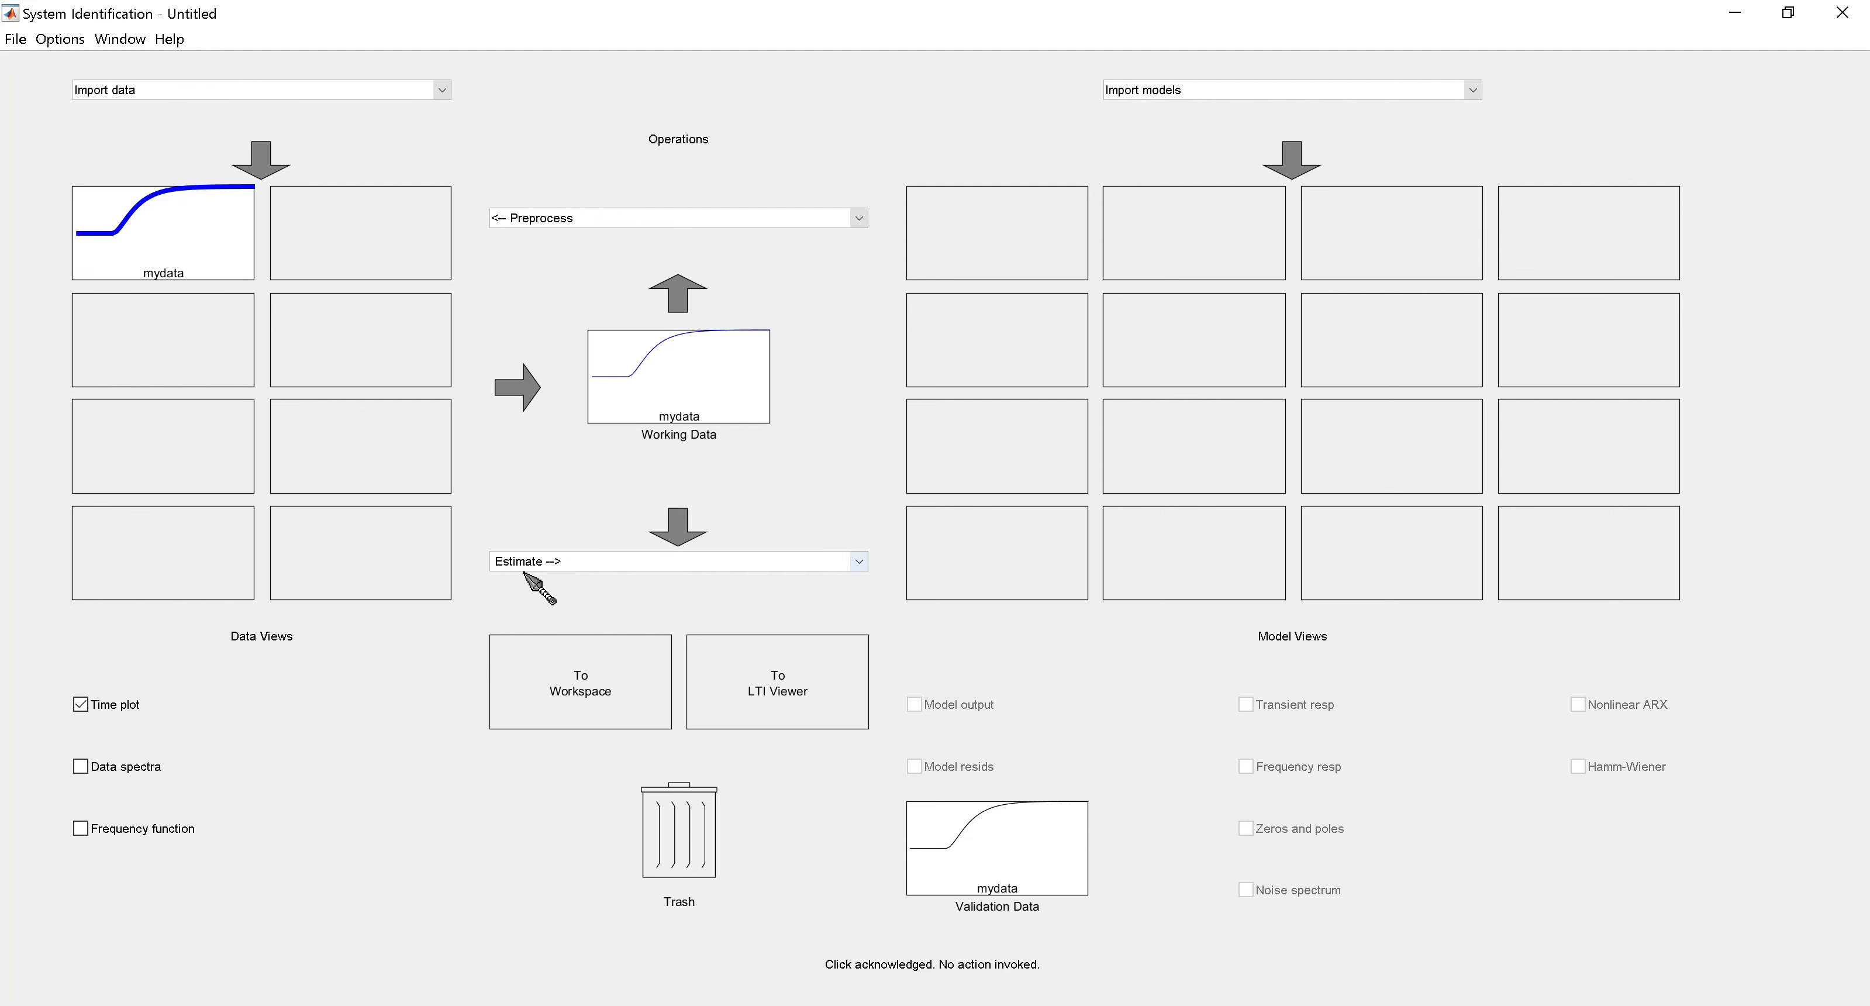
Open transfer function model estimation for mydata, and widen and reposition its dialog so all options are readable.
left_click(859, 562)
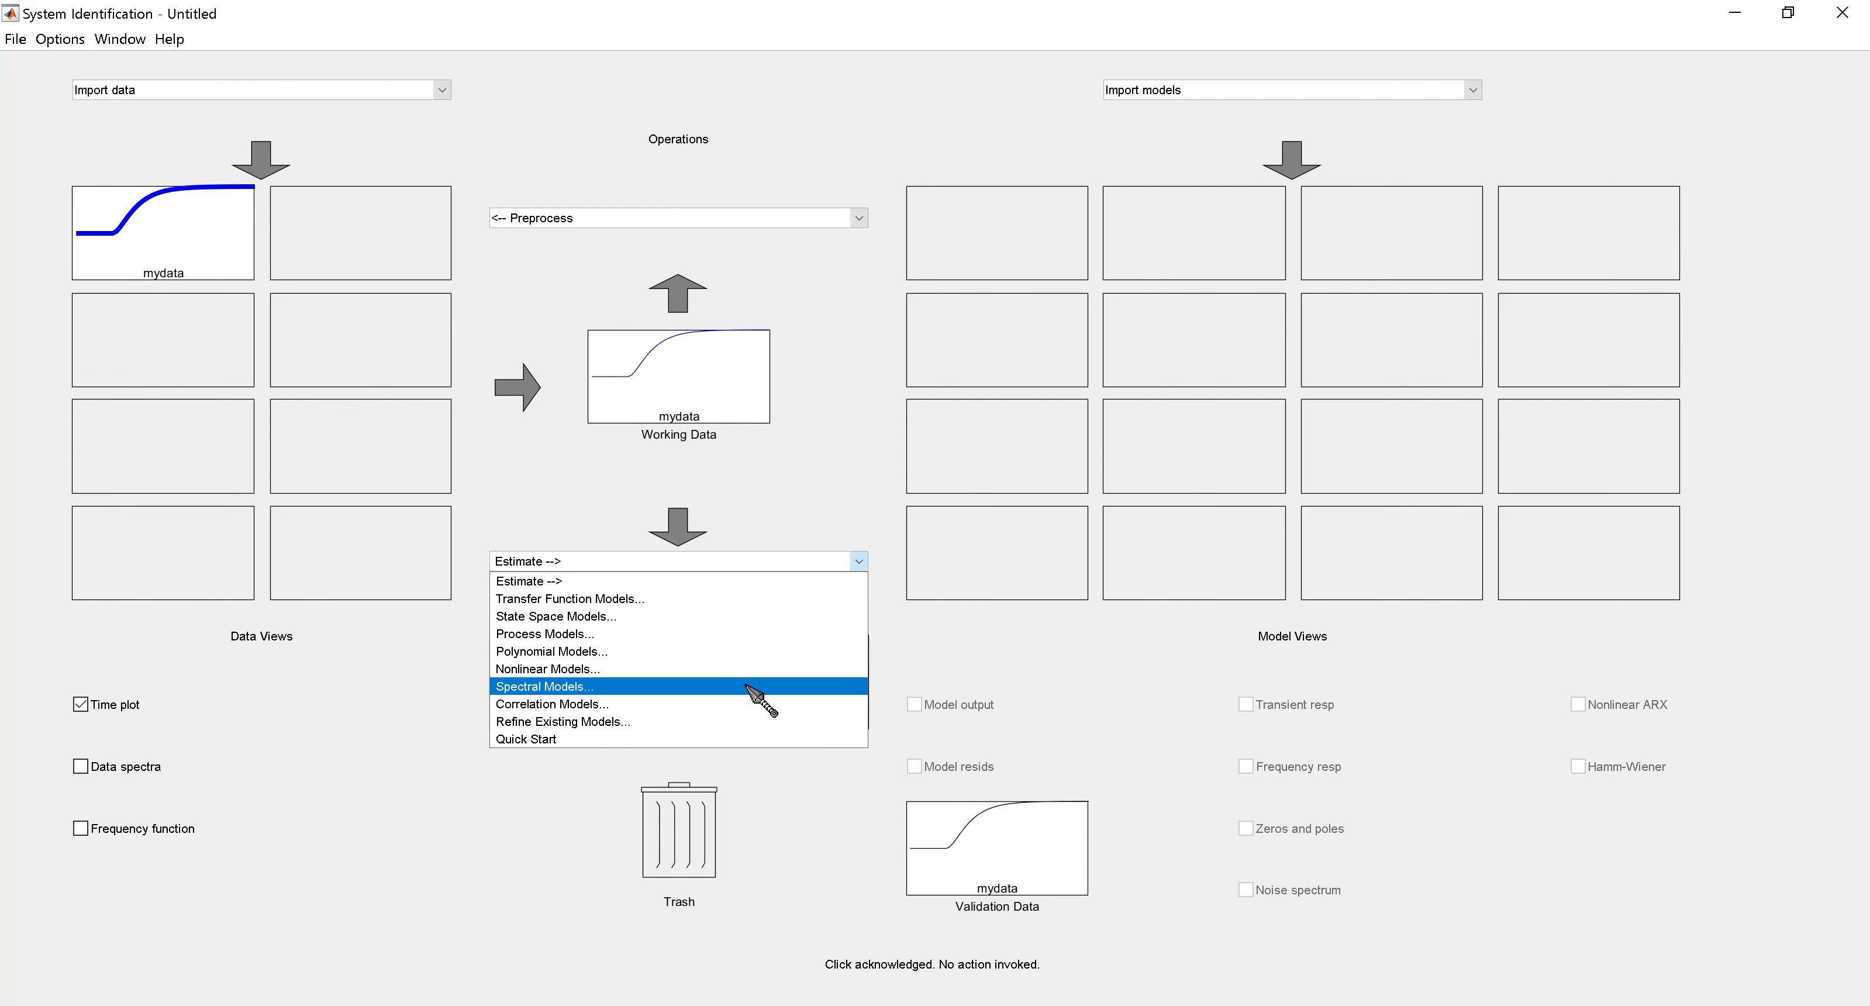
left_click(594, 603)
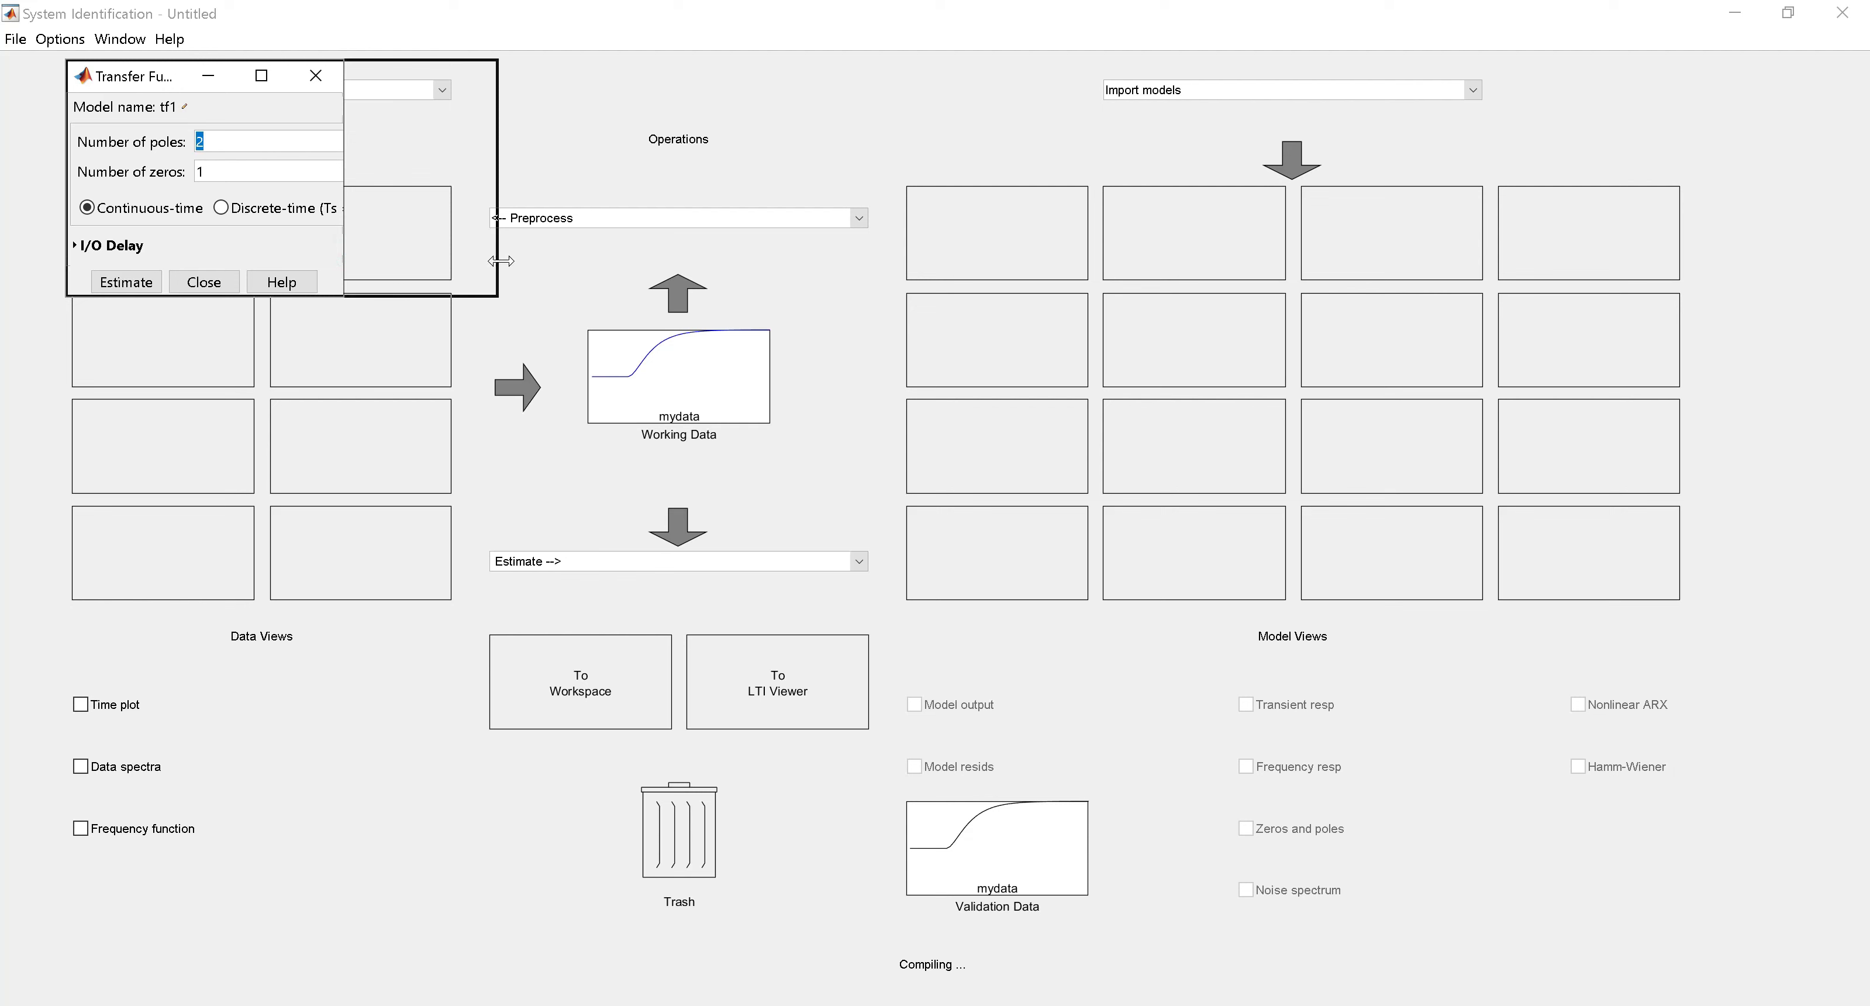
left_click_drag(498, 157, 549, 157)
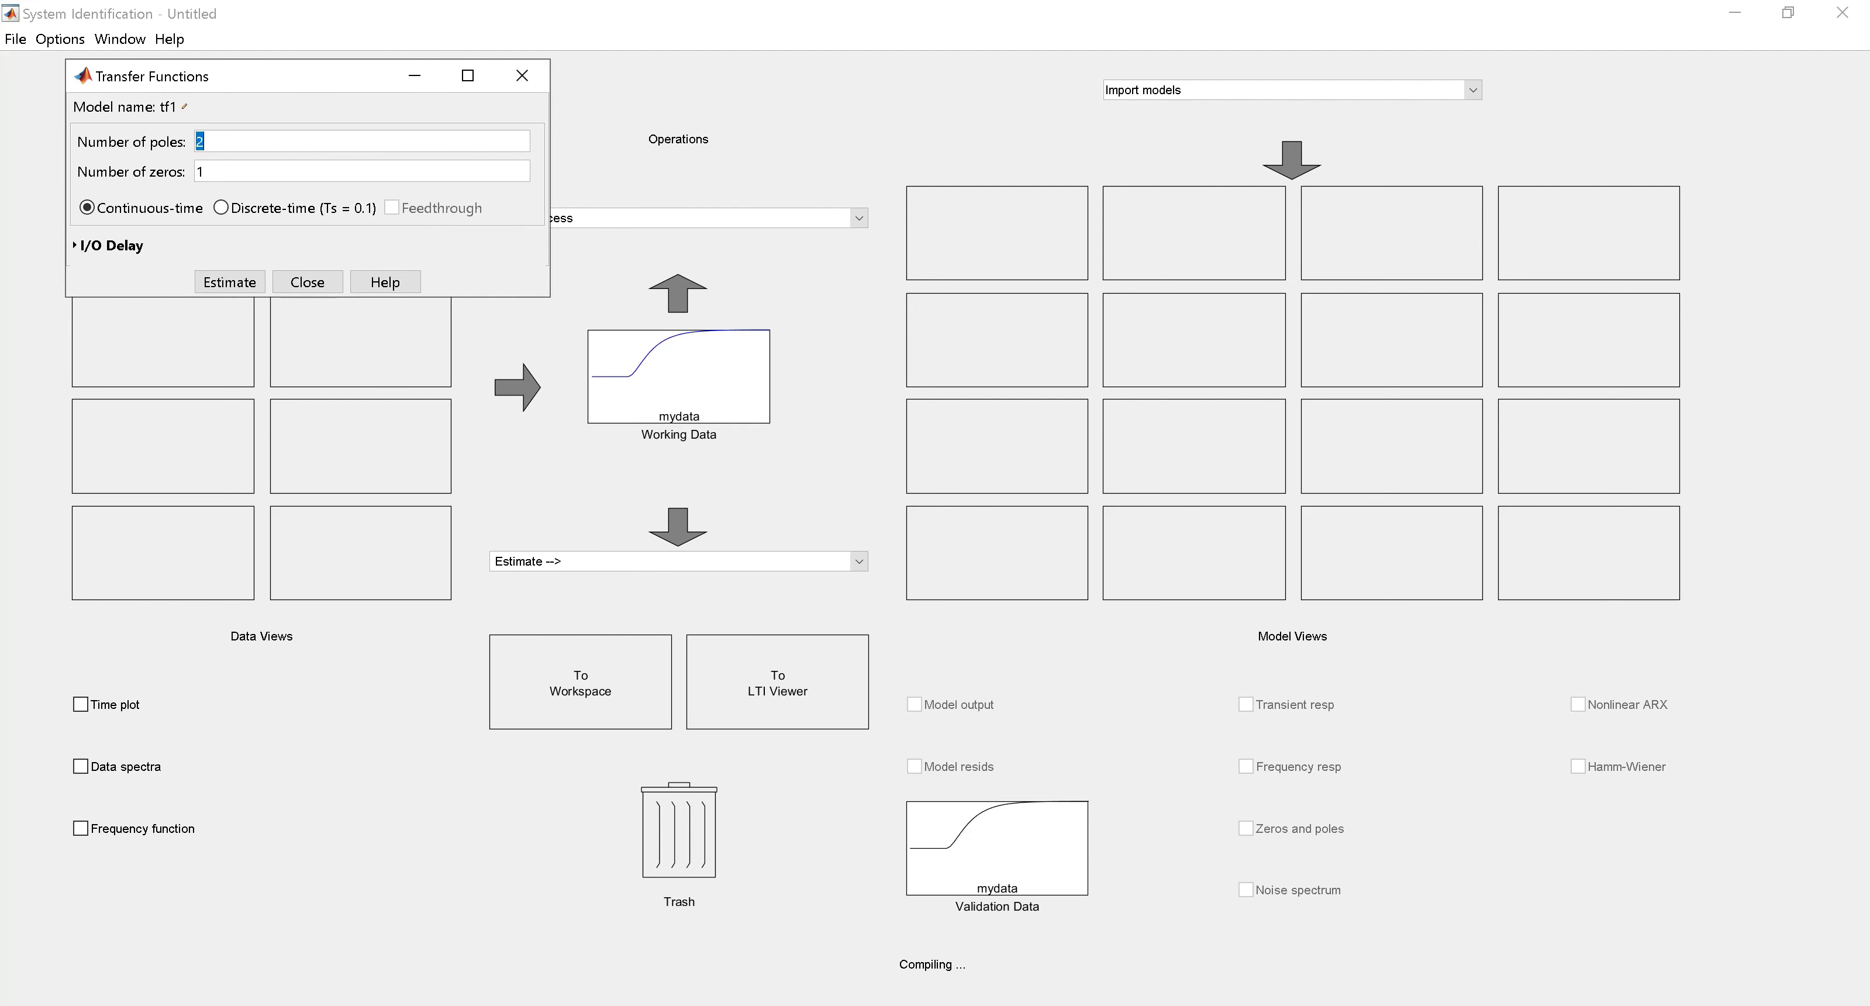
left_click_drag(263, 72, 307, 102)
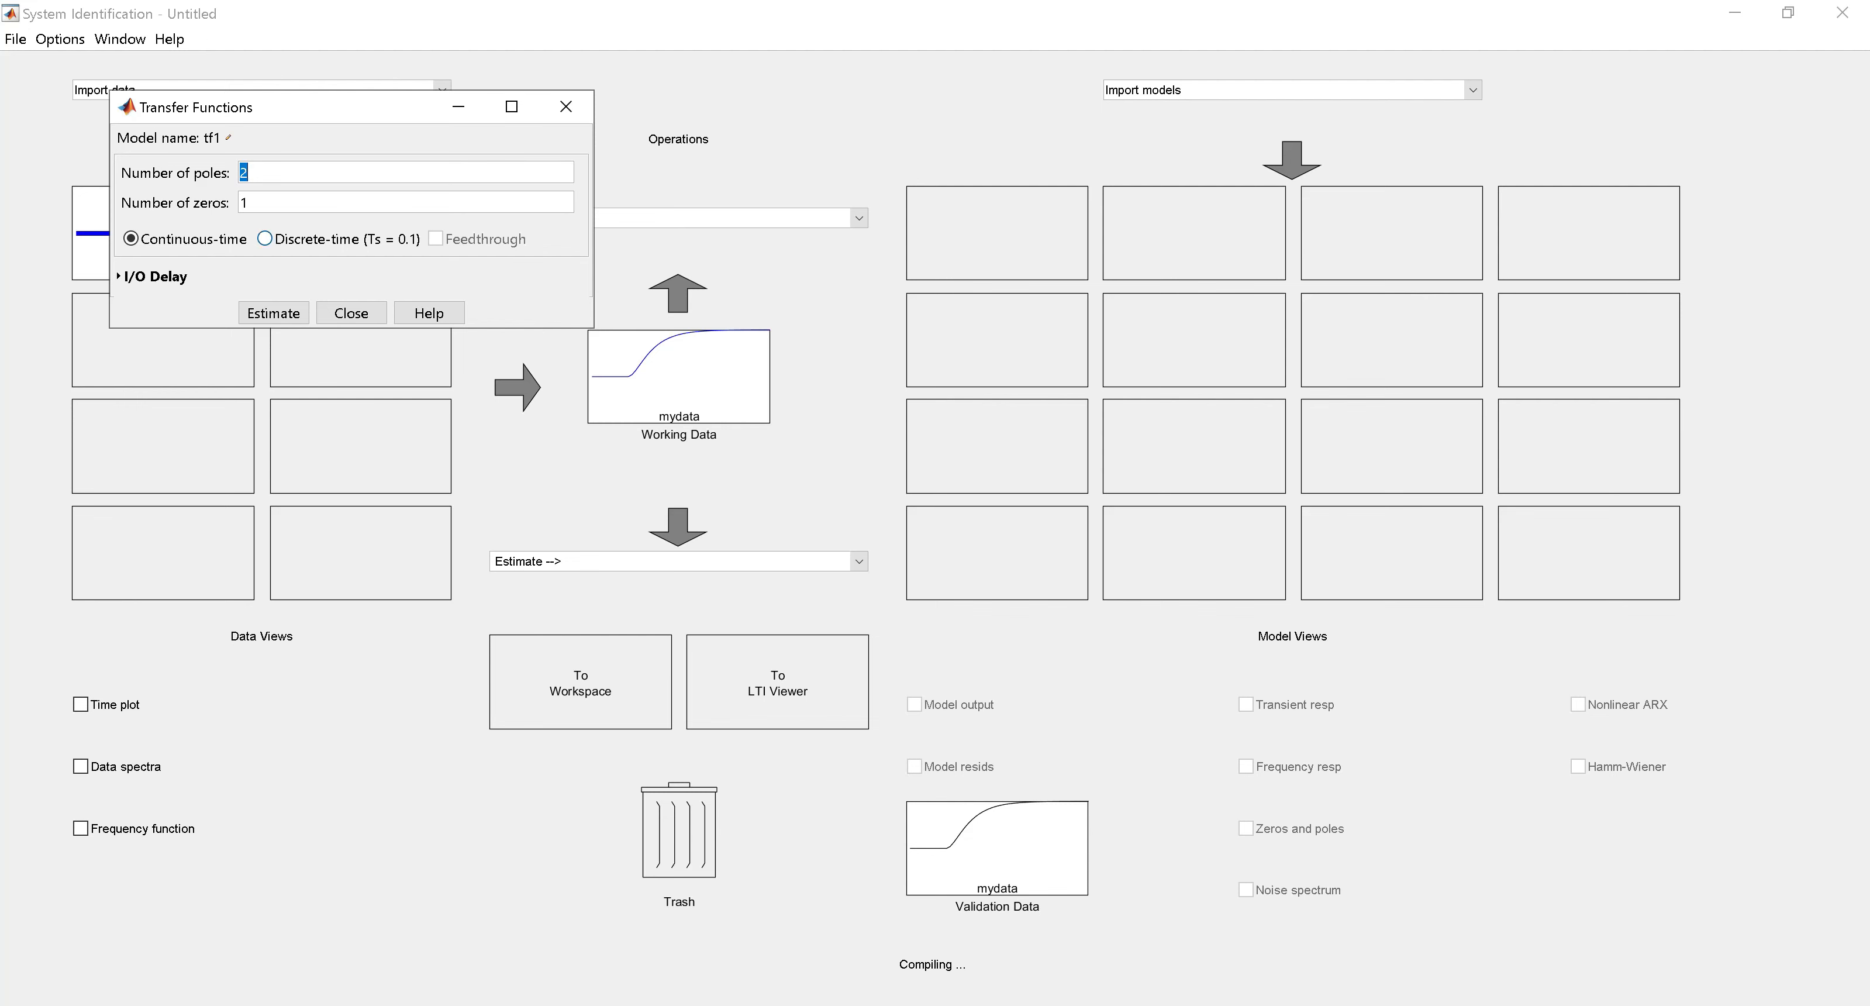
left_click_drag(336, 117, 695, 127)
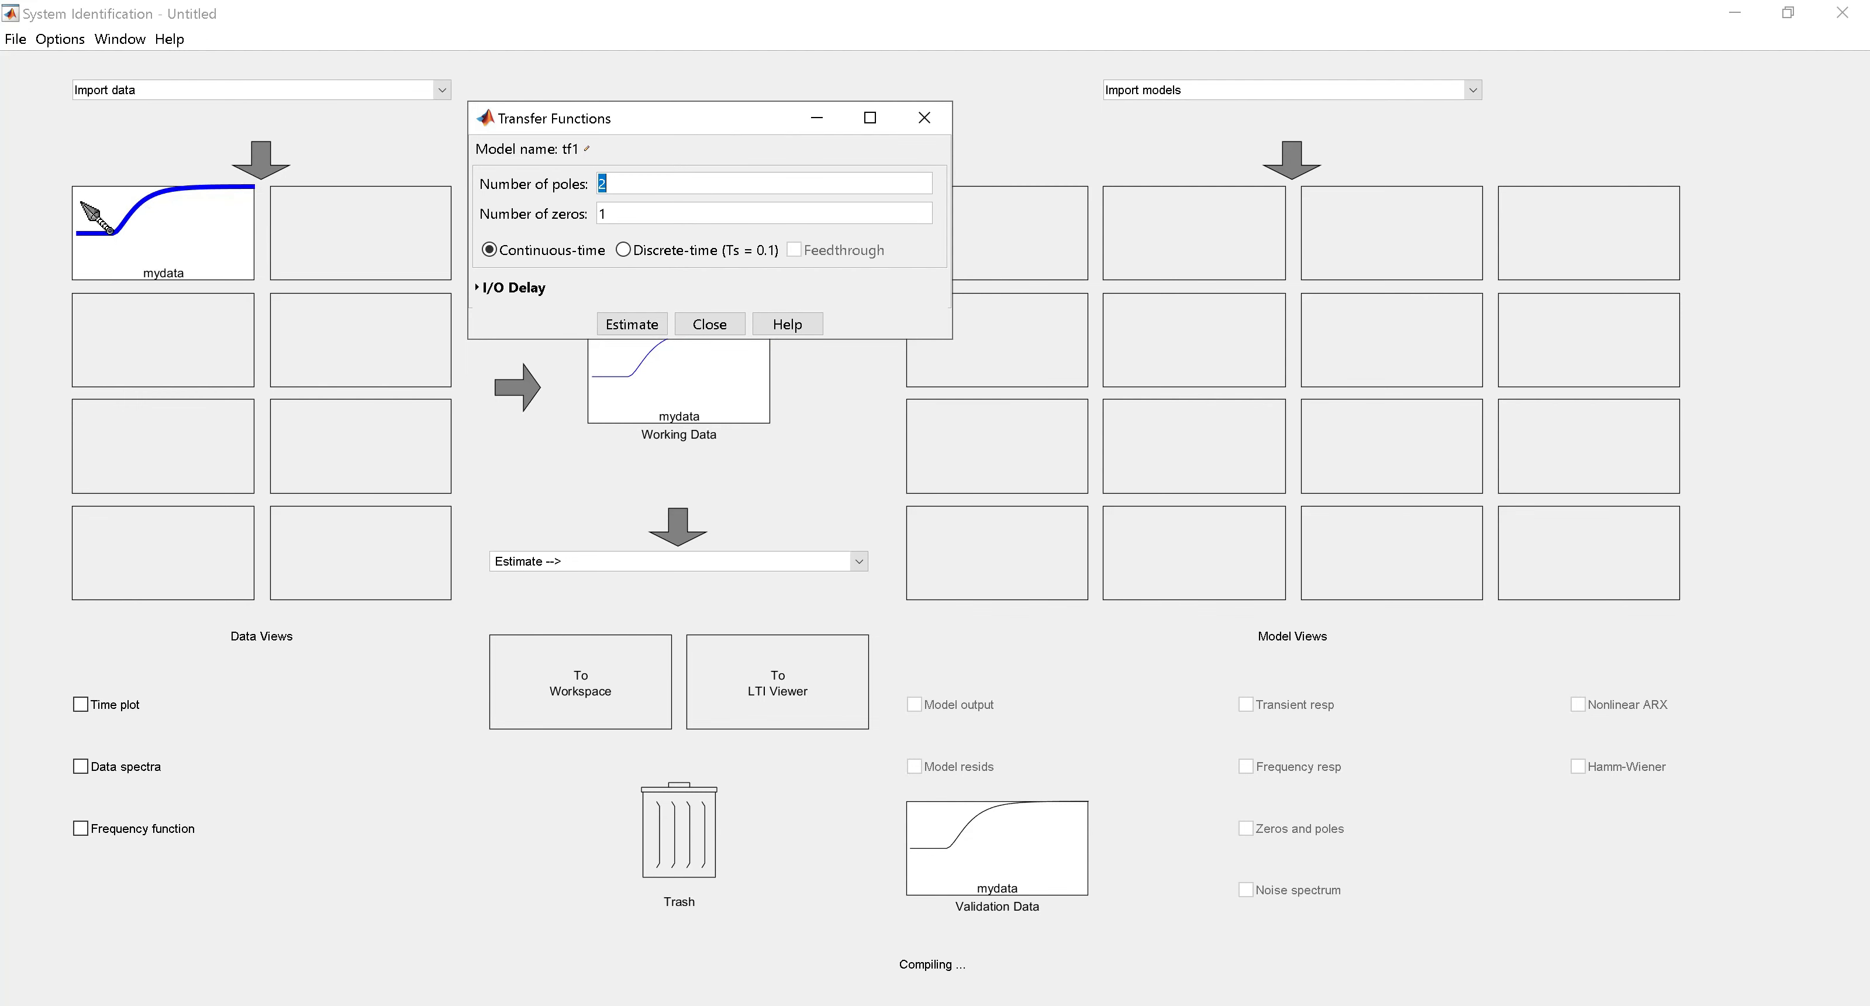
Set the continuous-time transfer function to 3 poles and 0 zeros.
left_click_drag(113, 231, 551, 210)
left_click_drag(320, 202, 718, 240)
left_click(635, 186)
double_click(602, 213)
double_click(629, 180)
Check the I/O delay settings, estimate the three-pole transfer function, and close the progress report after reading the fit.
left_click(479, 288)
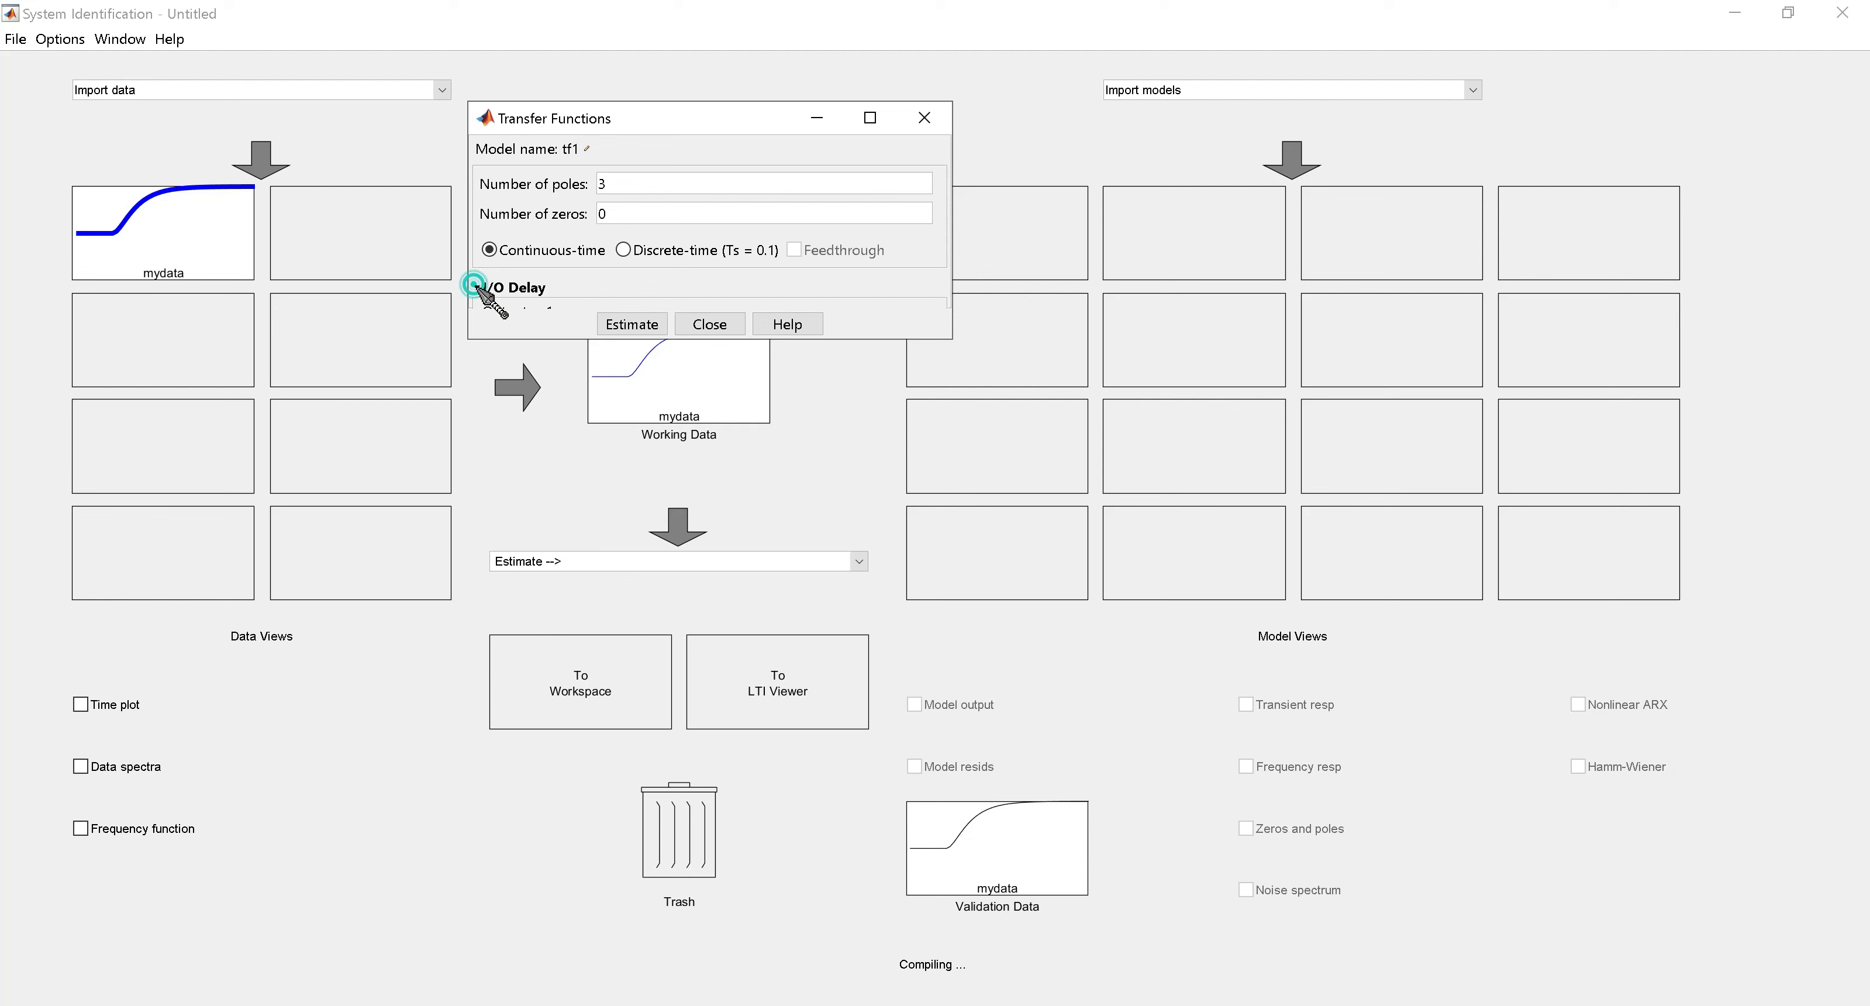
left_click_drag(949, 339, 965, 494)
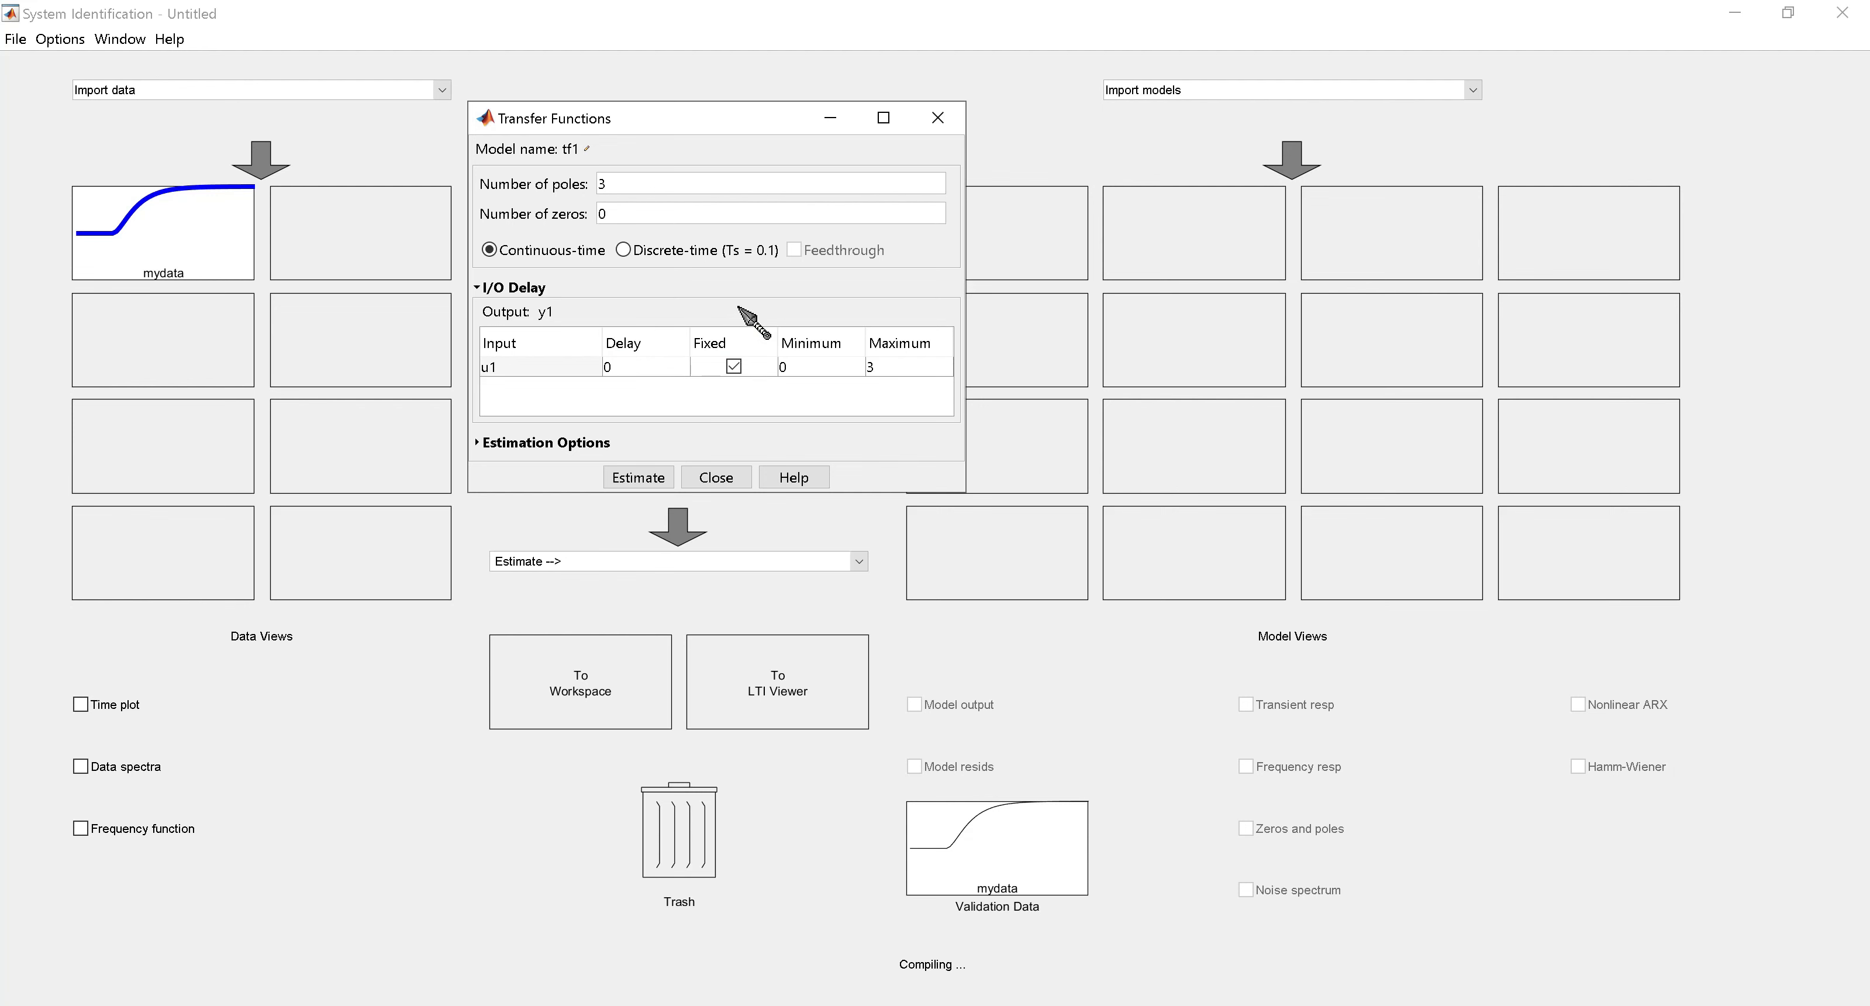
left_click(481, 287)
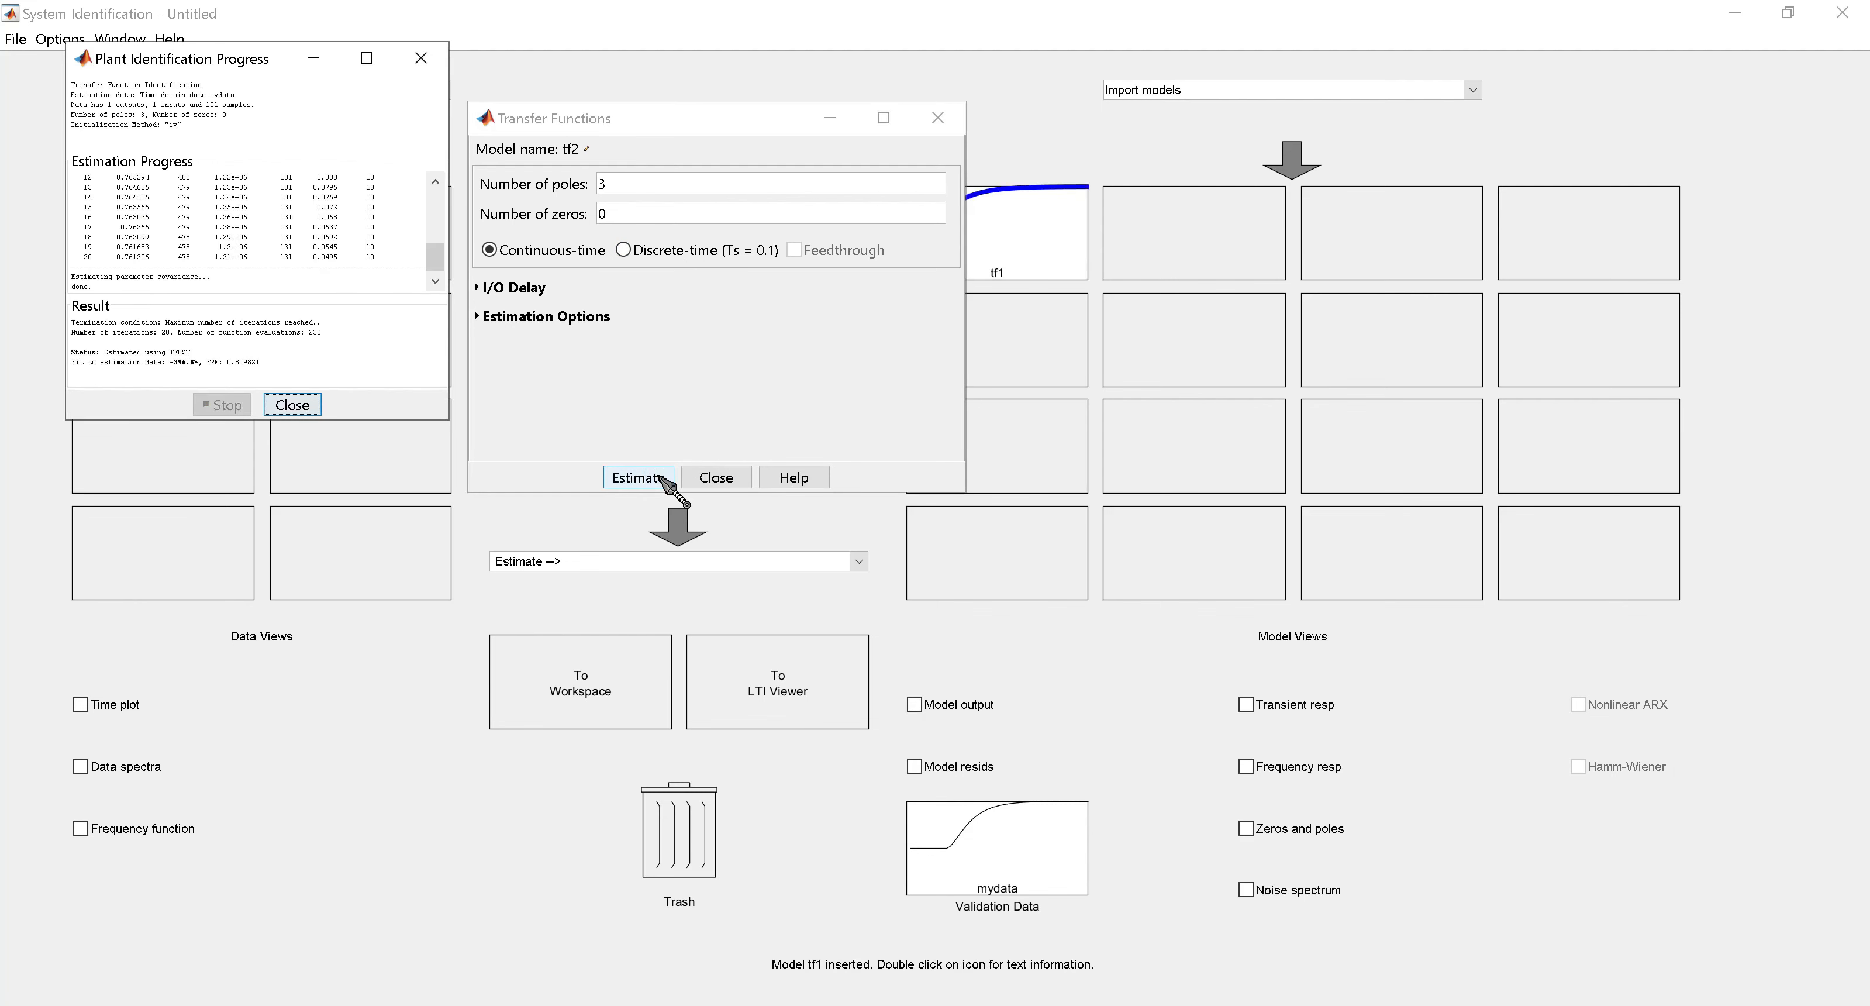
left_click_drag(162, 362, 198, 366)
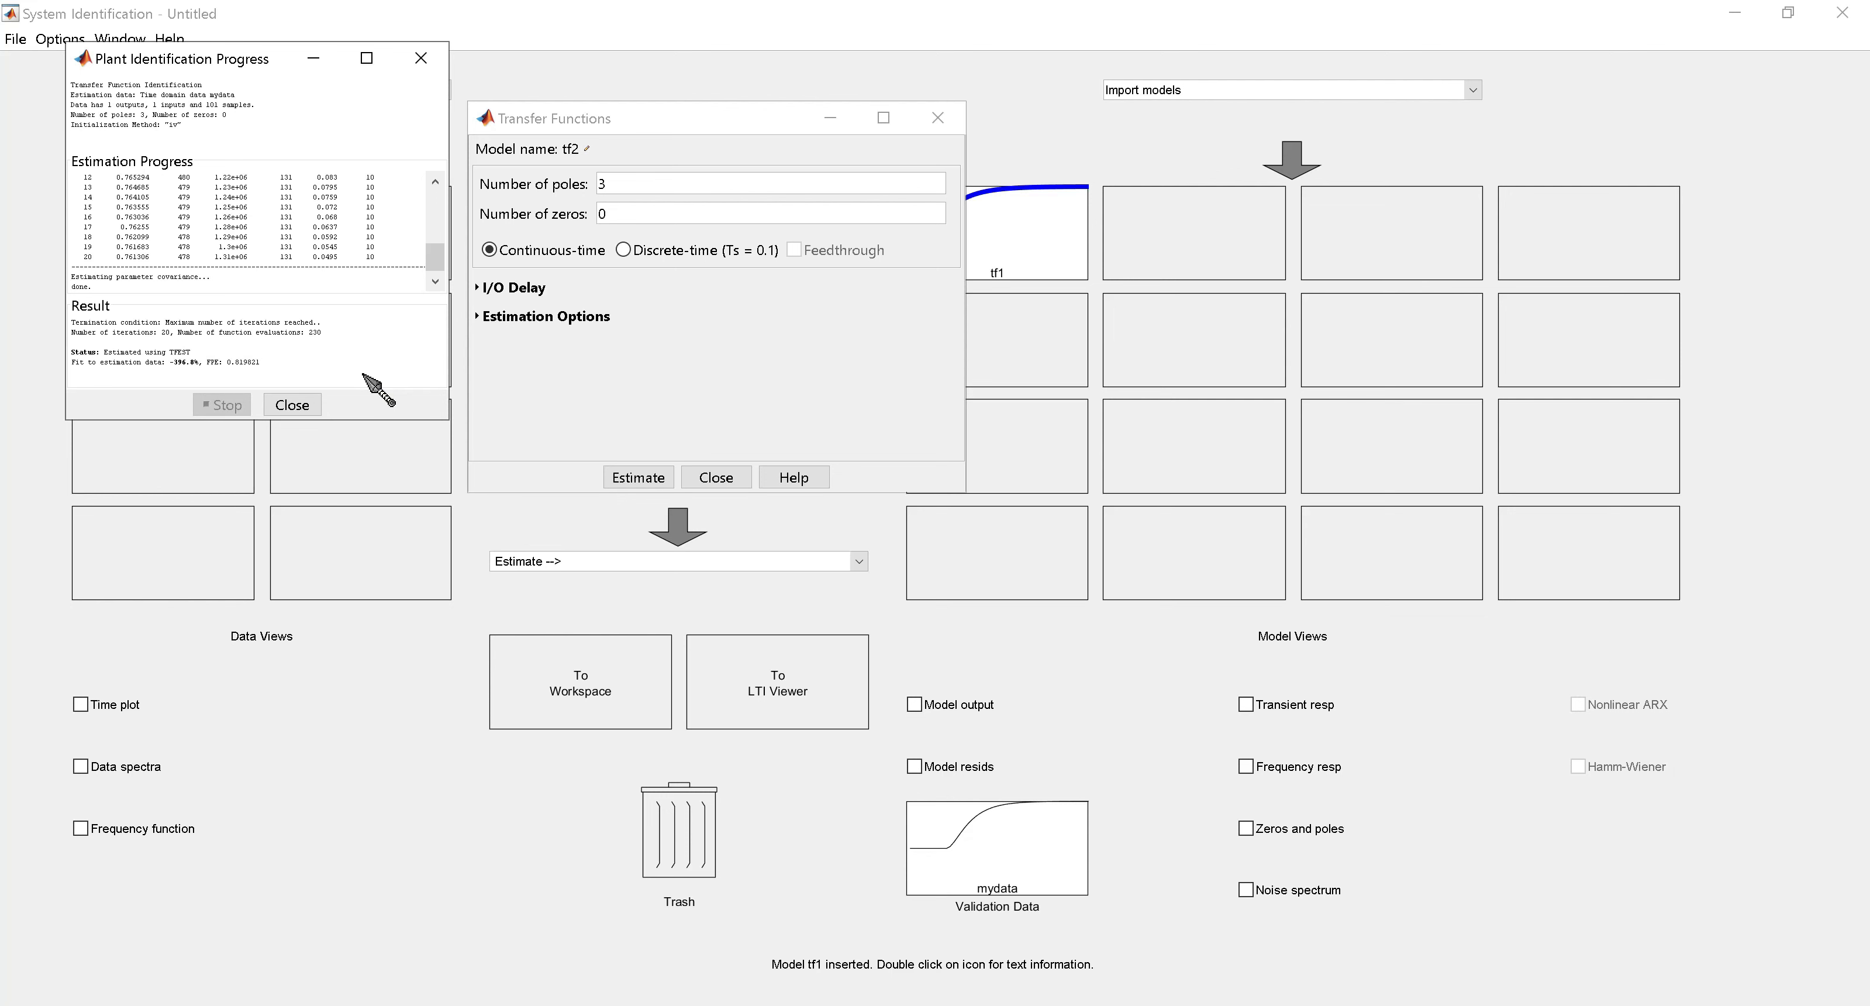
left_click(297, 404)
Estimate a second transfer function with 2 poles, close the progress report, and move the estimation dialog clear of the model boxes.
double_click(614, 184)
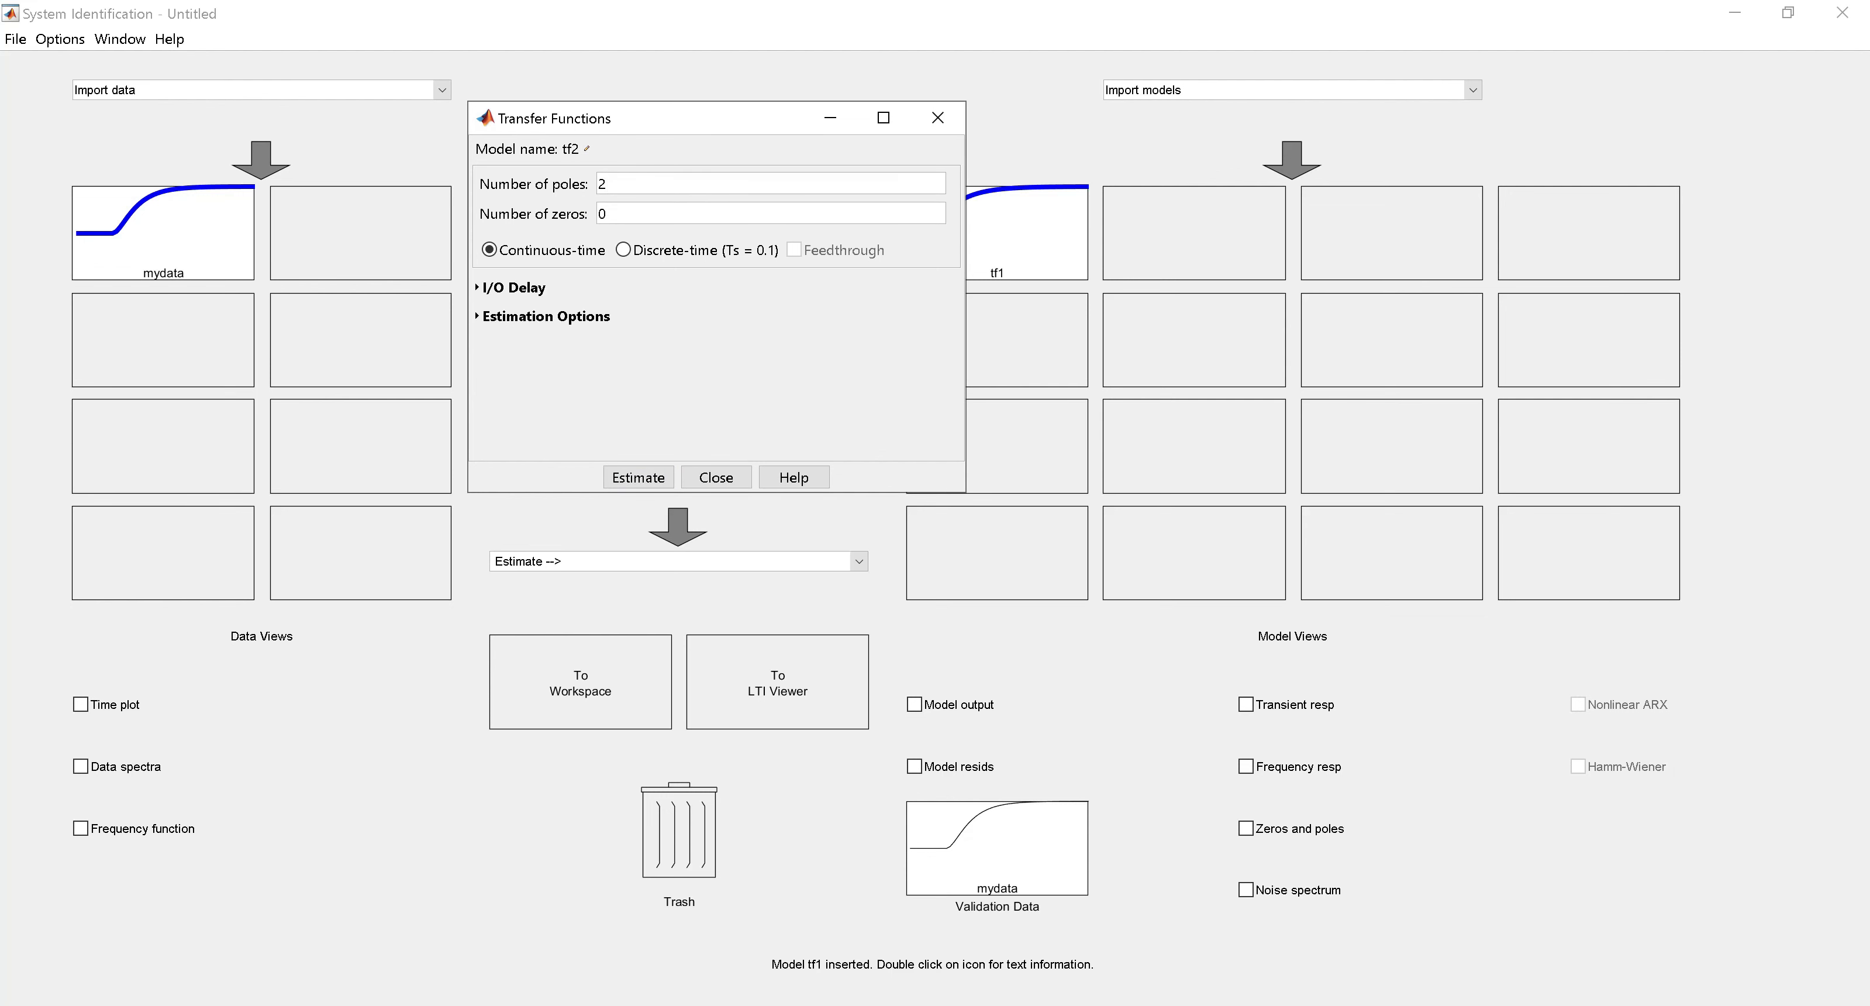
left_click(637, 477)
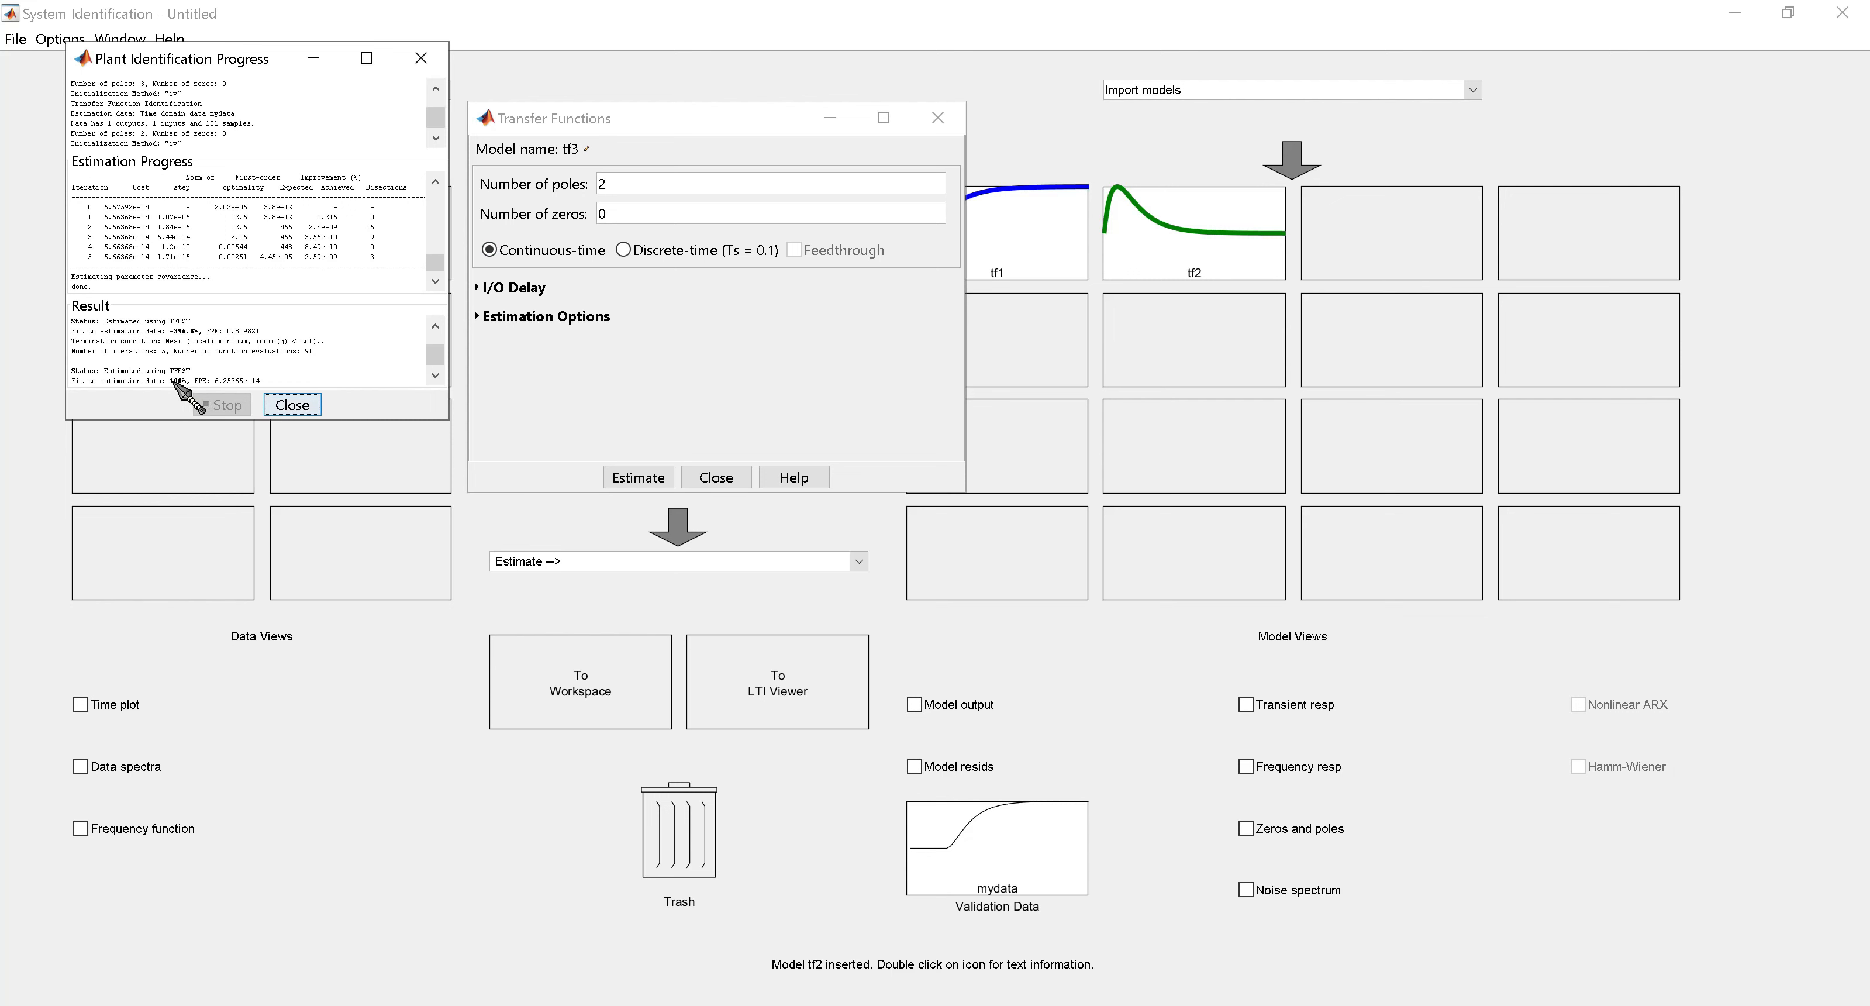
left_click(292, 404)
left_click_drag(746, 123, 450, 91)
left_click(341, 157)
double_click(333, 146)
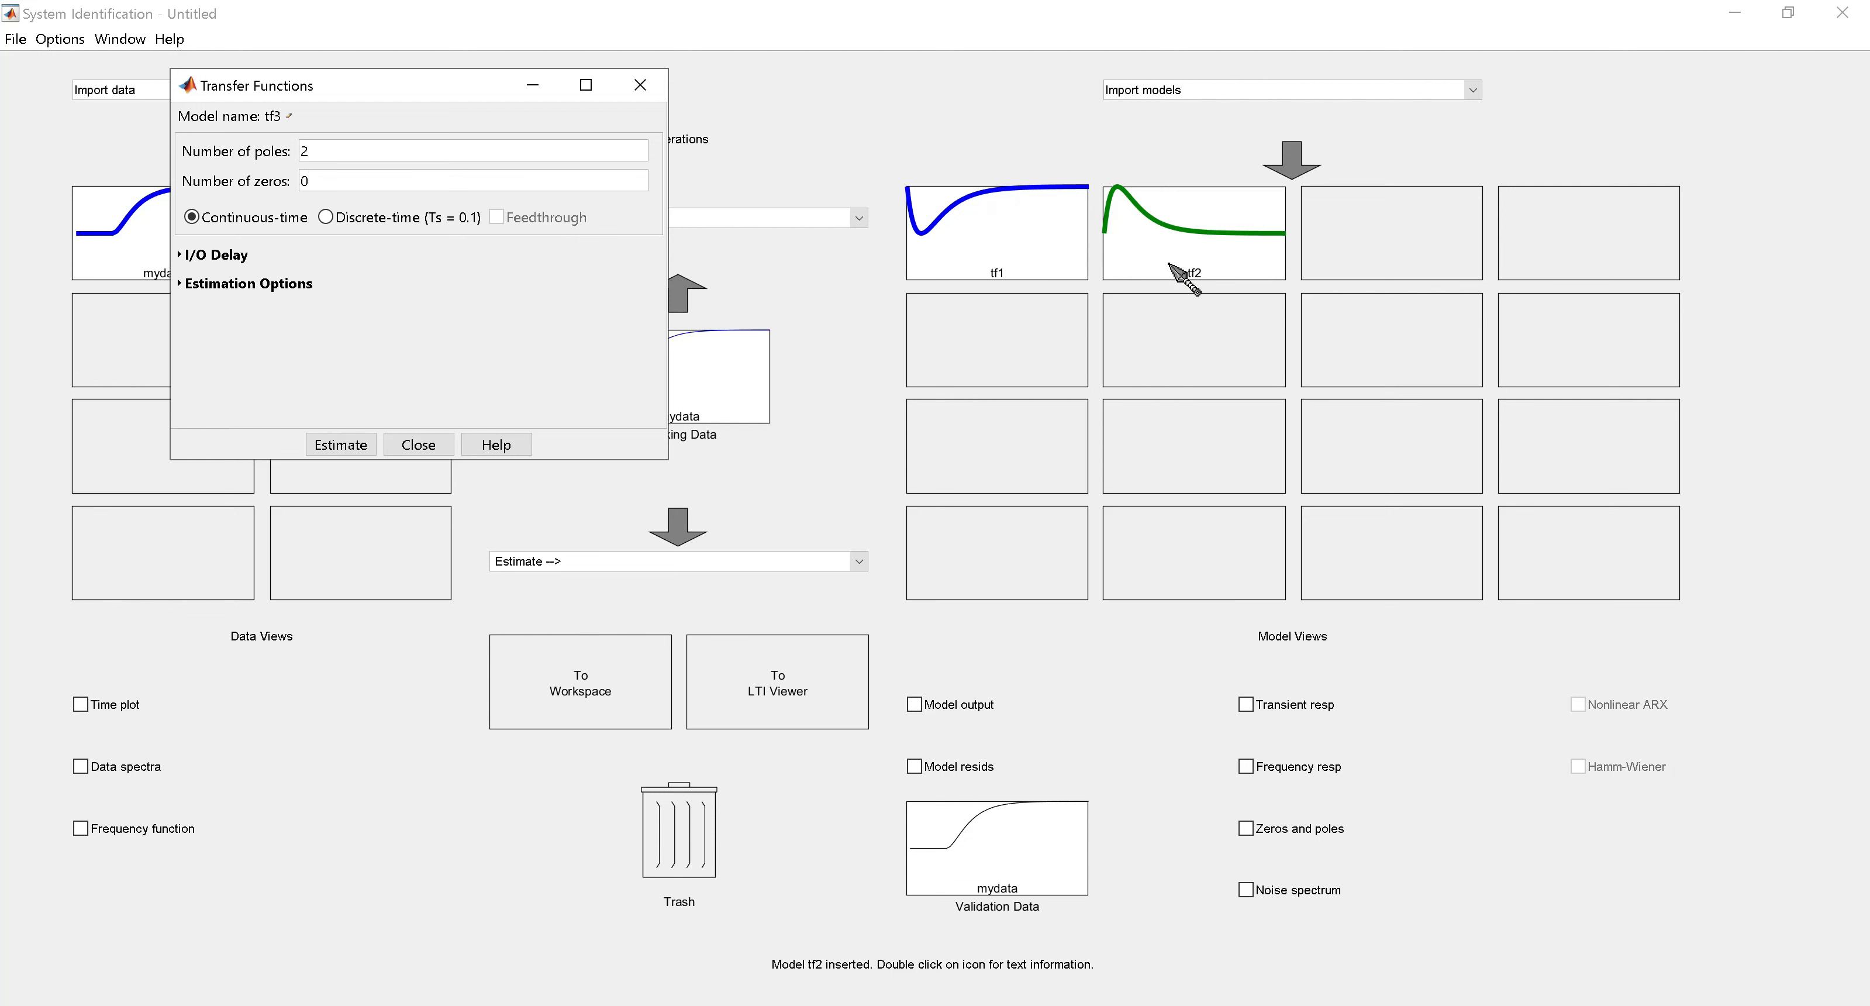
Show the model output plot for tf1 and tf2 and compare their curves and best fits.
left_click(917, 713)
left_click(1113, 250)
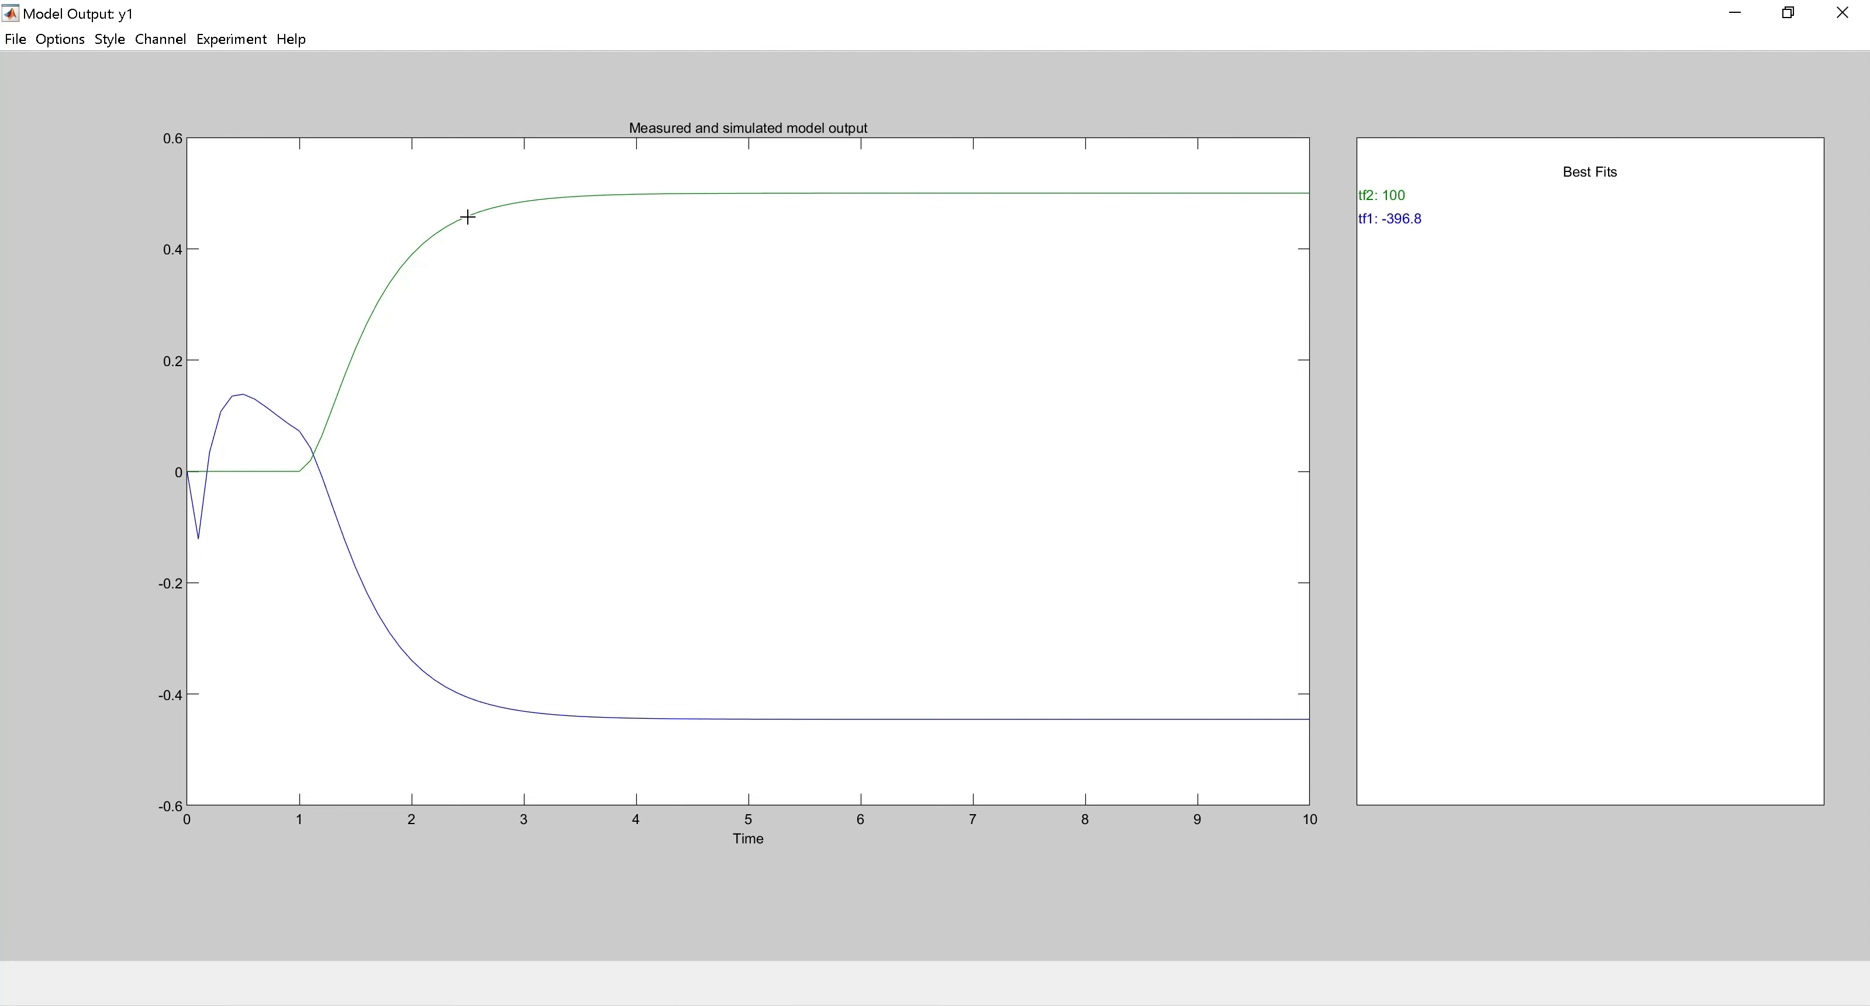
left_click_drag(1633, 177, 595, 144)
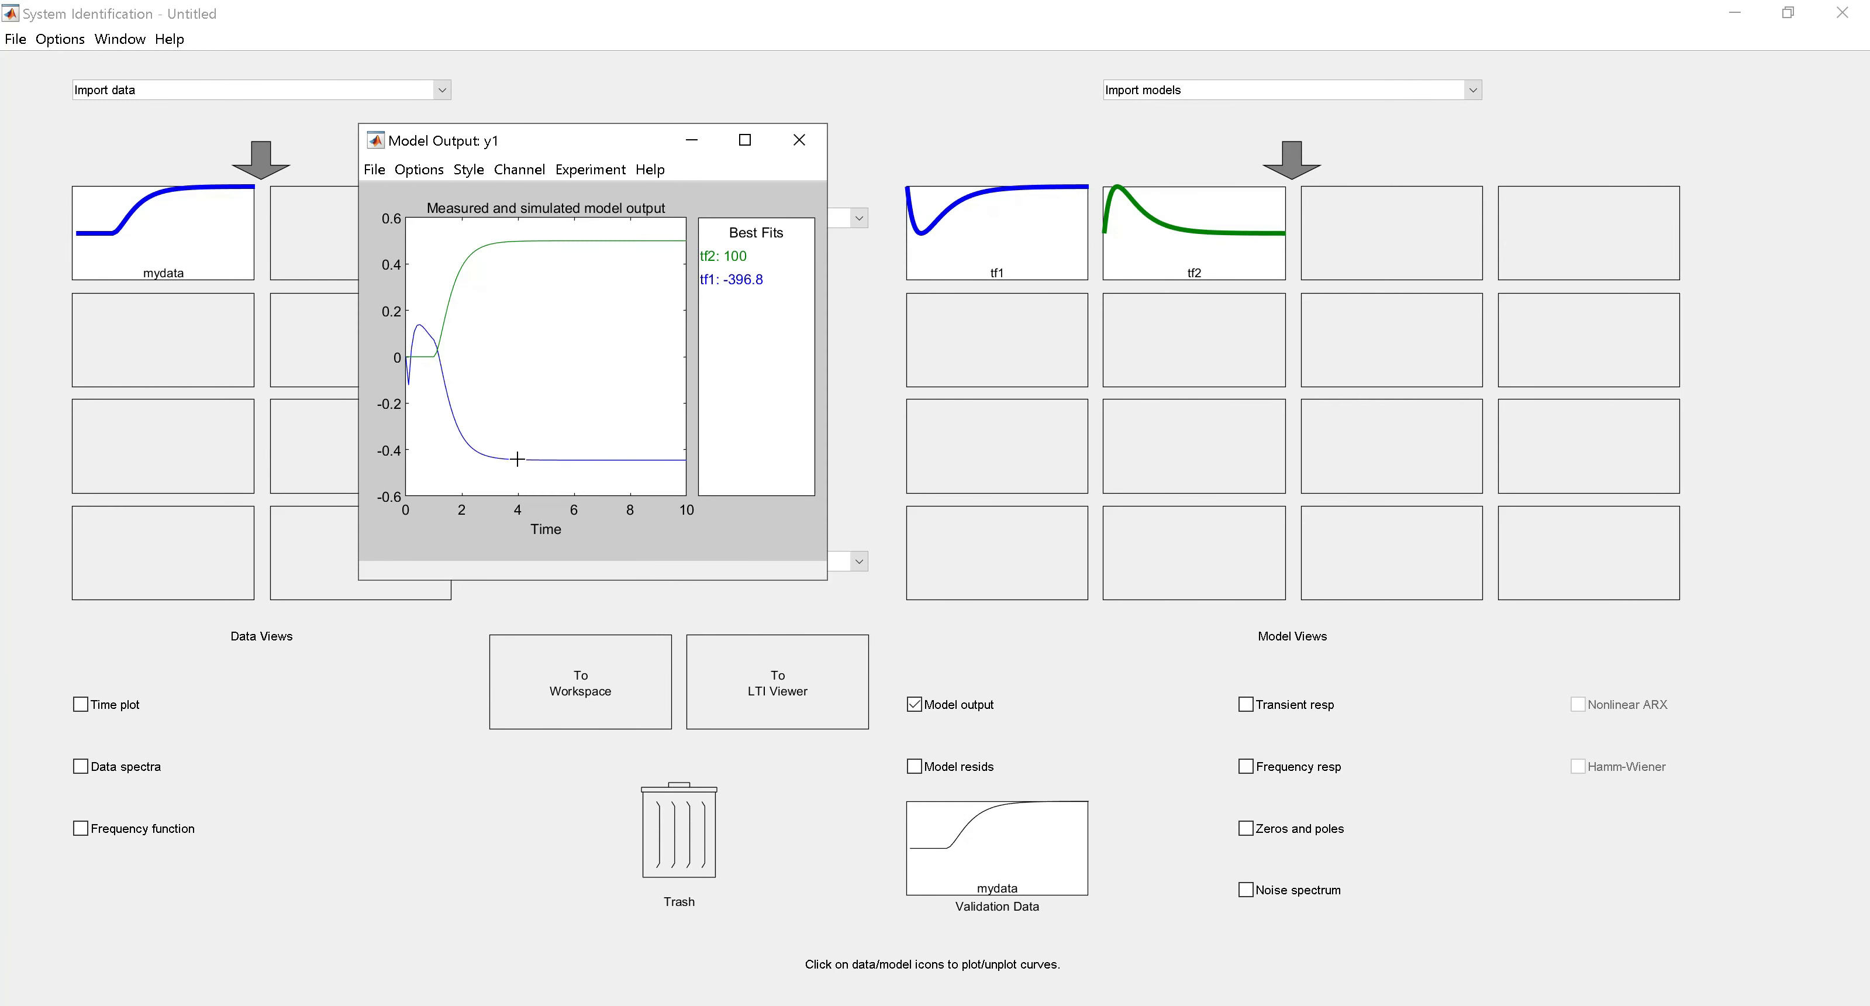
Hide tf1 in the model output plot, toggle tf2 off and on to compare it with the measured curve, and close the plot.
left_click(1006, 230)
key("alt+Tab")
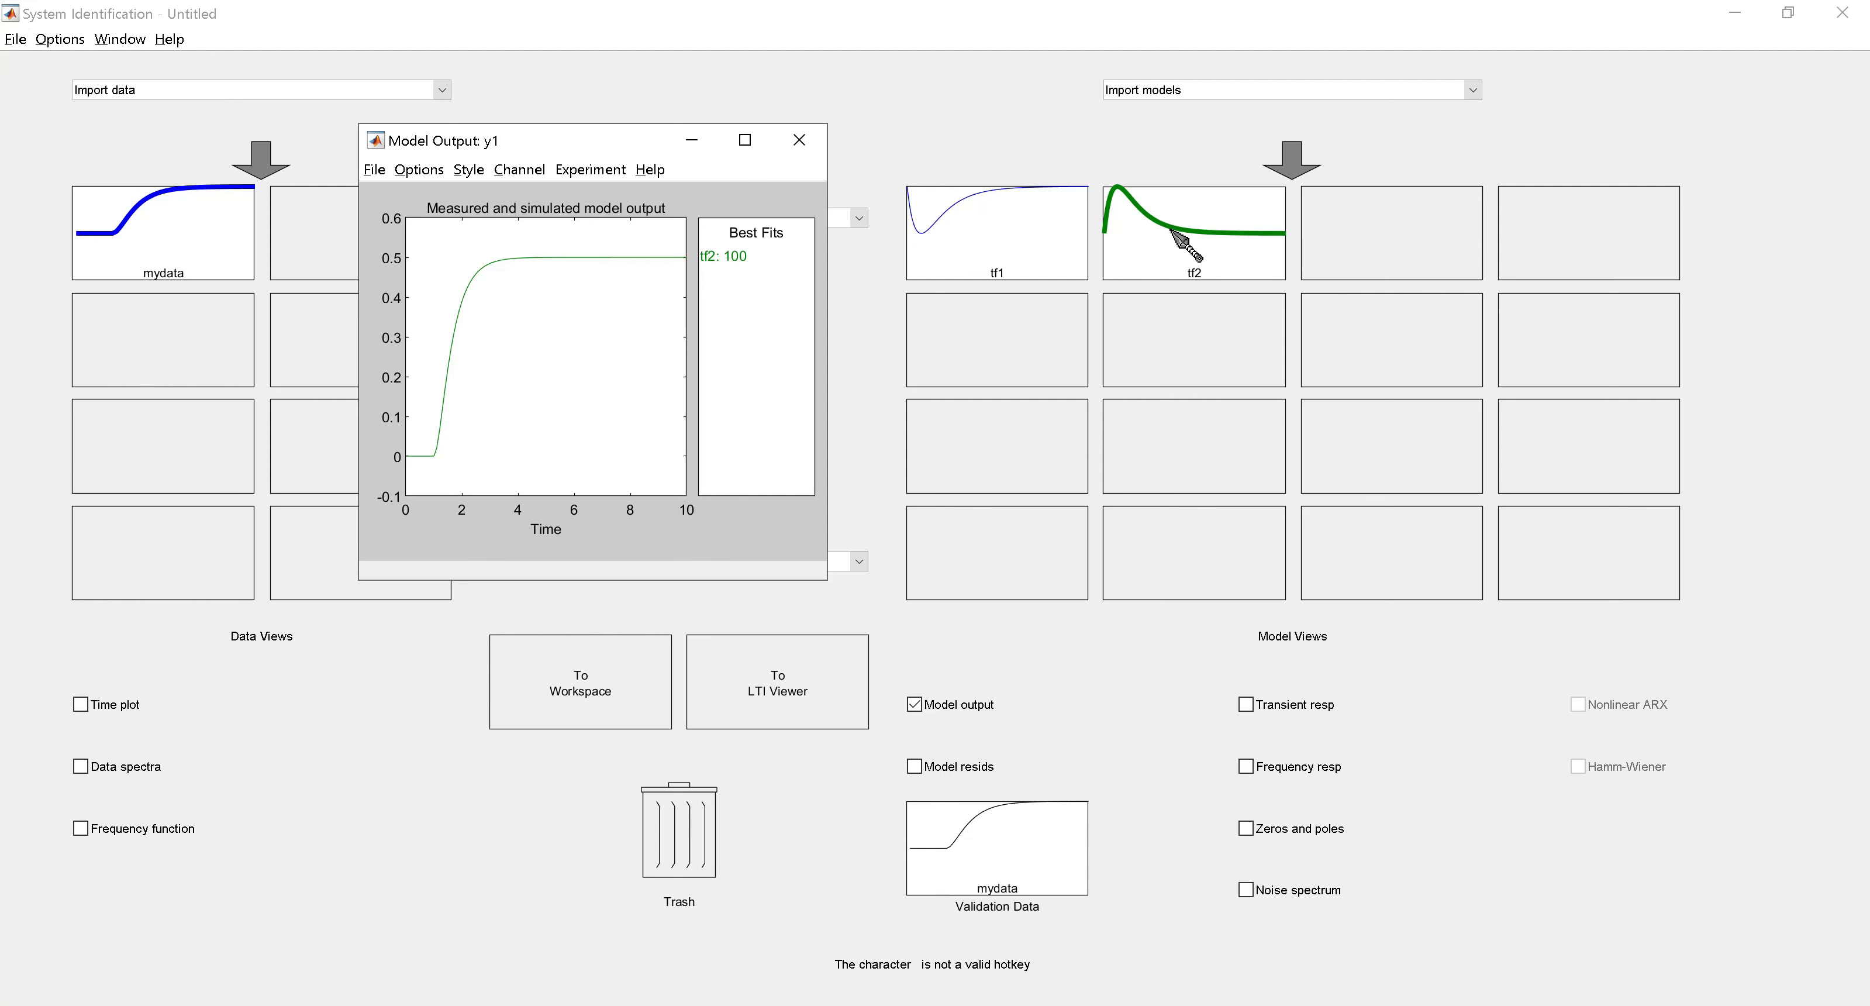
left_click(1183, 243)
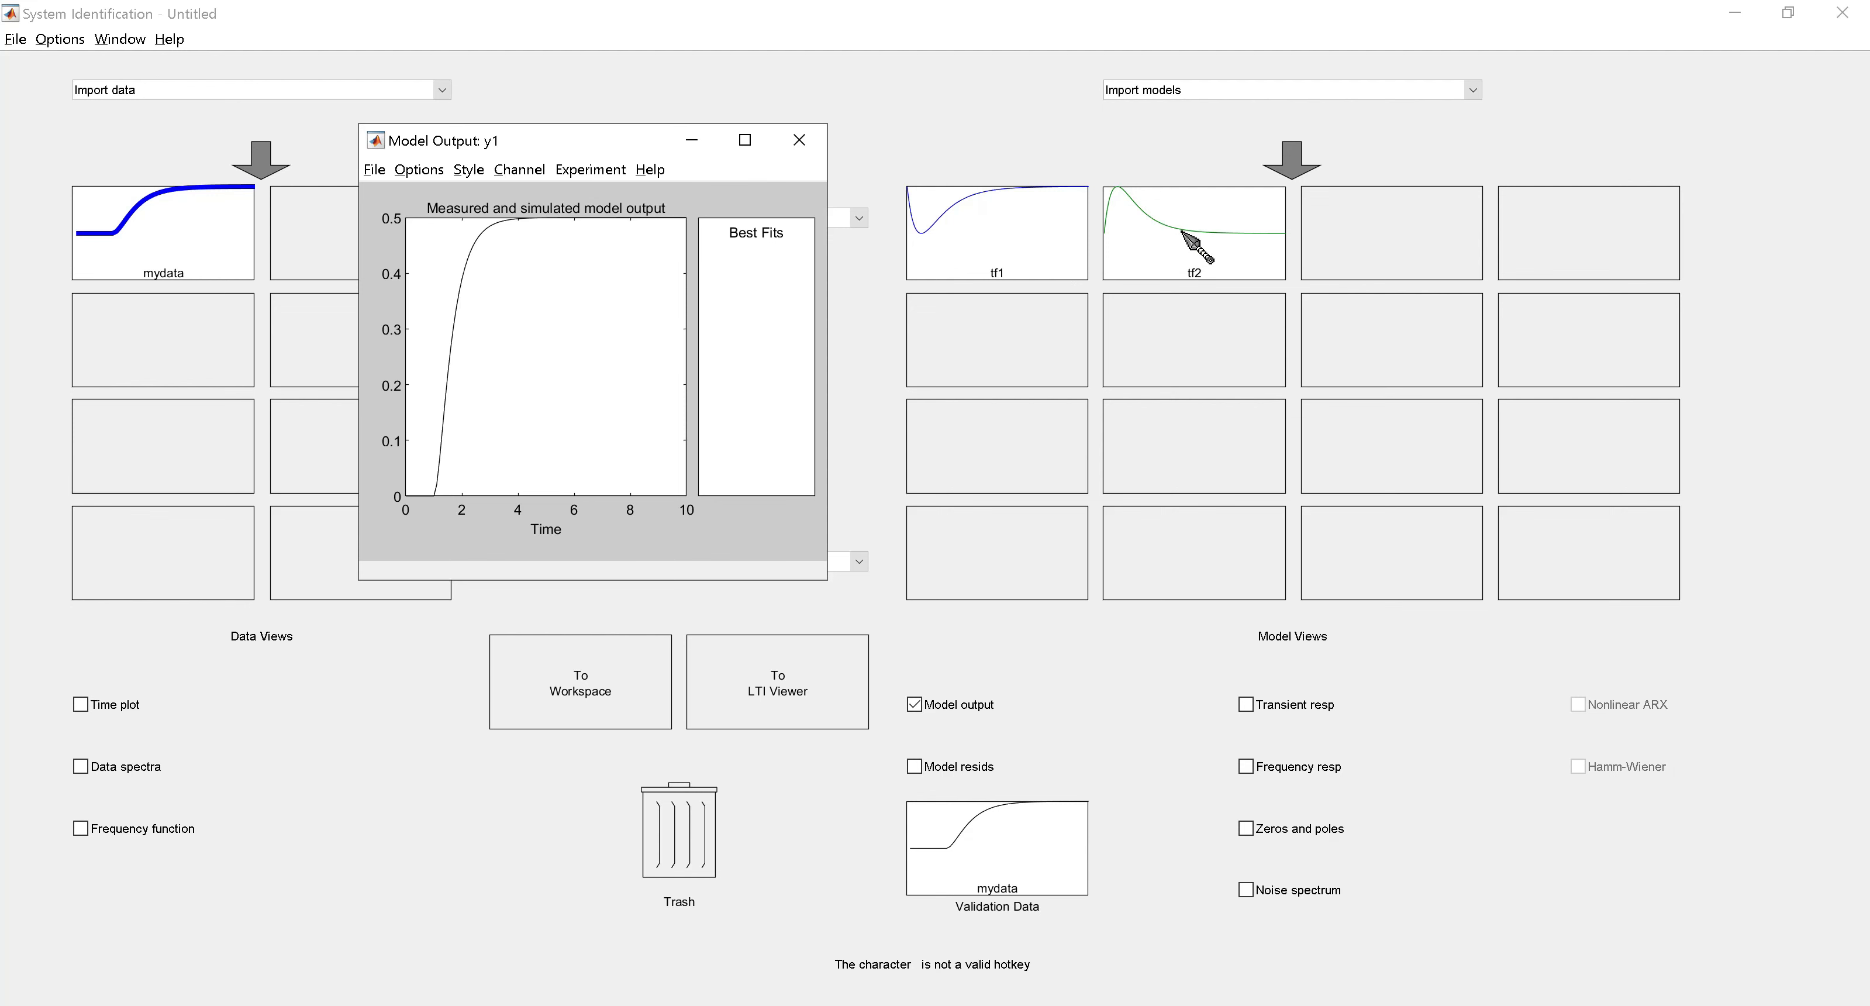
left_click(1201, 244)
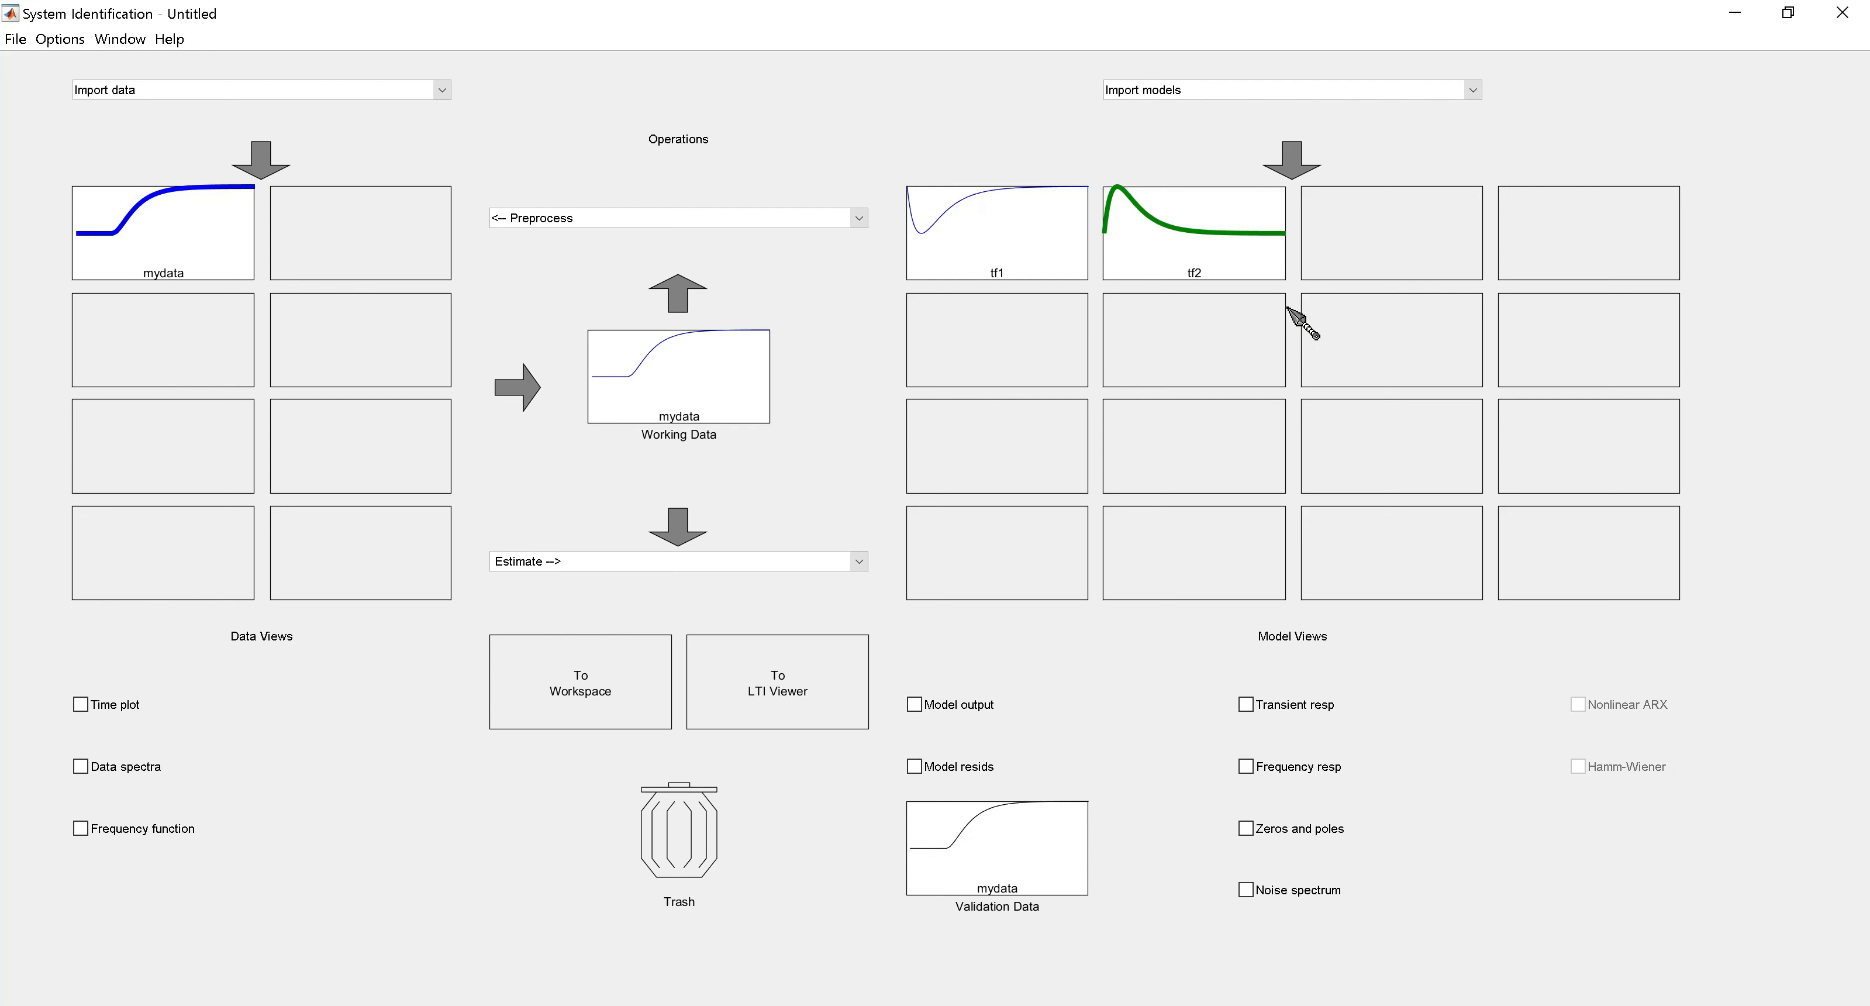
Inspect tf2's transfer function in its model information, close that window, and export tf2 to the workspace.
double_click(1230, 214)
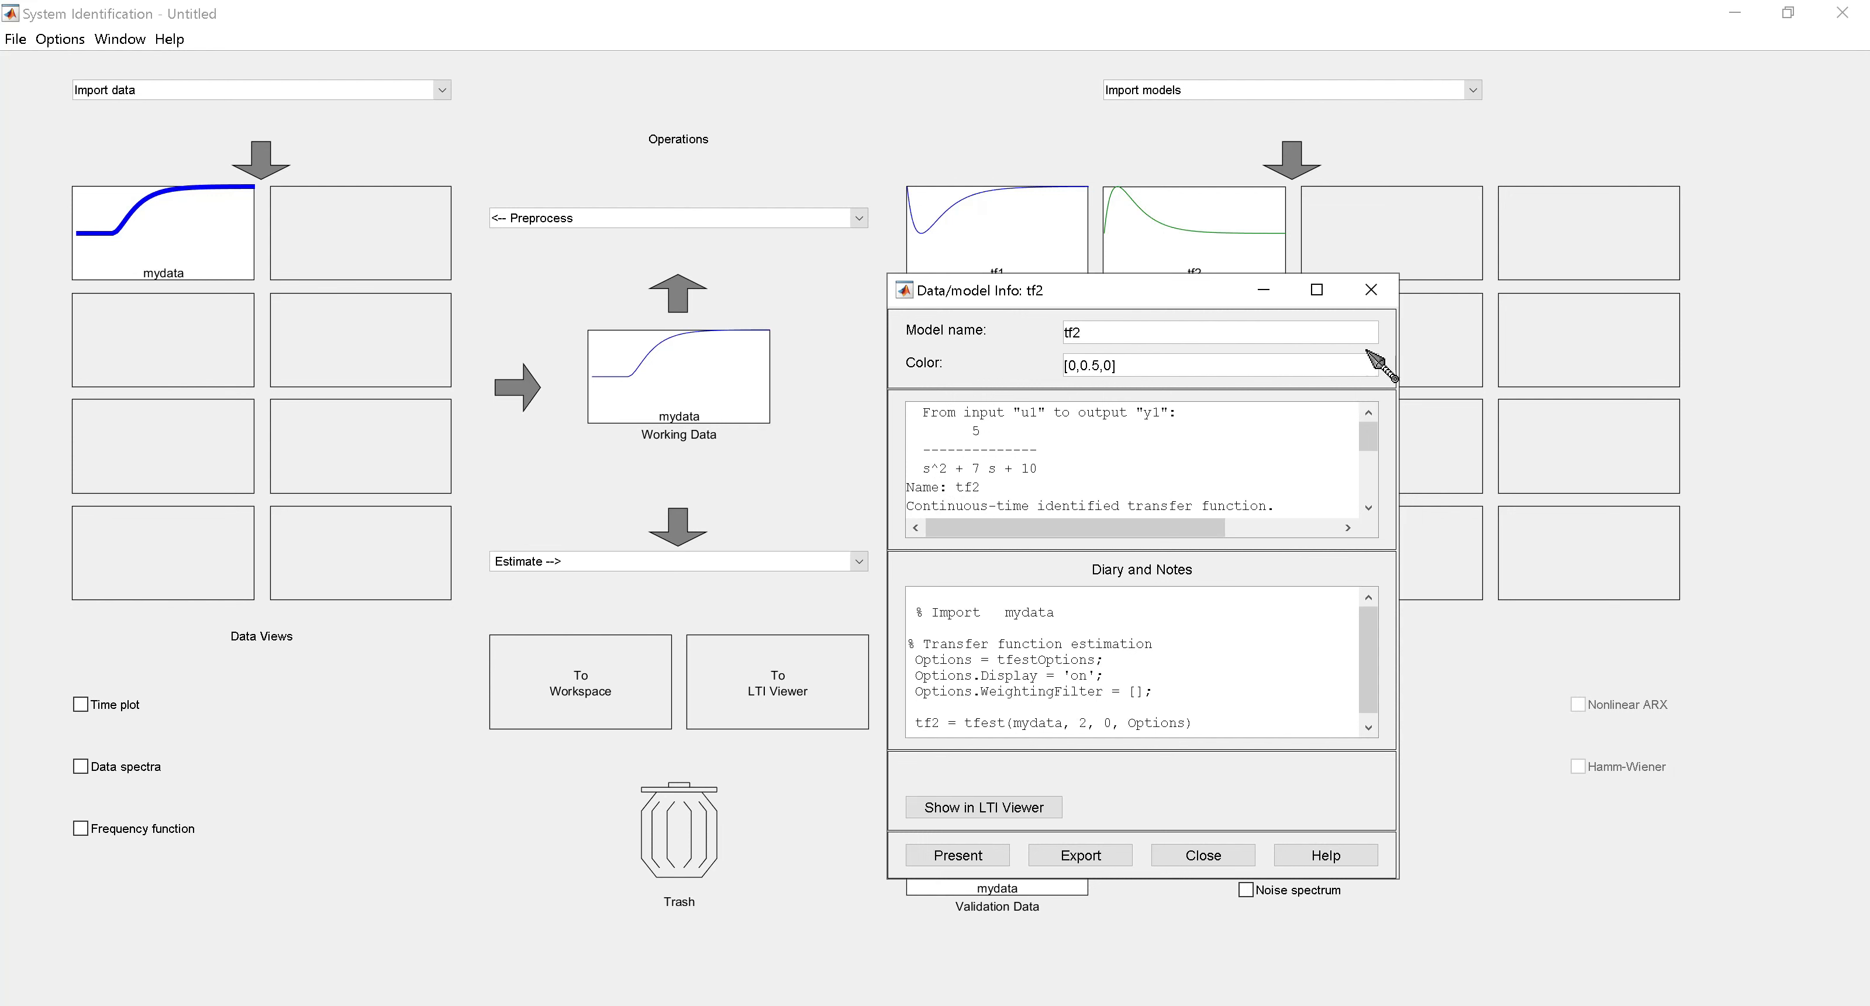
left_click(1370, 289)
left_click_drag(1240, 262, 623, 698)
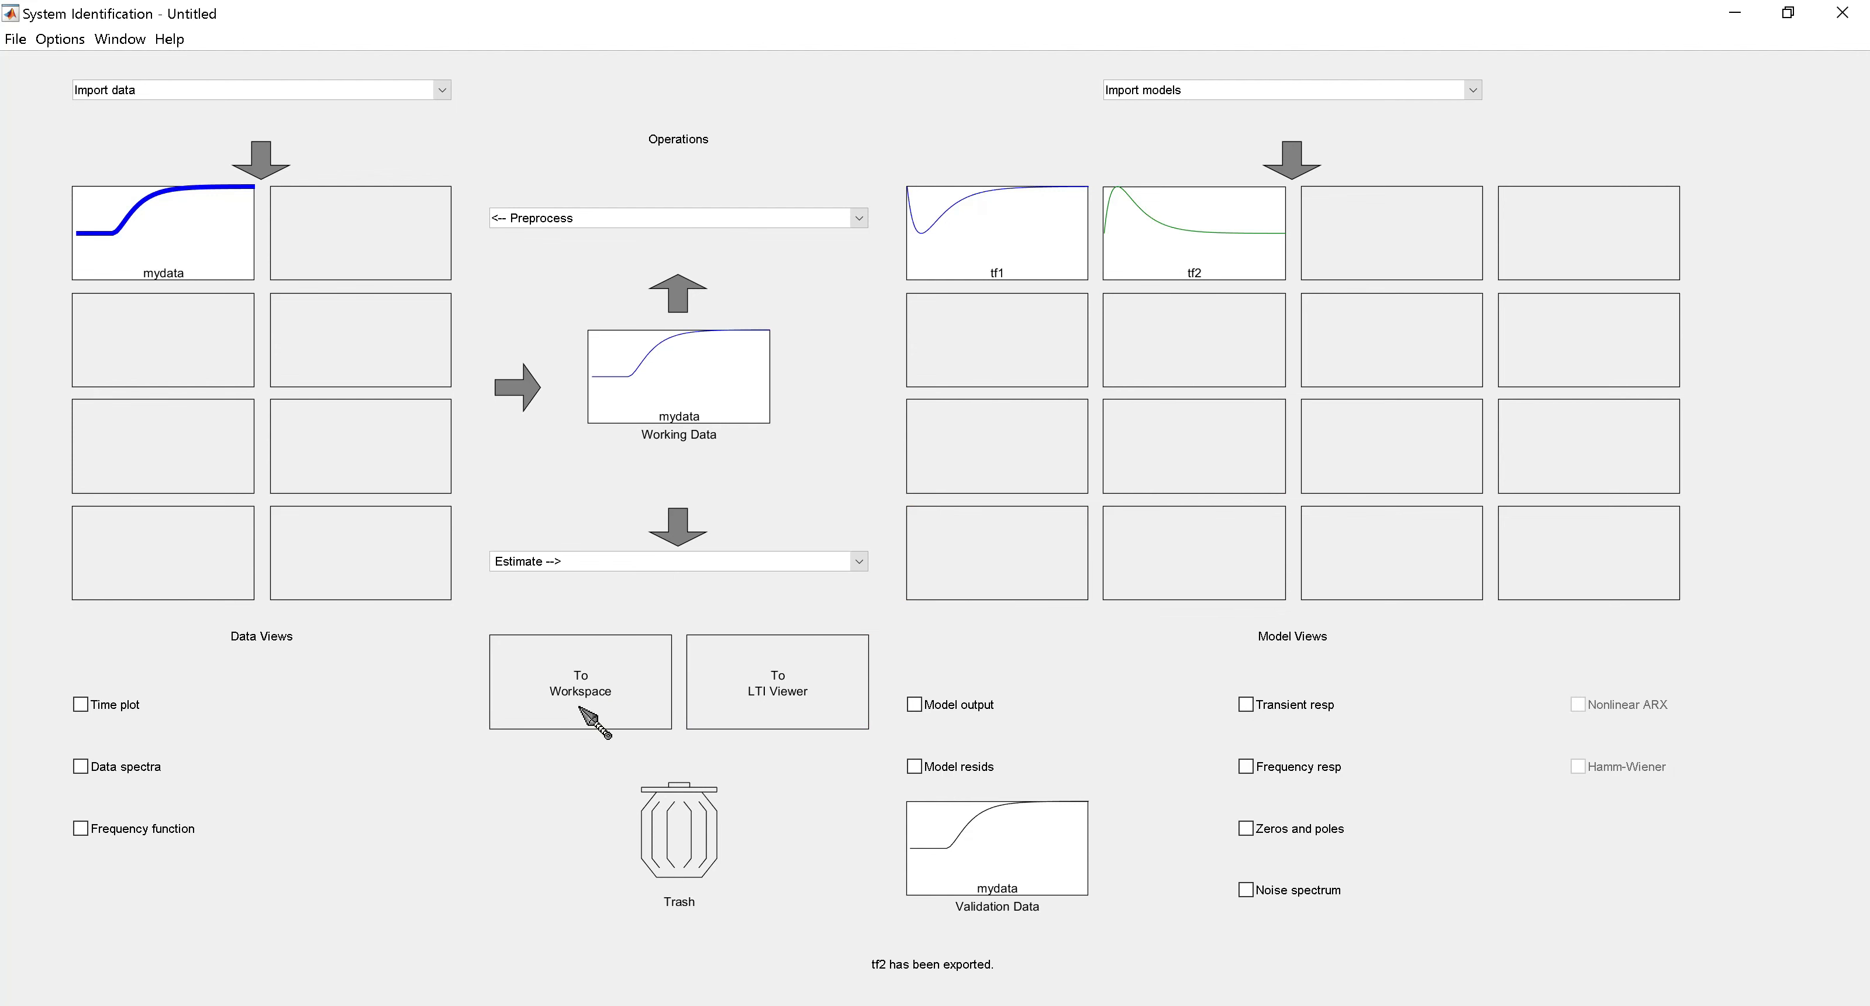
Switch to the main MATLAB window, display tf2 in the Command Window, and highlight its transfer function.
mouse_move(781, 1004)
left_click(686, 945)
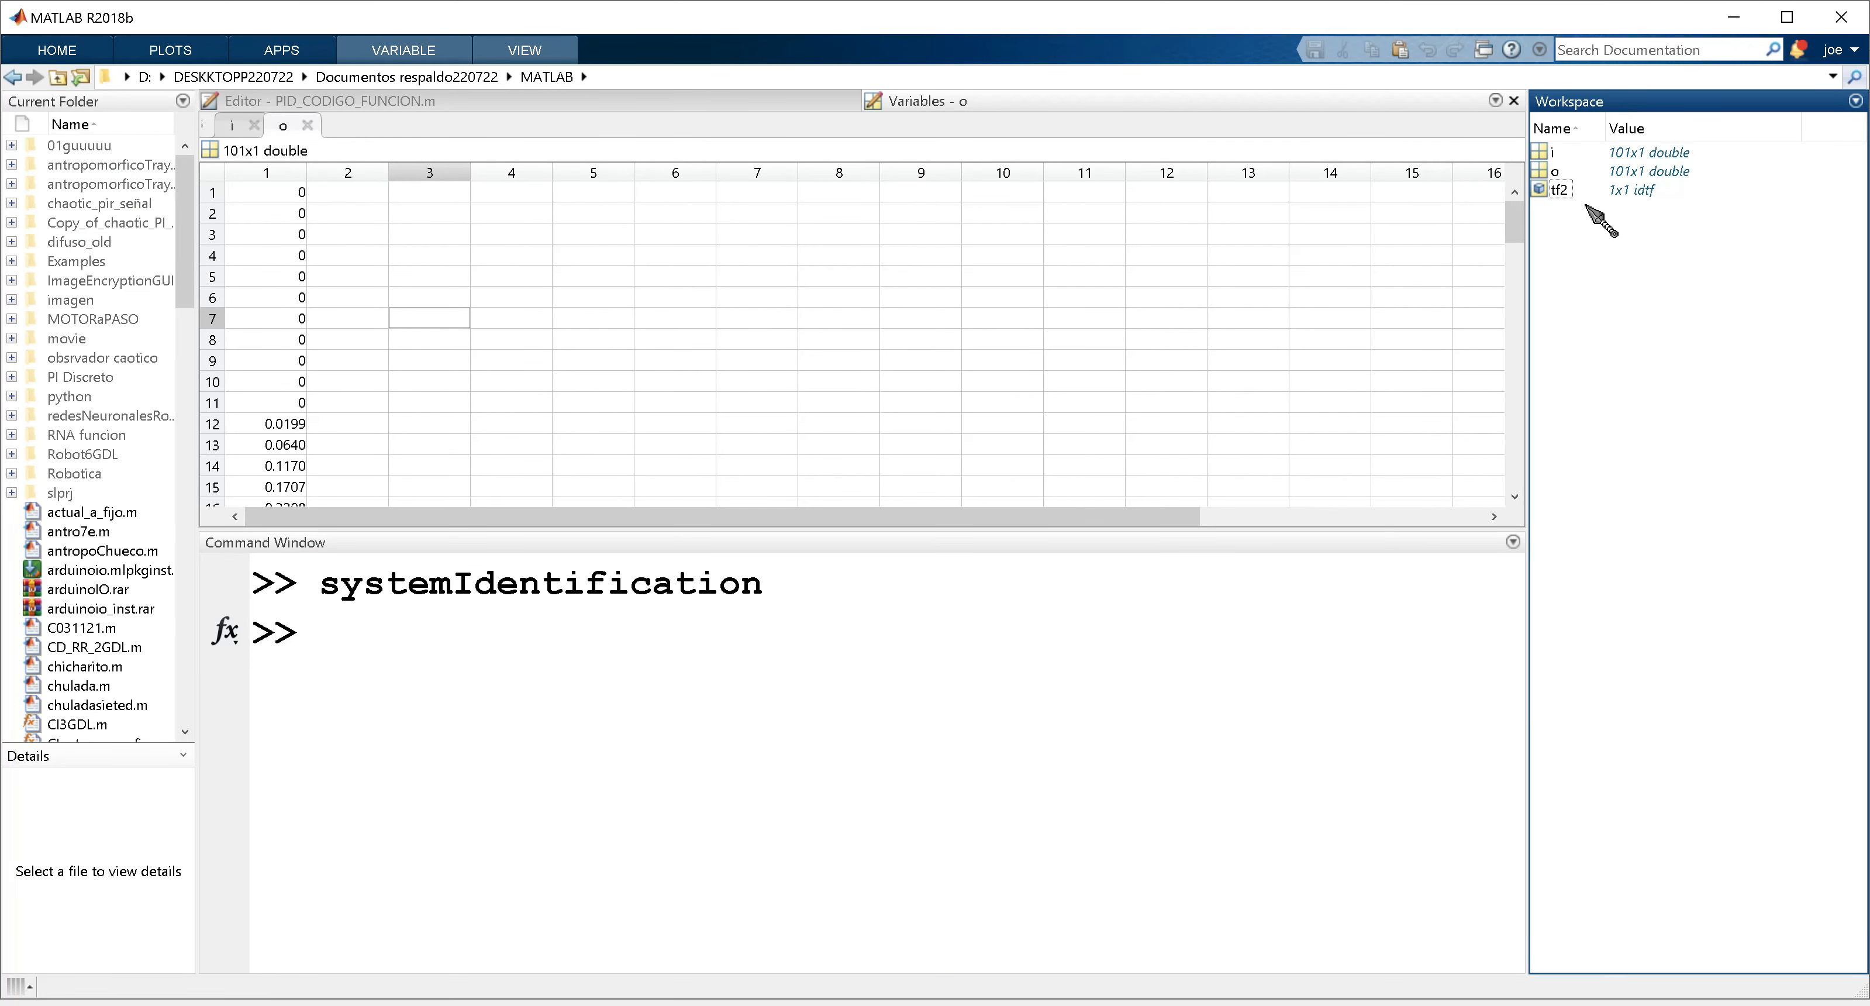
left_click(319, 632)
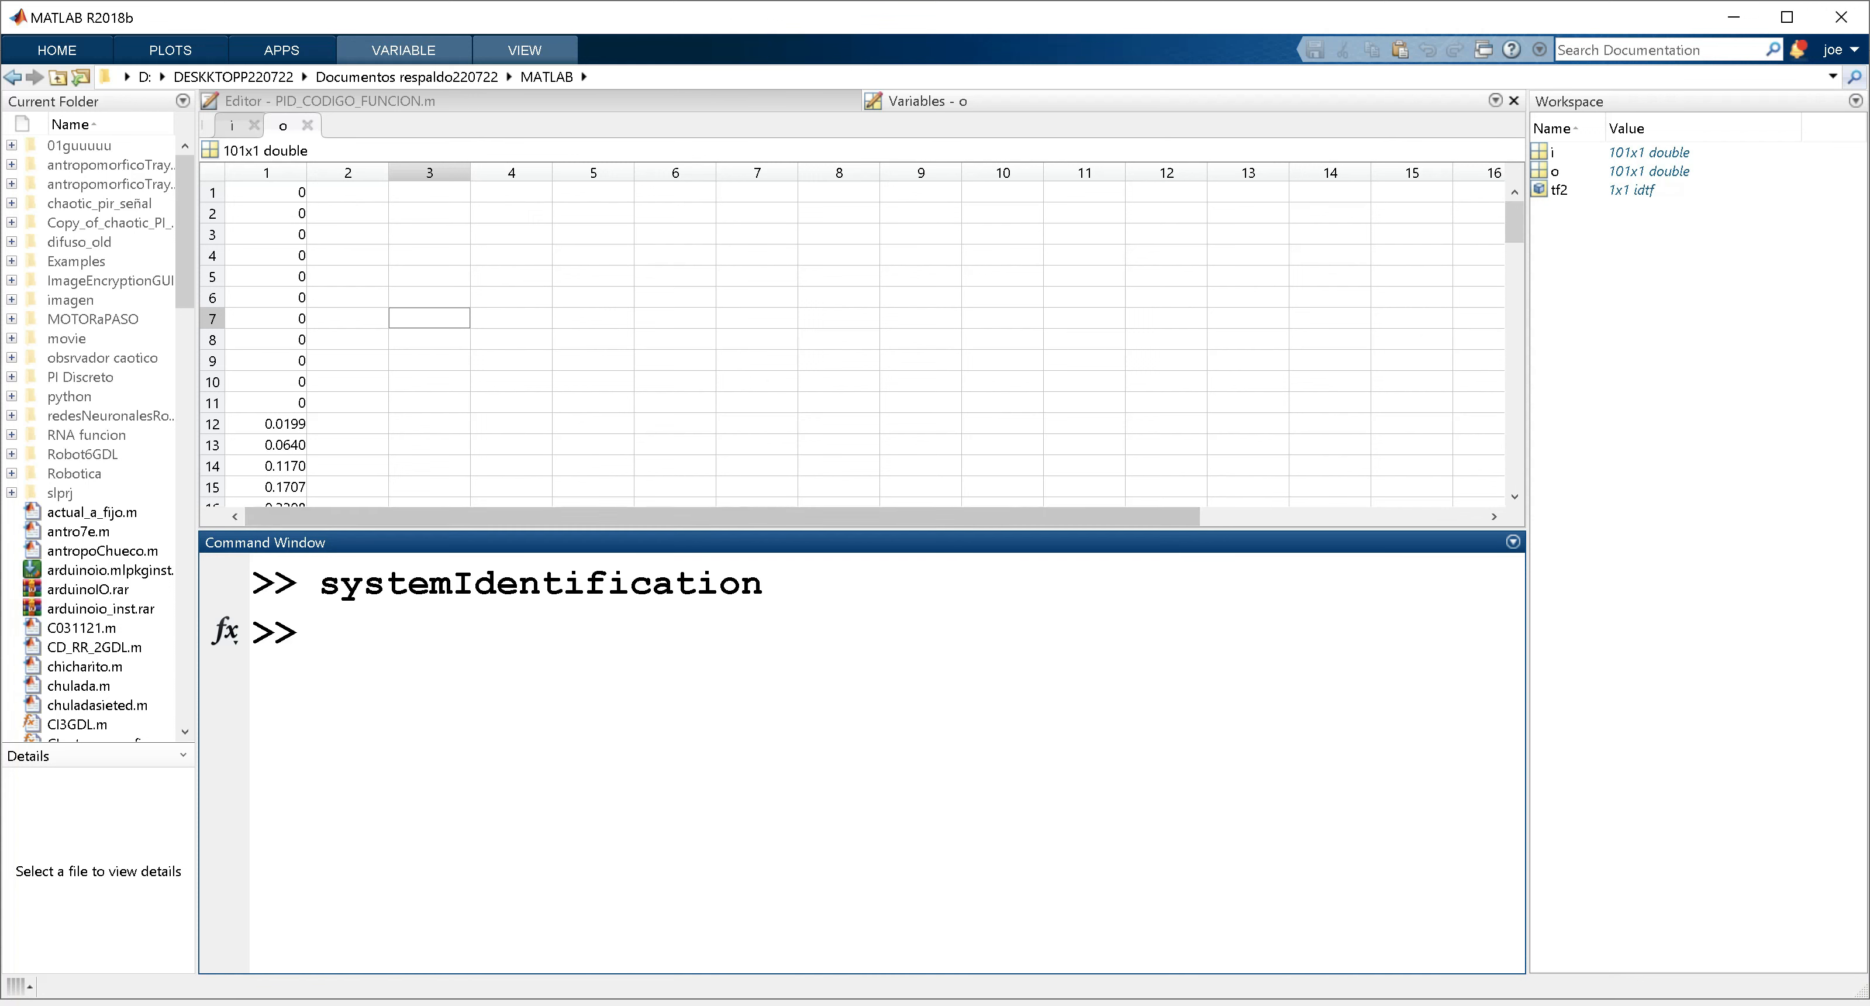
type("tf2")
key("Return")
left_click_drag(613, 537, 274, 434)
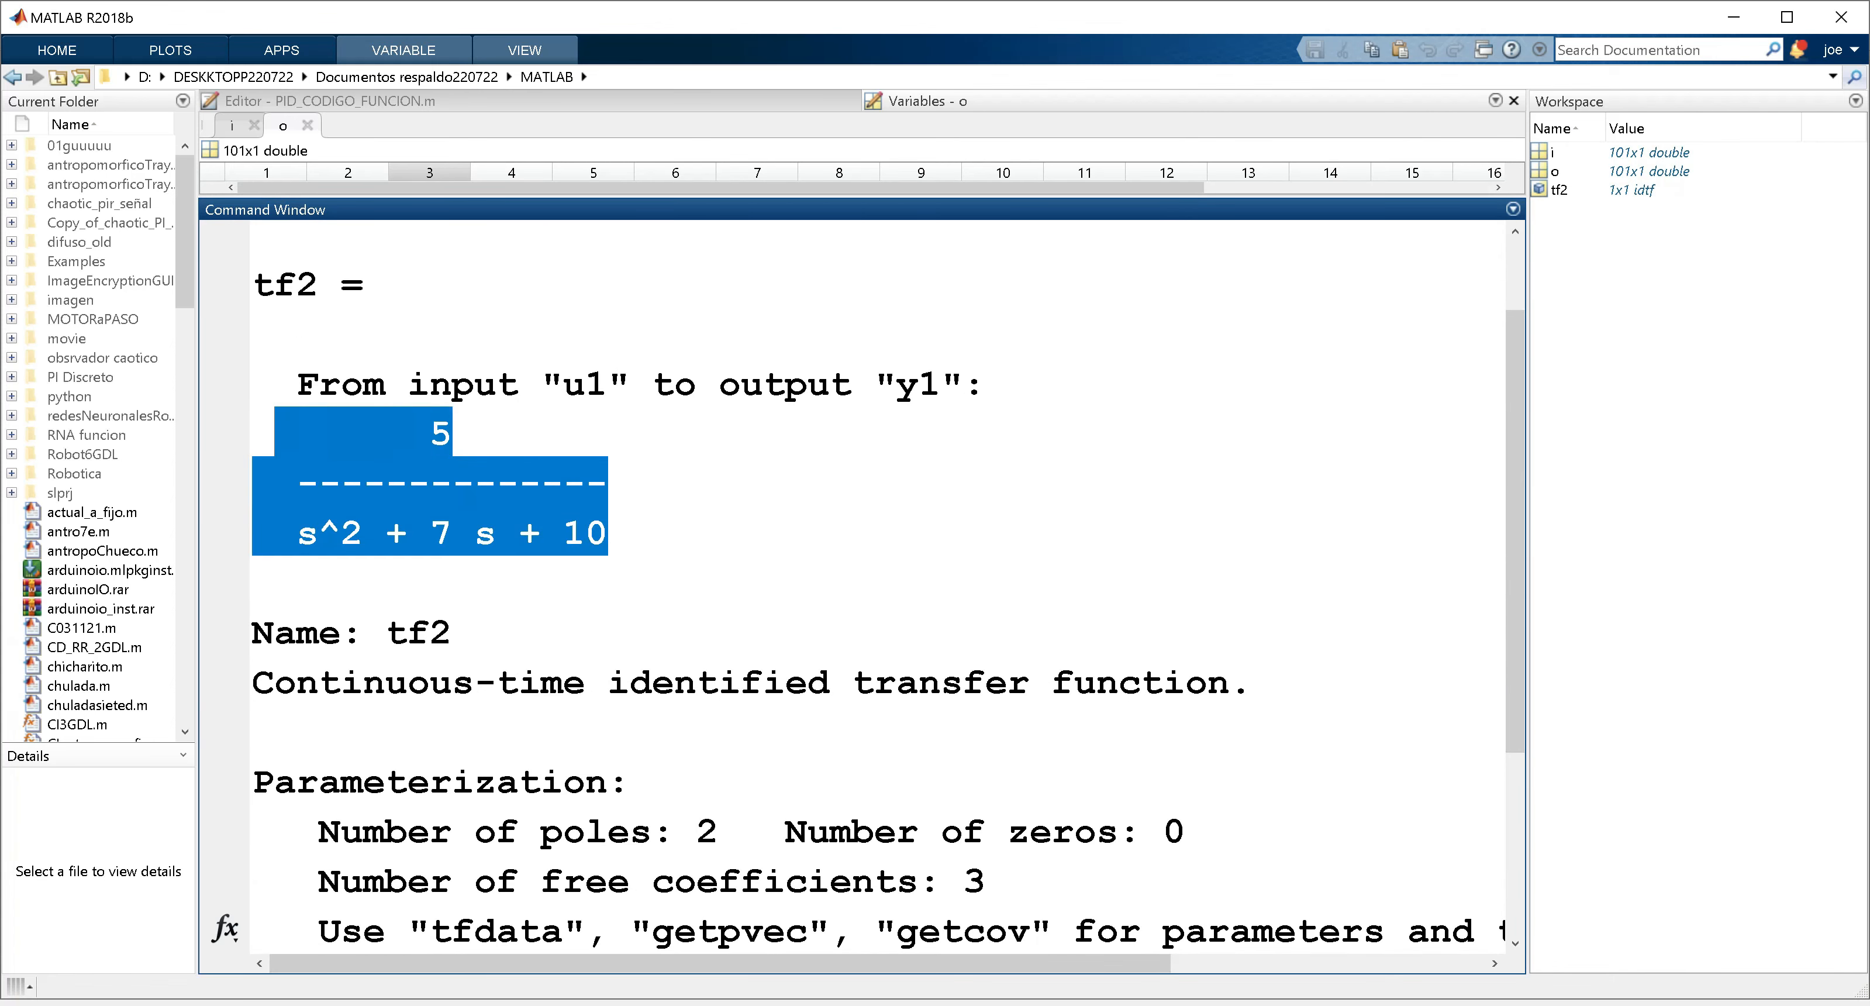
left_click(631, 534)
Plot the step response of the identified model with step(tf2) and close the figure after viewing the curve.
scroll(631, 534, "down", 2)
type("step(")
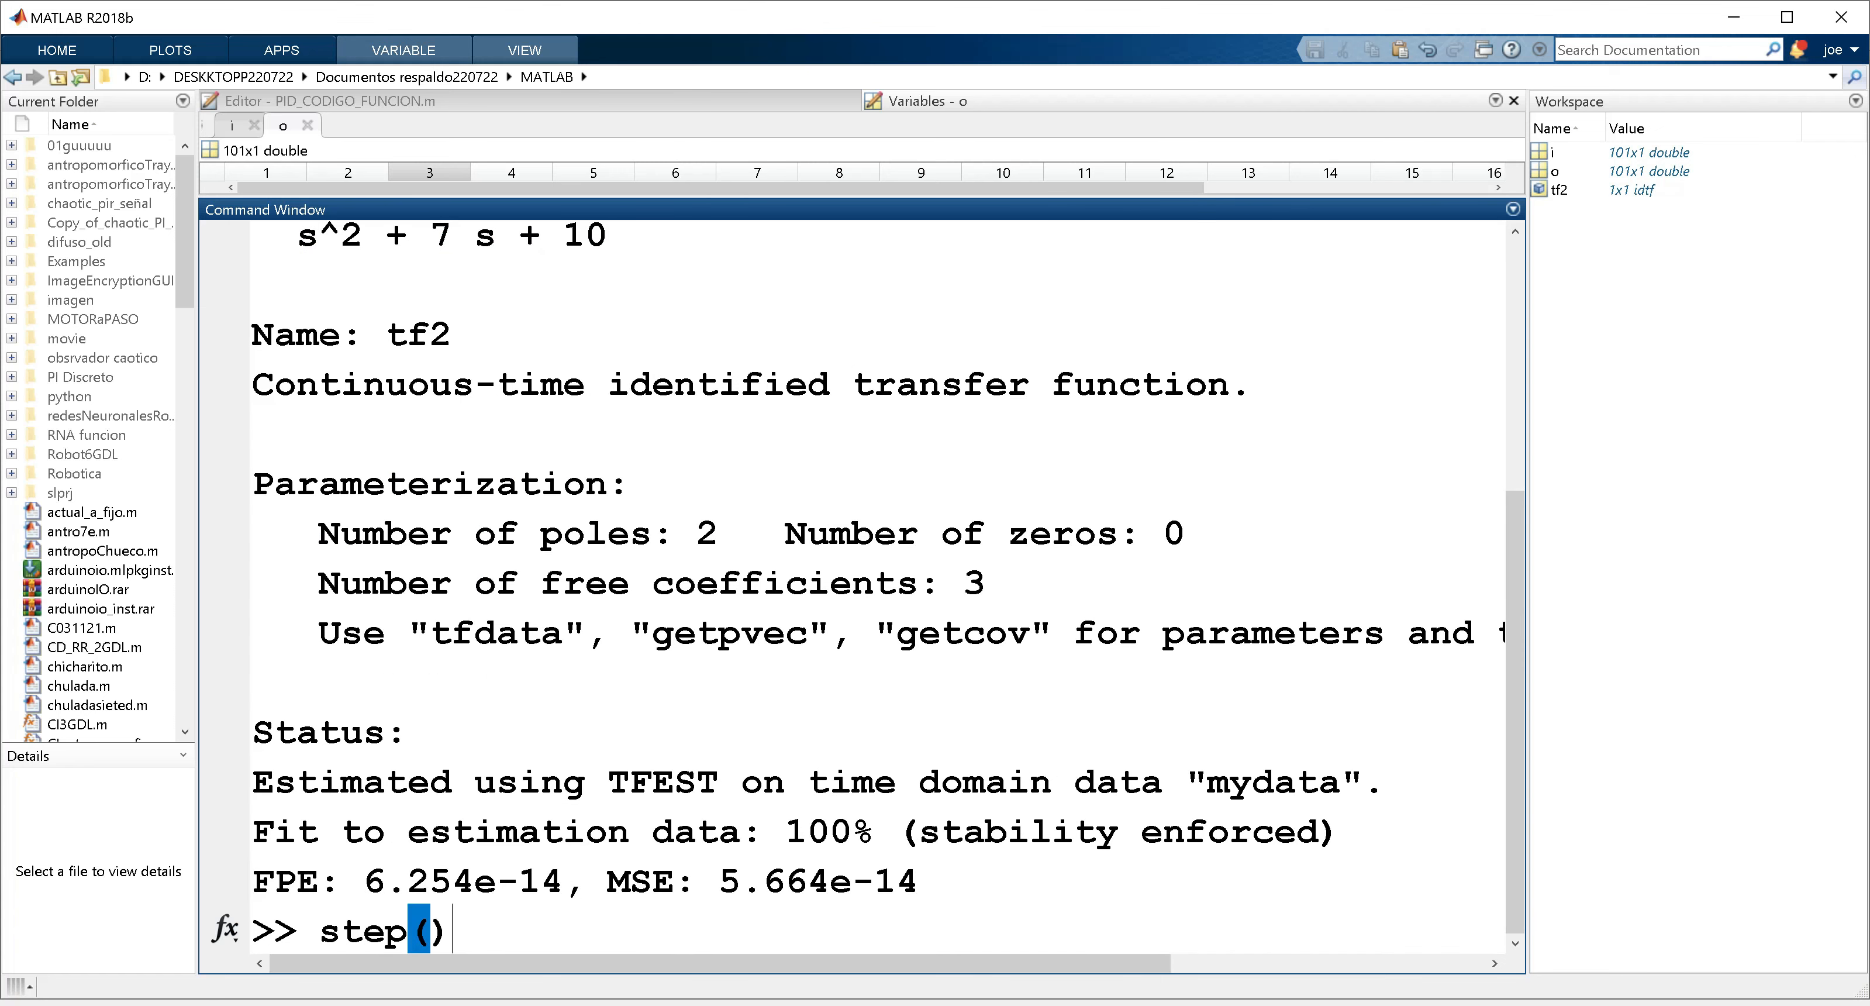
type("tf2")
key("Return")
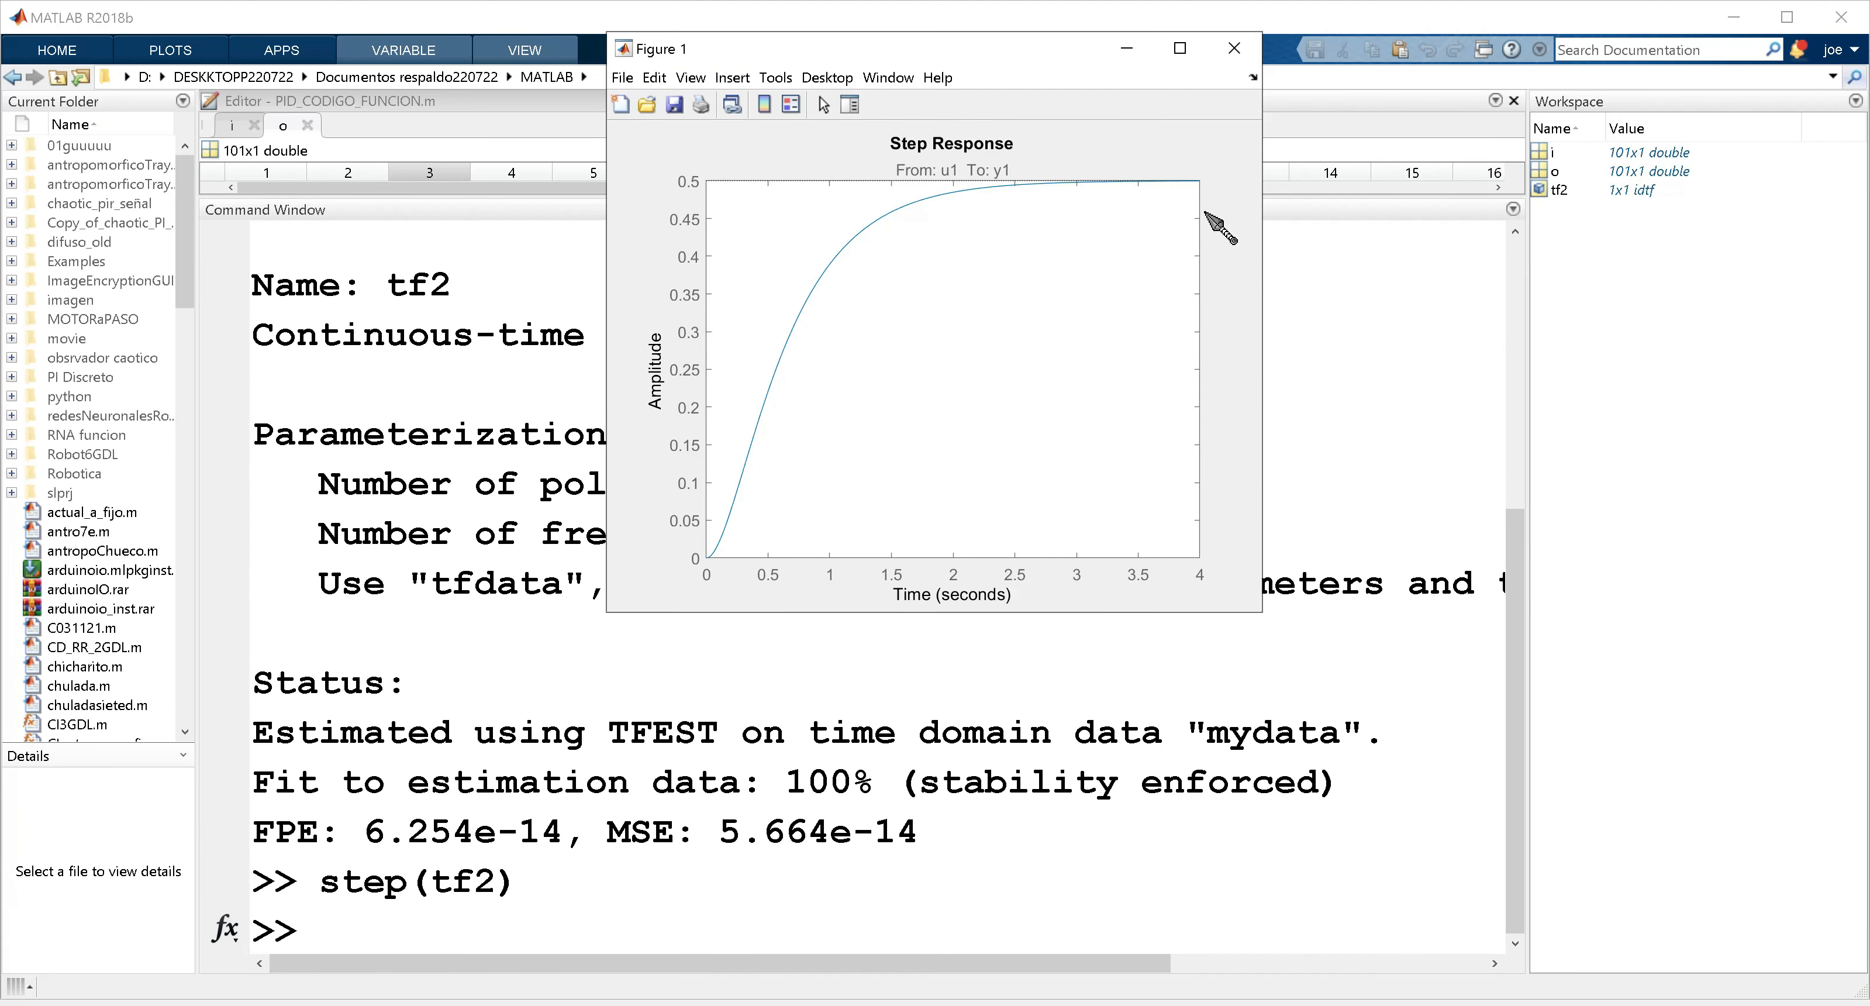
left_click(1234, 49)
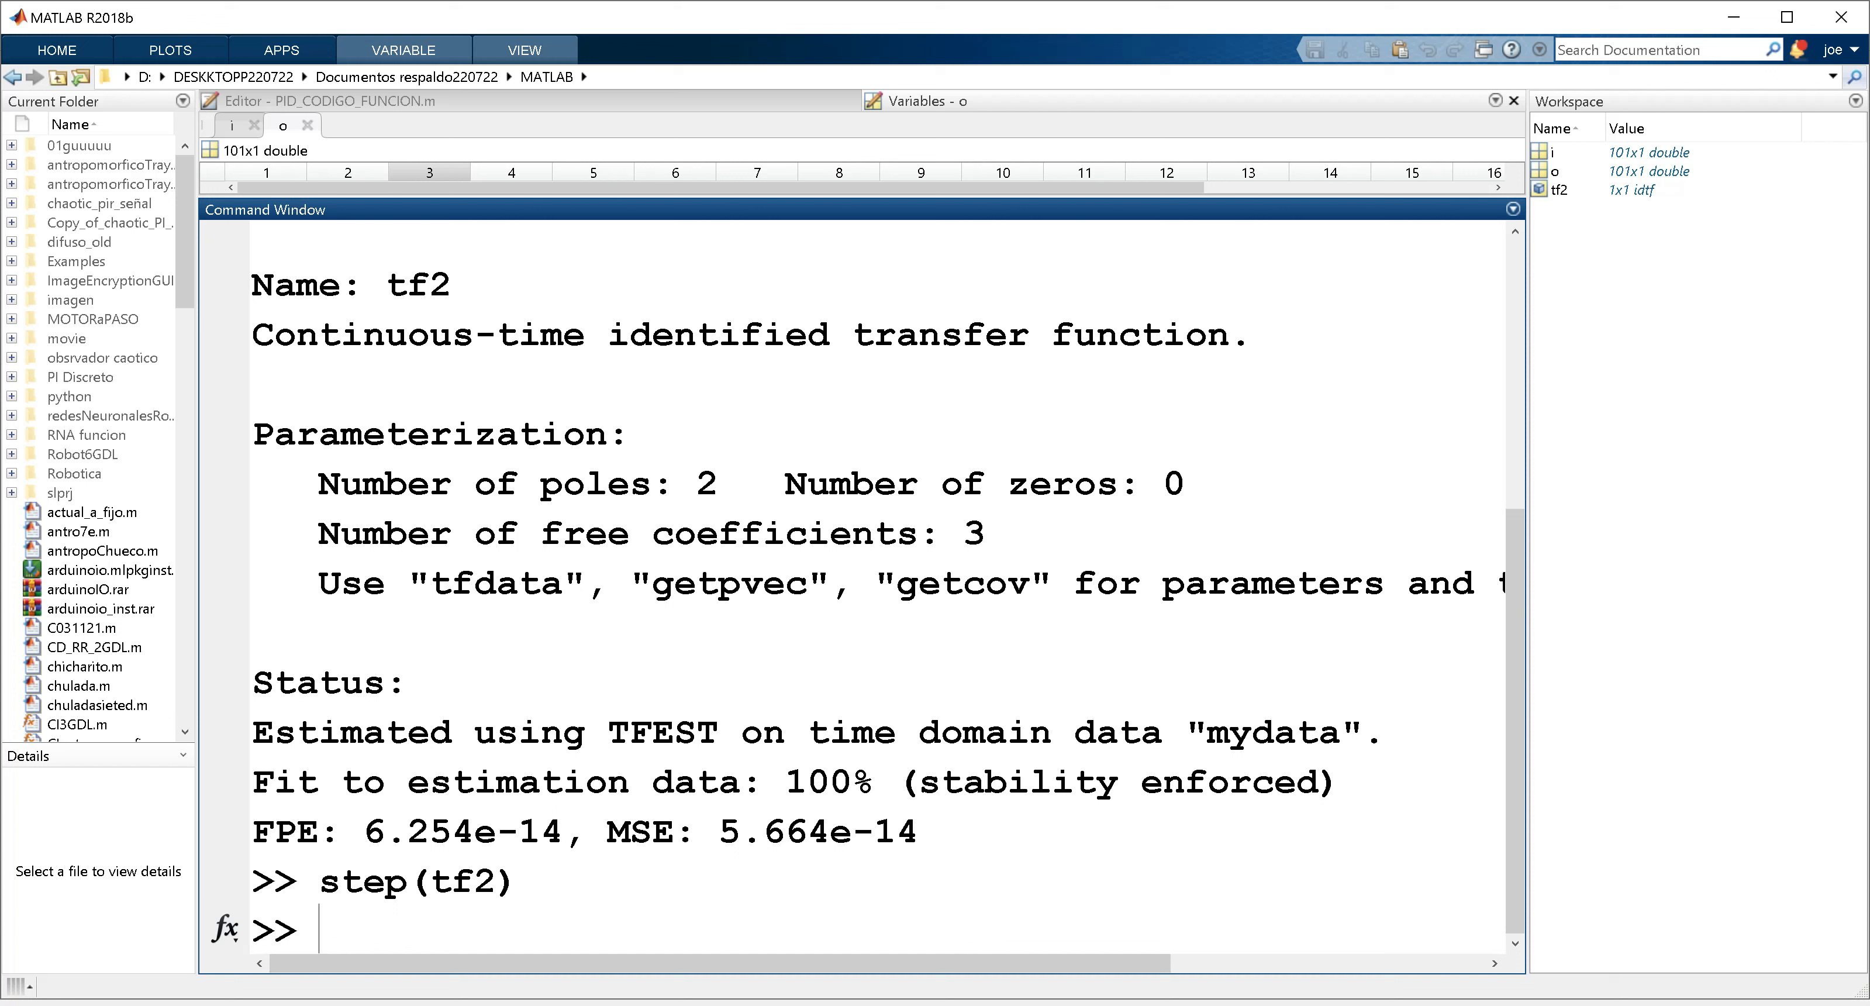
Plot the root locus of the identified model with rlocus(tf2), examine its poles, and return to the Command Window.
type("rlocus(tf2")
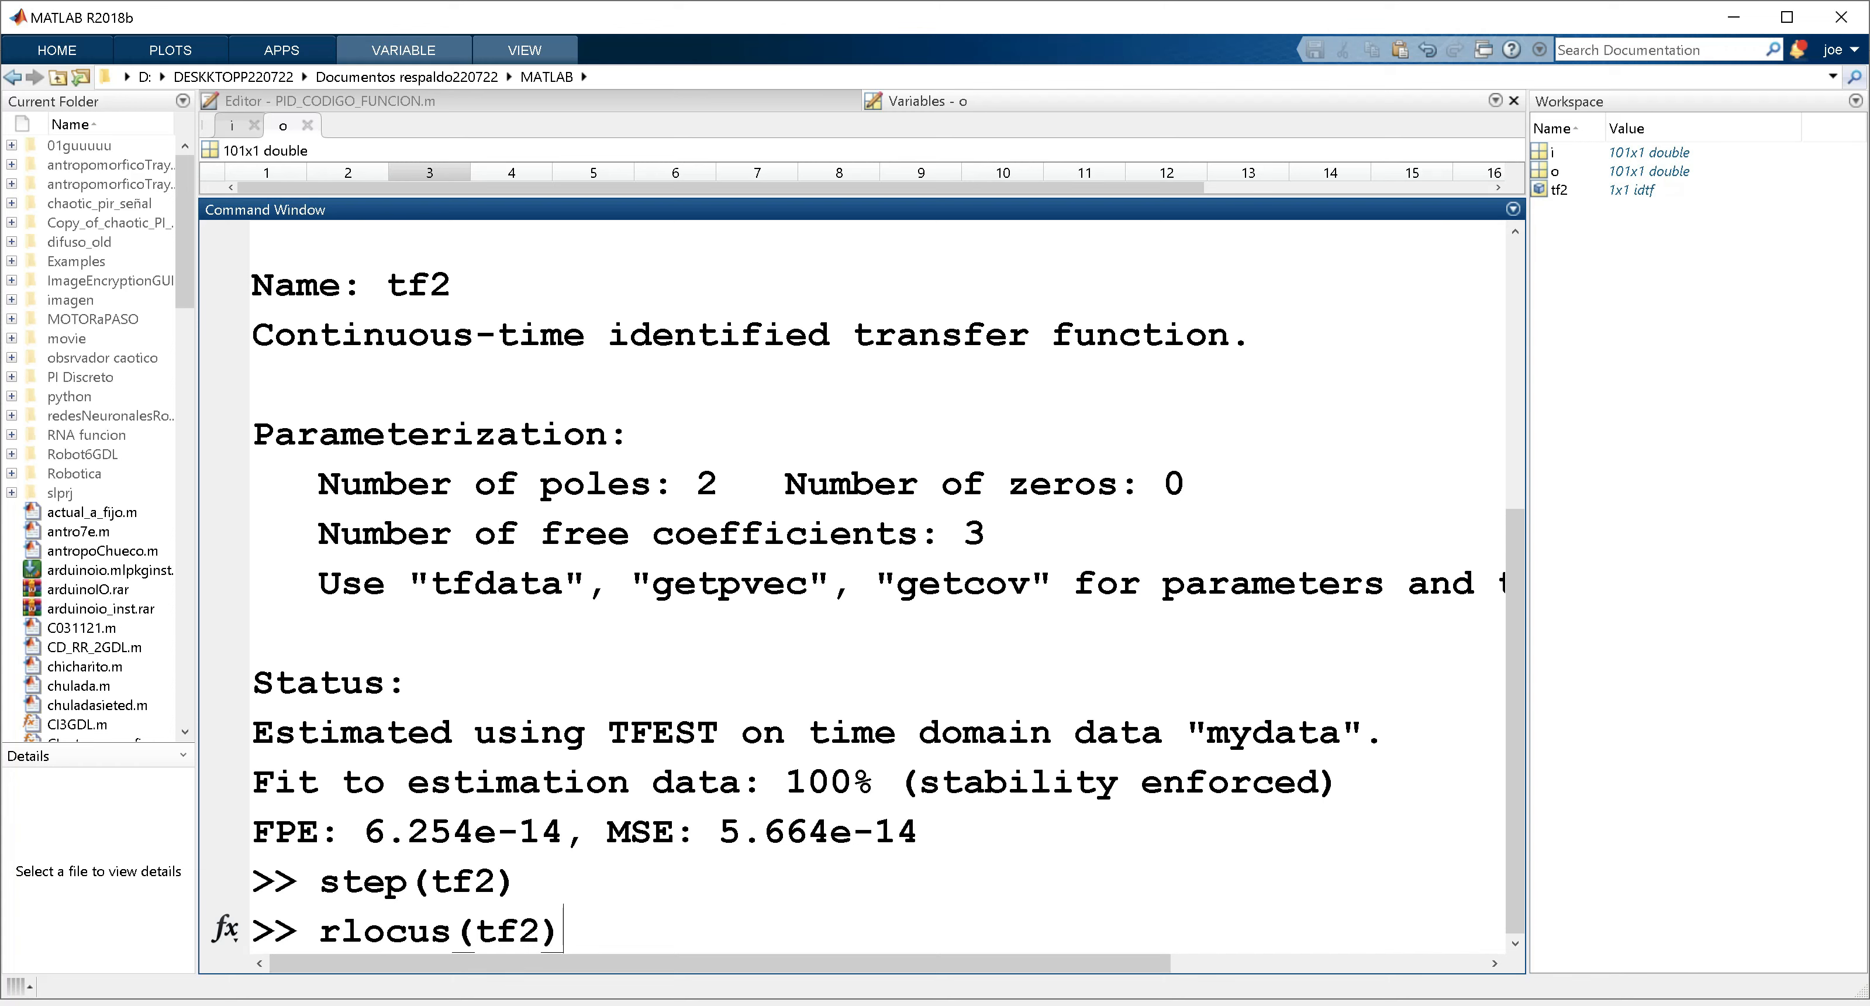
key("Return")
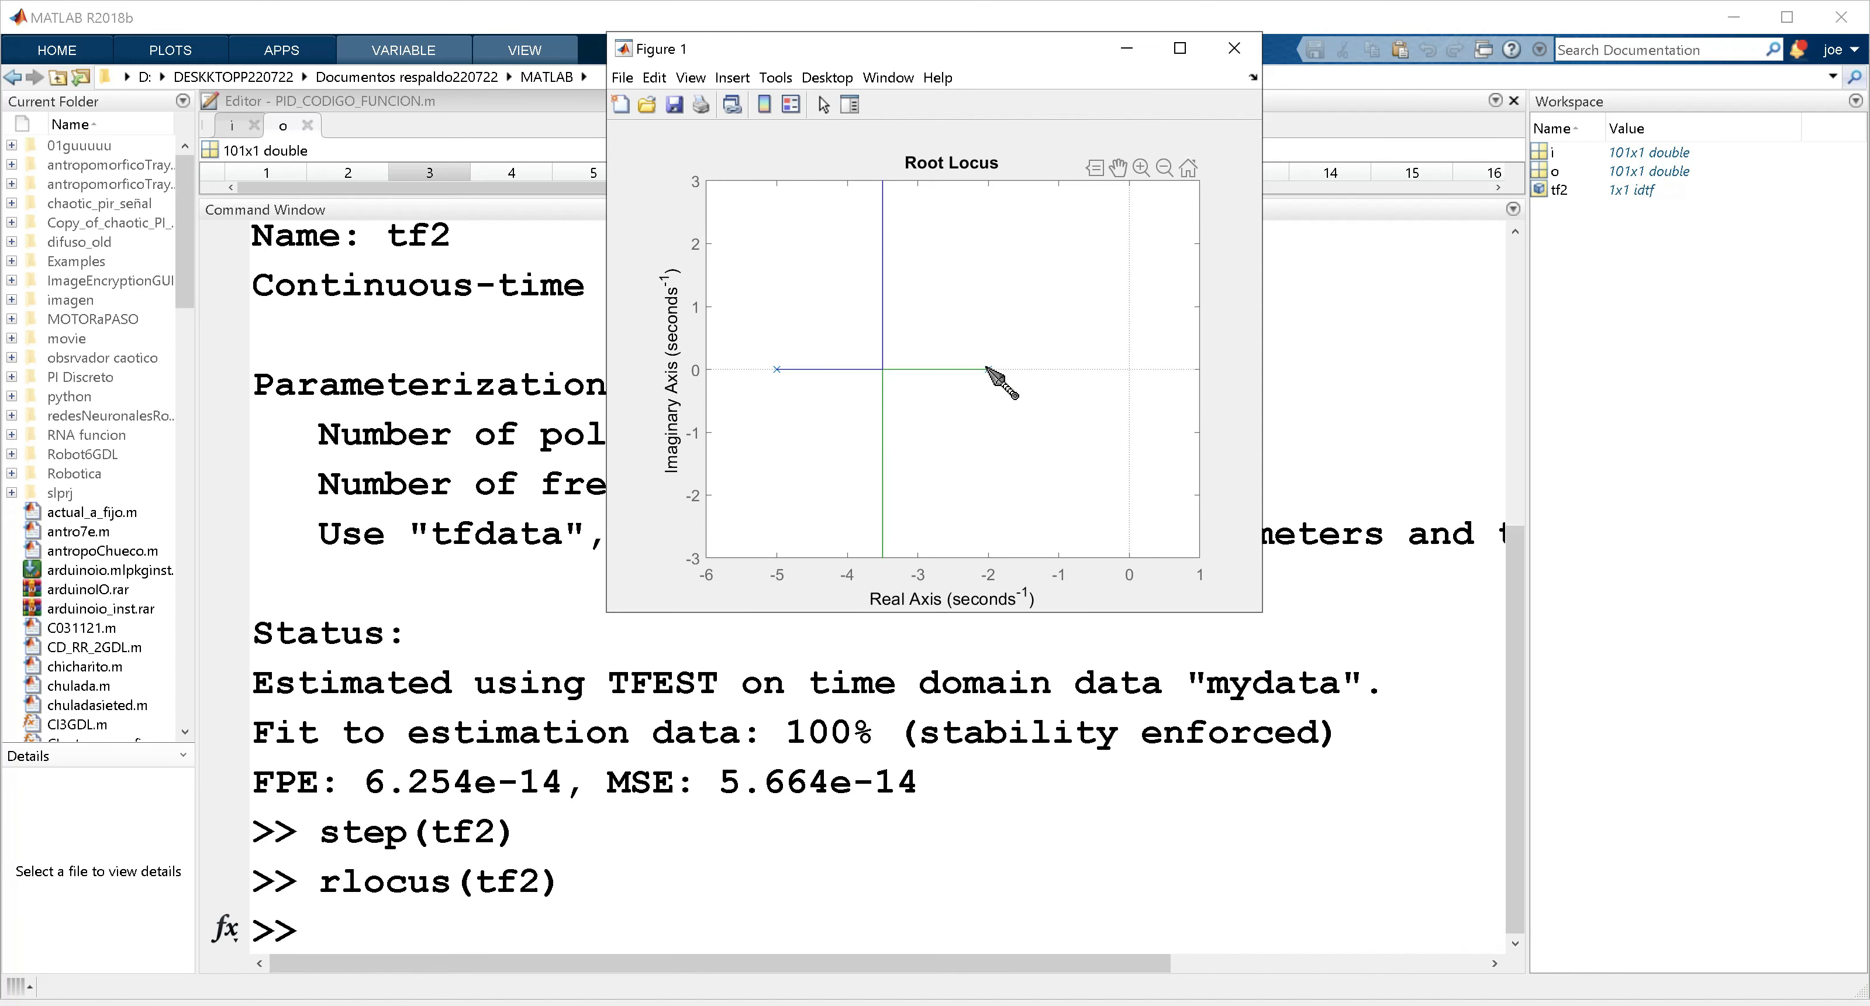
left_click(742, 780)
Review and highlight the transfer function in the earlier tf2 output, clear the highlight, and return to the command prompt.
scroll(743, 780, "up", 3)
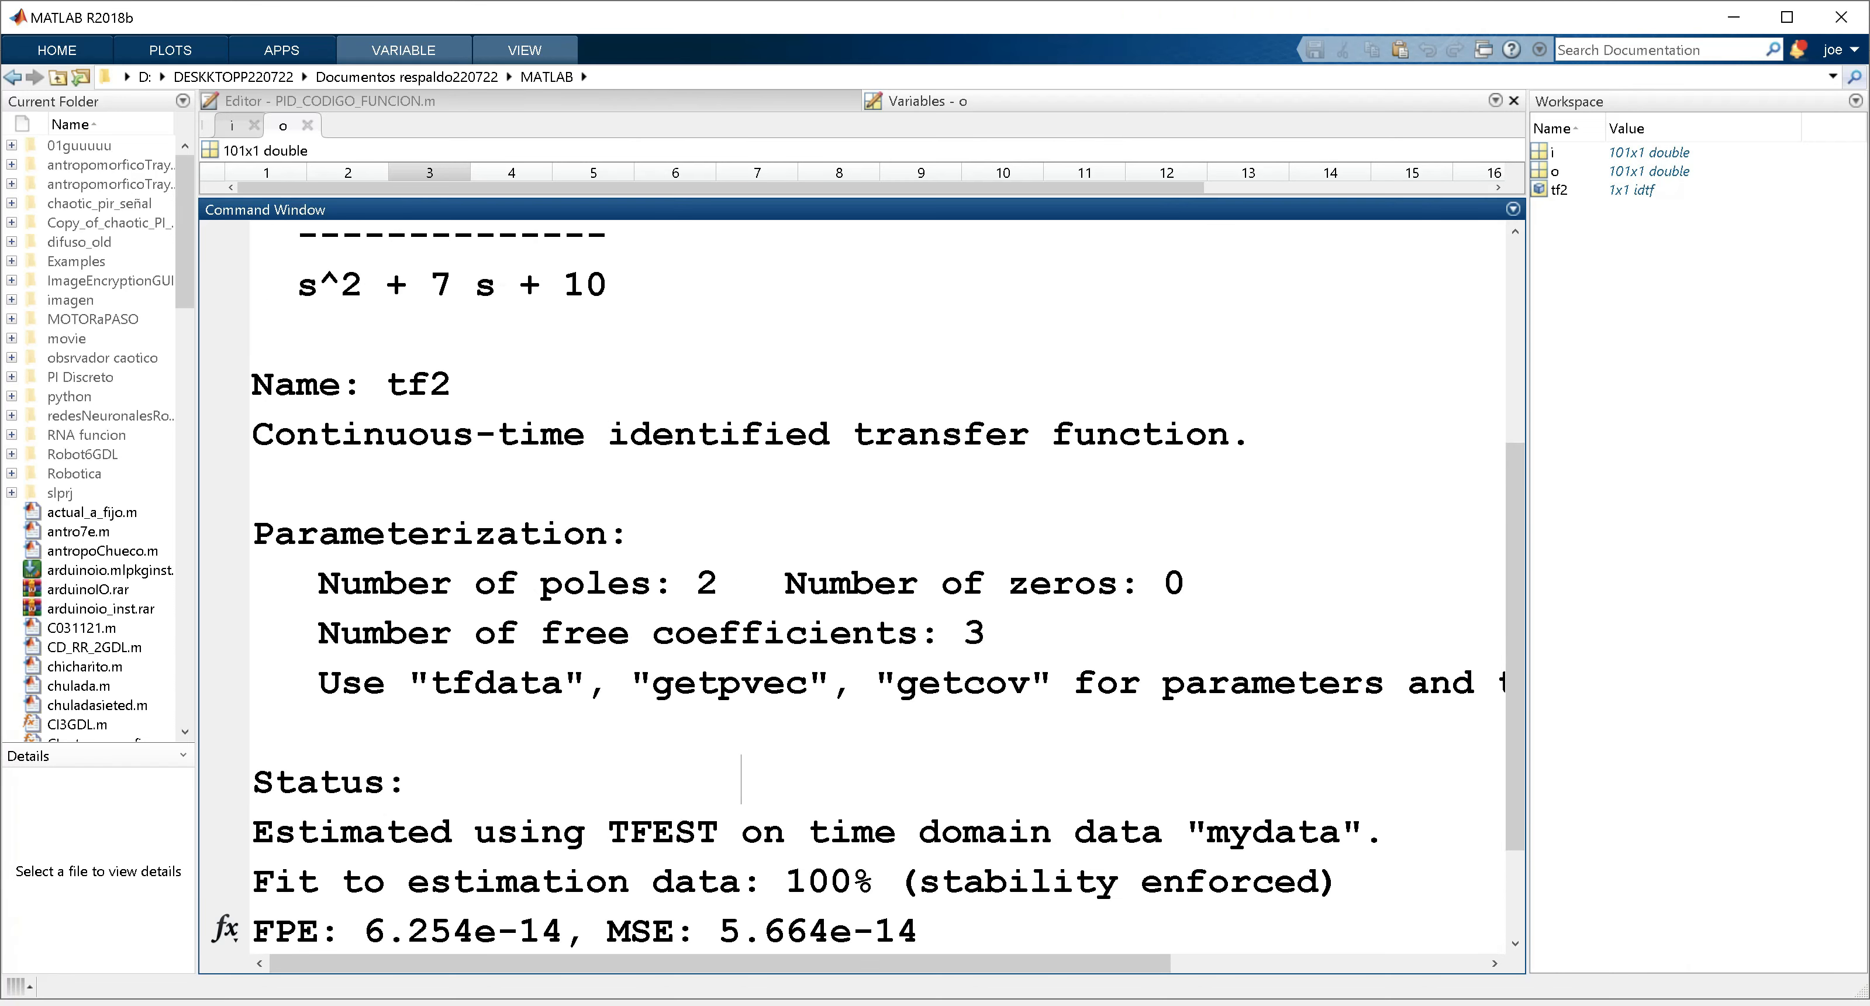
left_click_drag(611, 583, 317, 482)
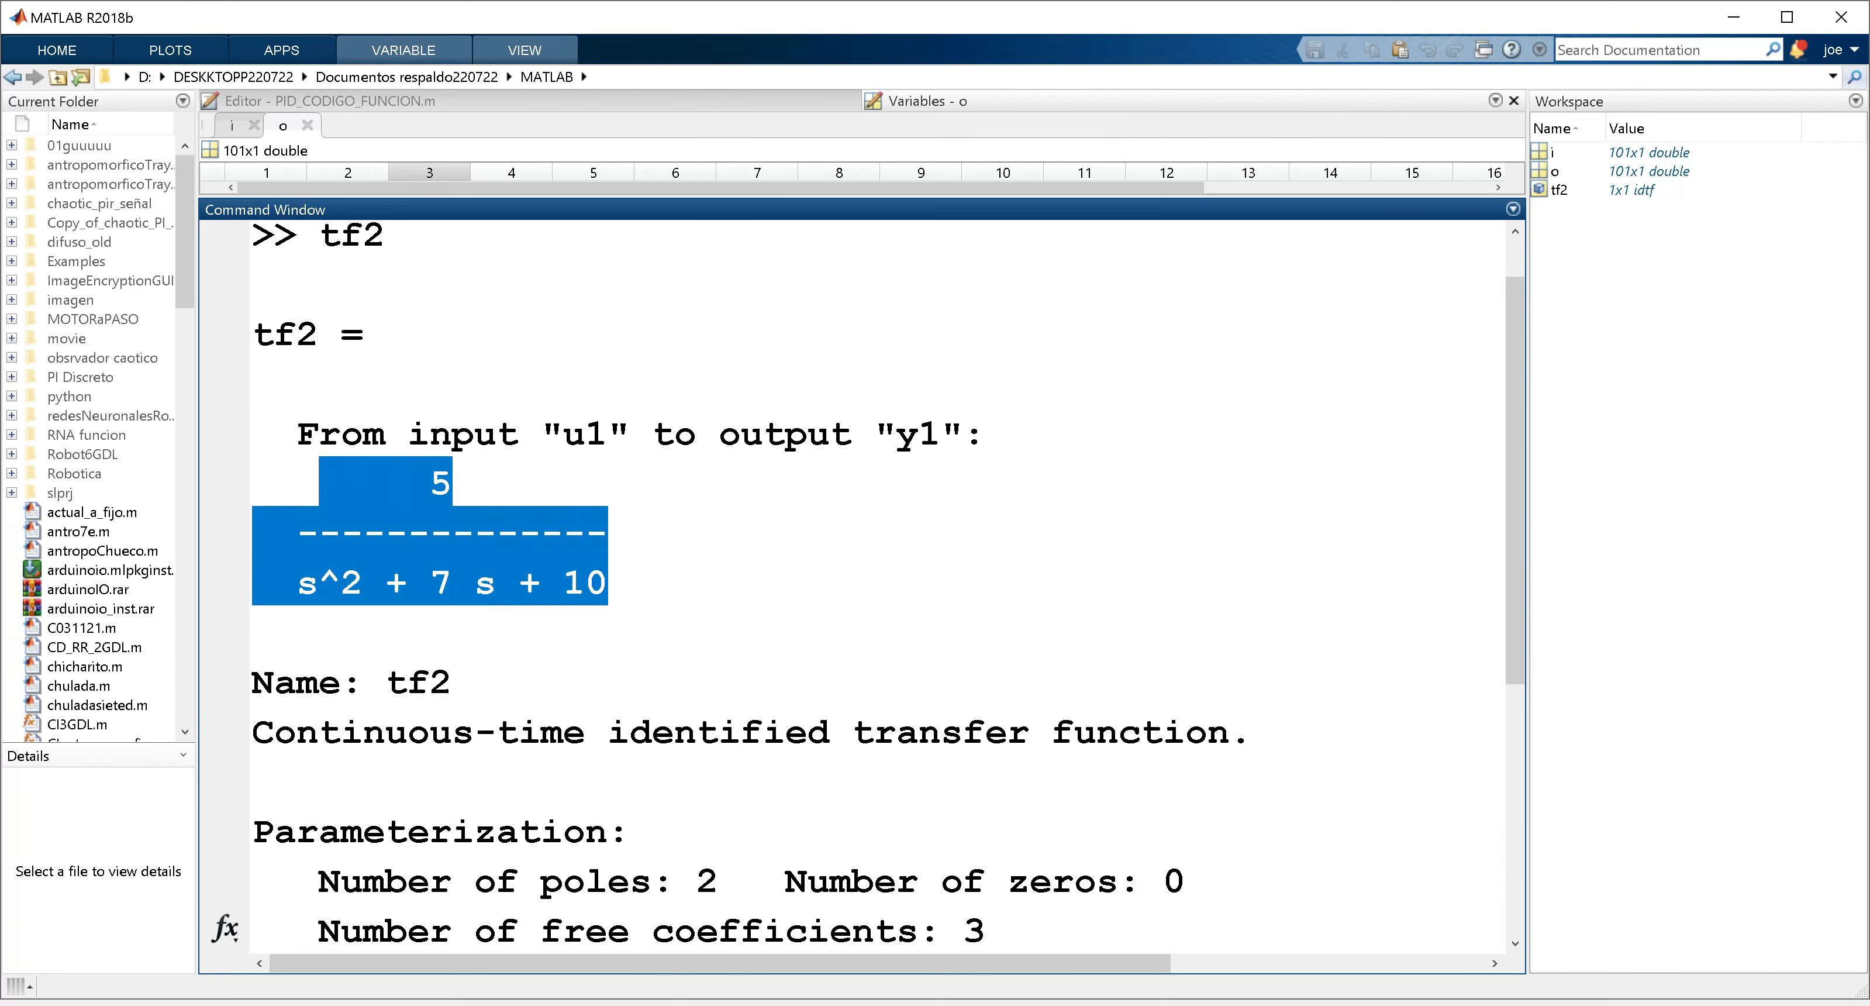
left_click(274, 629)
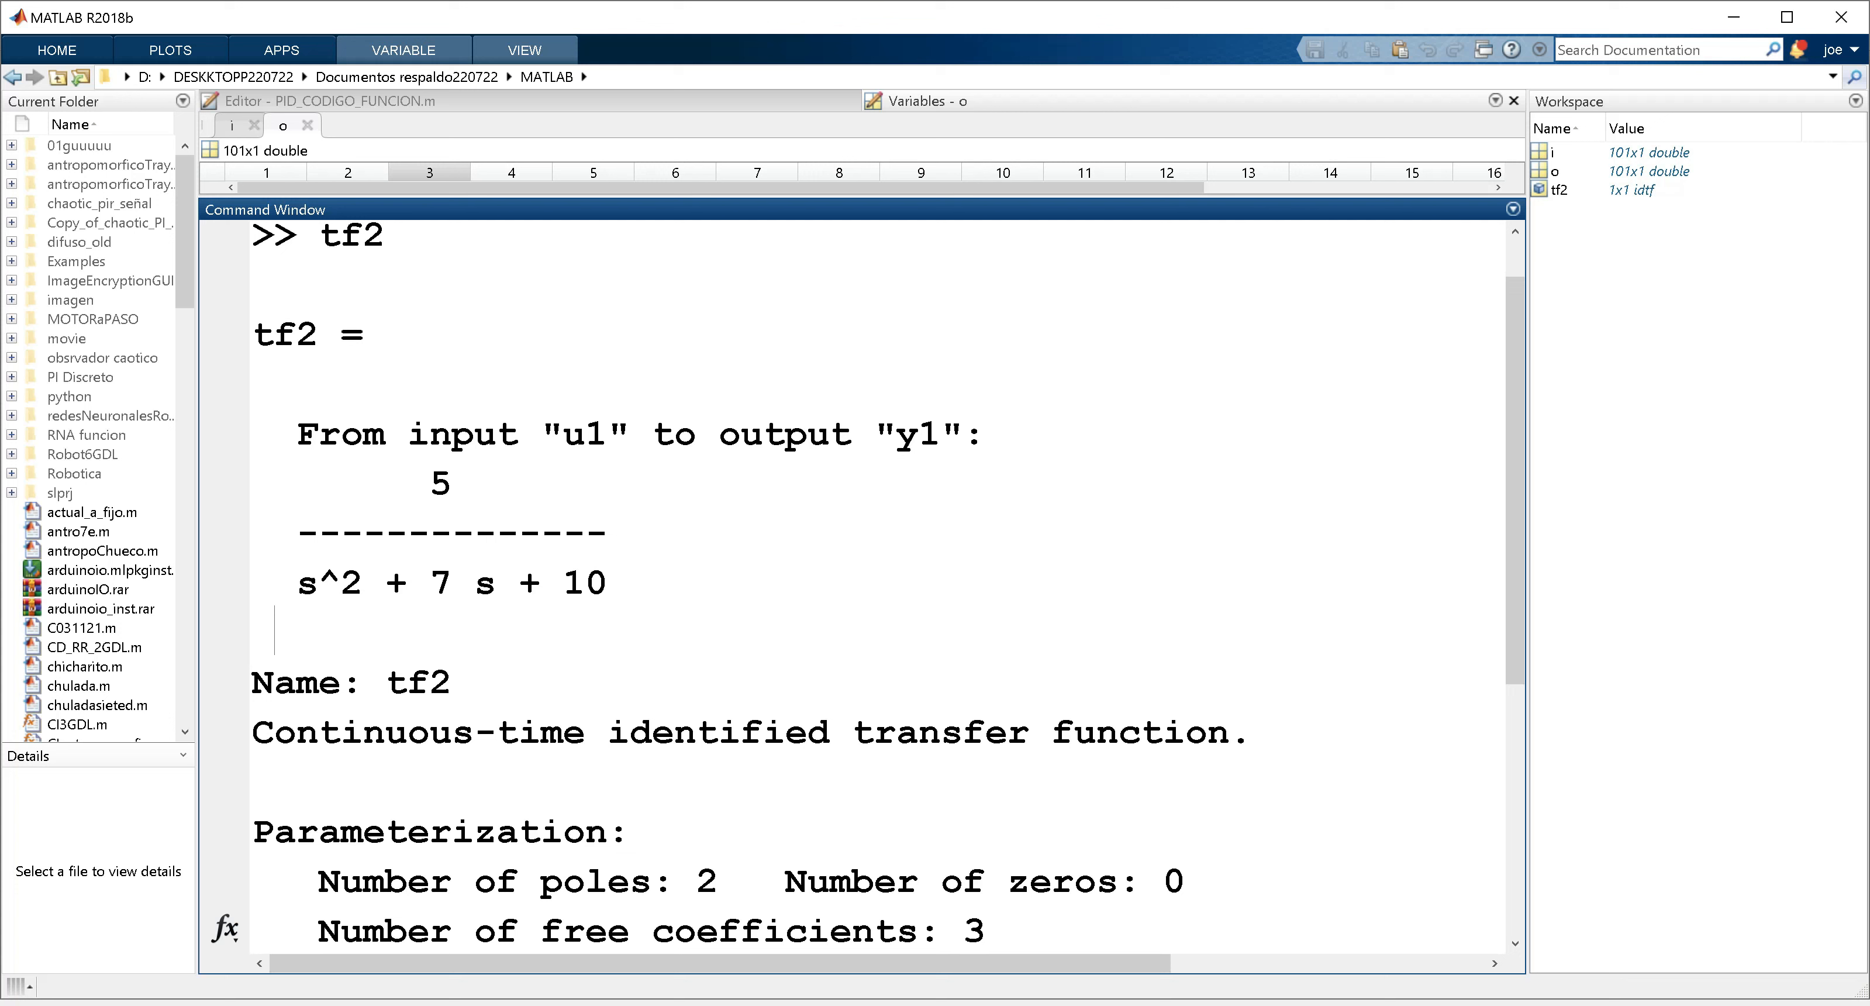
scroll(274, 629, "down", 3)
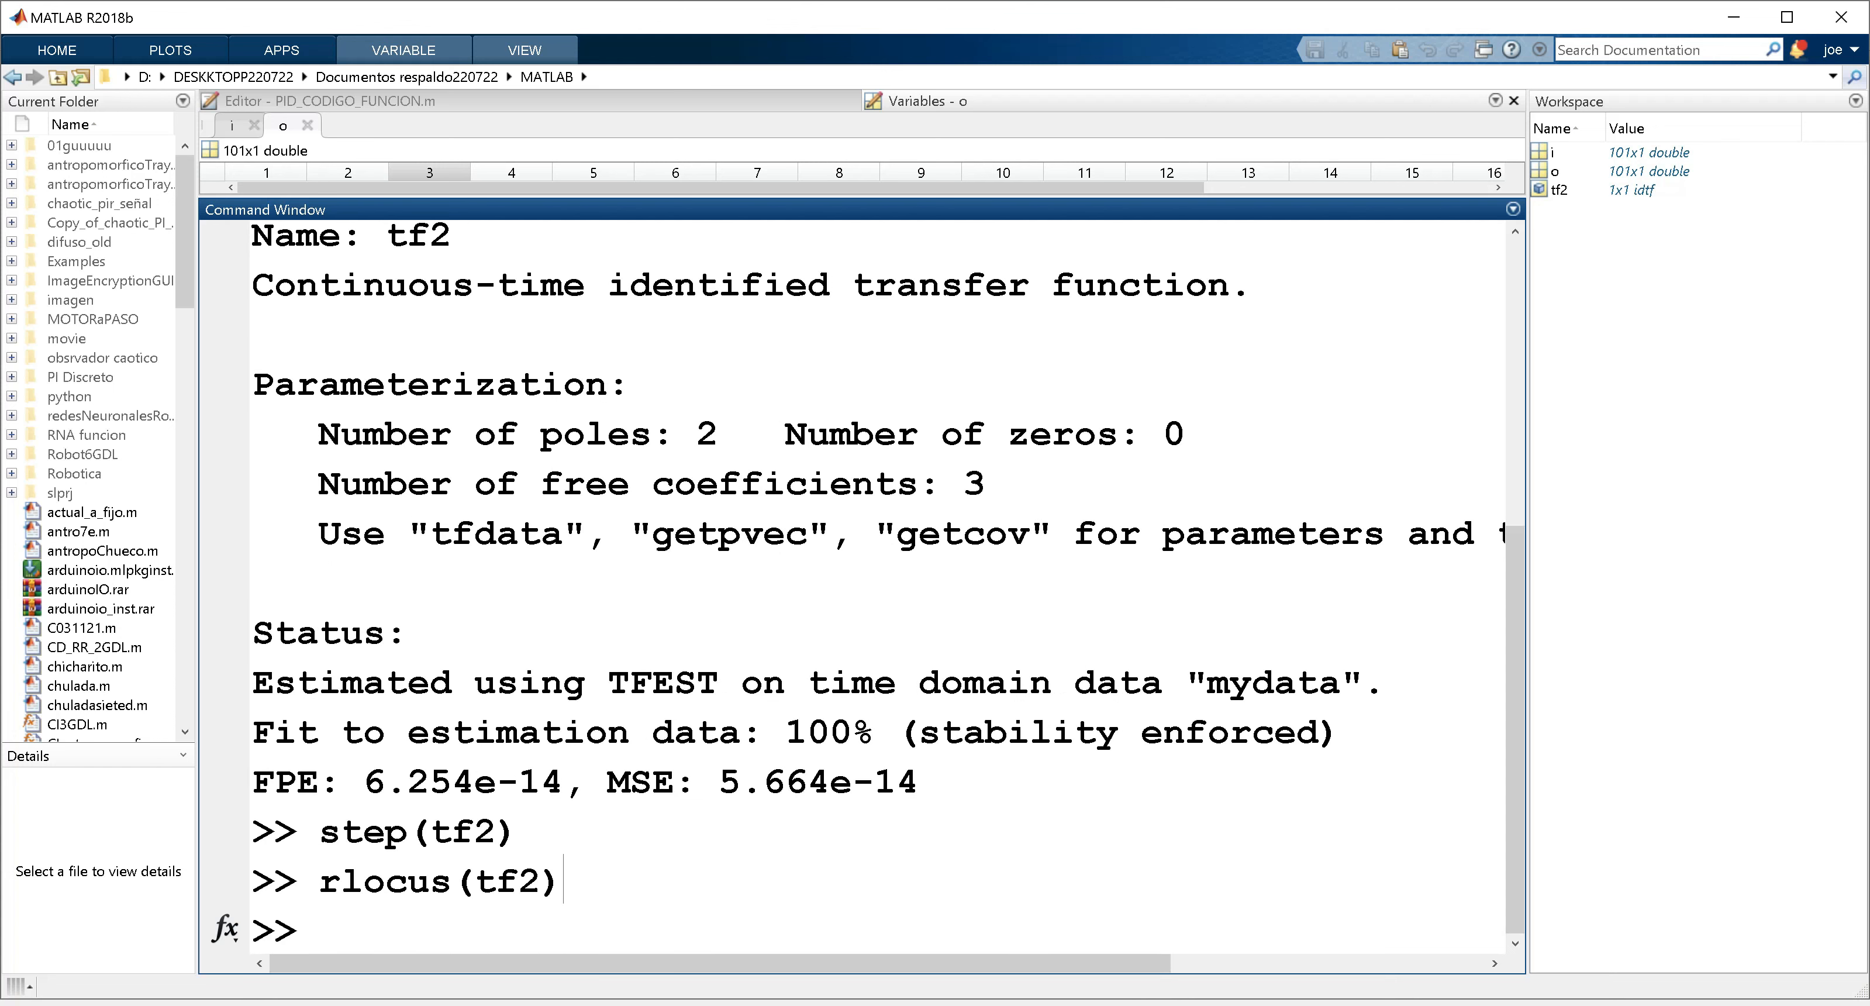